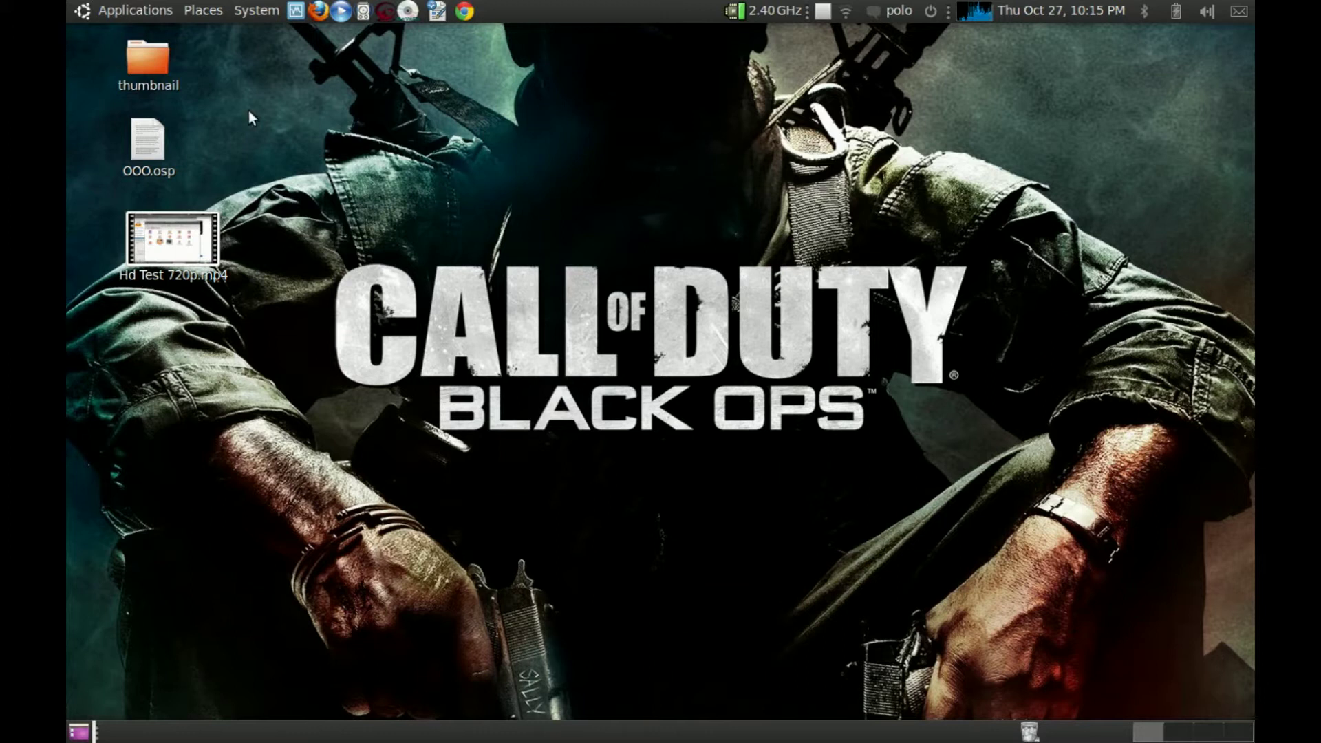
- Start OpenShot Video Editor from the Applications > Sound & Video menu
{"action": "left_click", "coordinate": [150, 13]}
{"action": "mouse_move", "coordinate": [180, 42]}
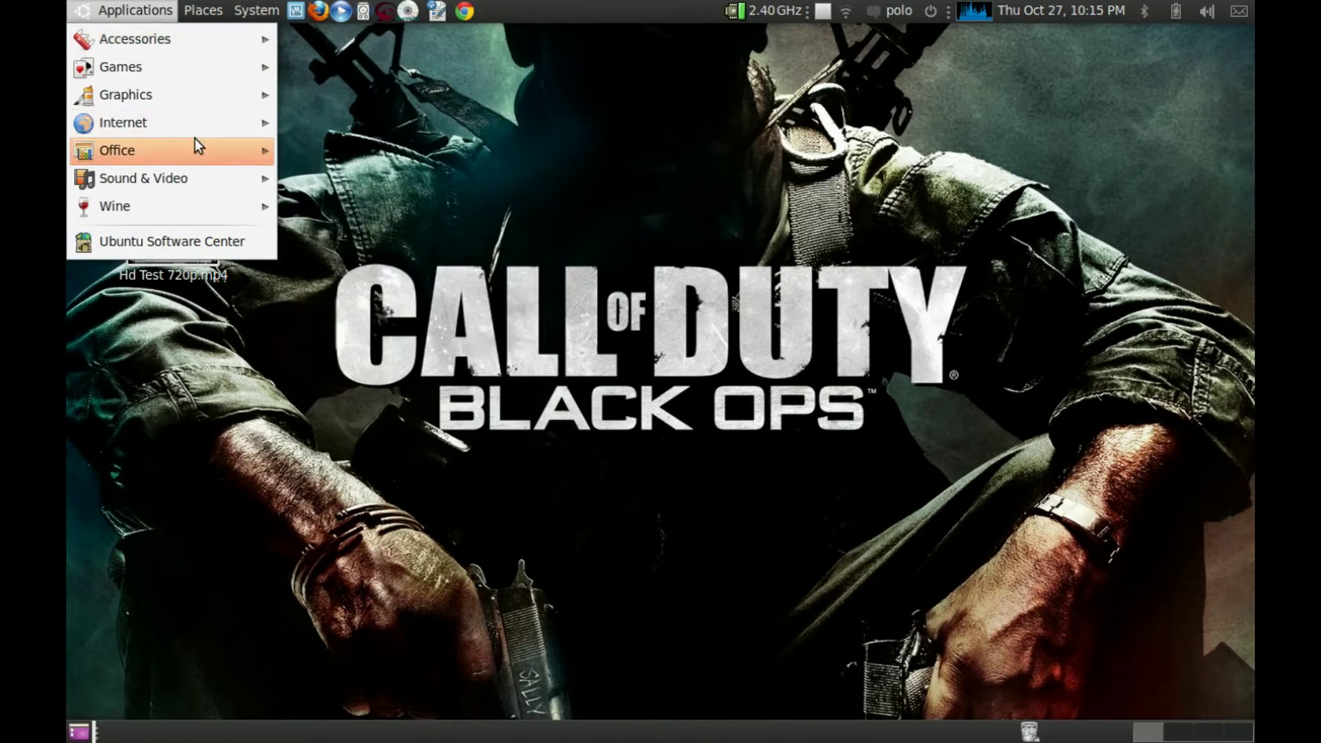
{"action": "mouse_move", "coordinate": [191, 178]}
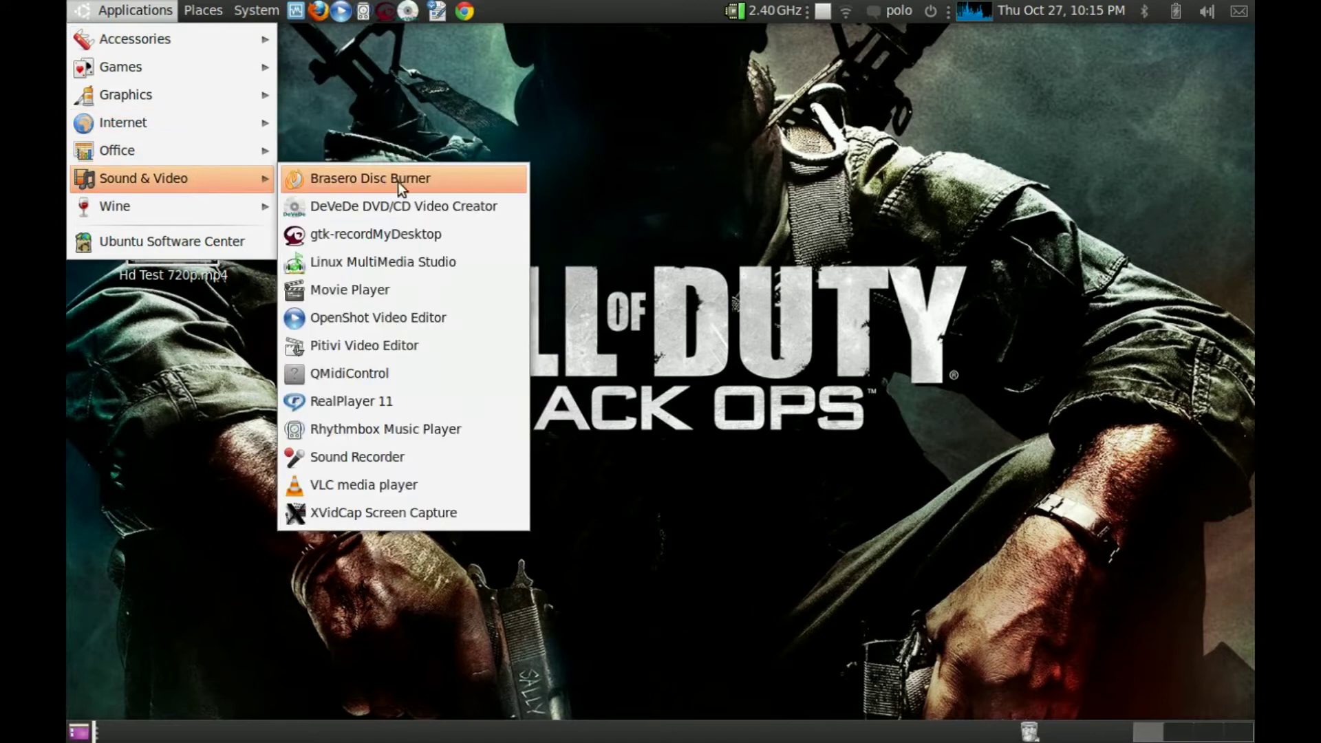
{"action": "left_click", "coordinate": [406, 323]}
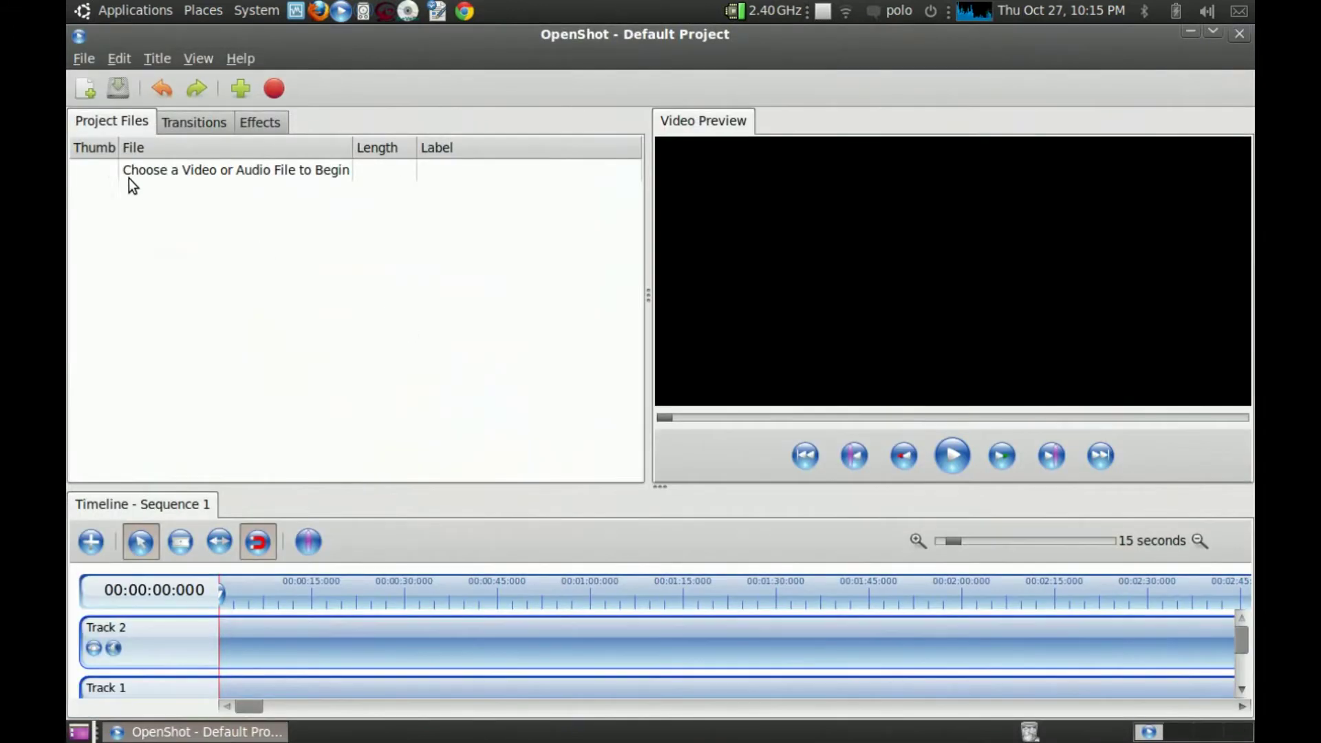
- Import Hd Test 720p.mp4 from the Desktop and drag it to the start of Track 2
{"action": "left_click", "coordinate": [86, 59]}
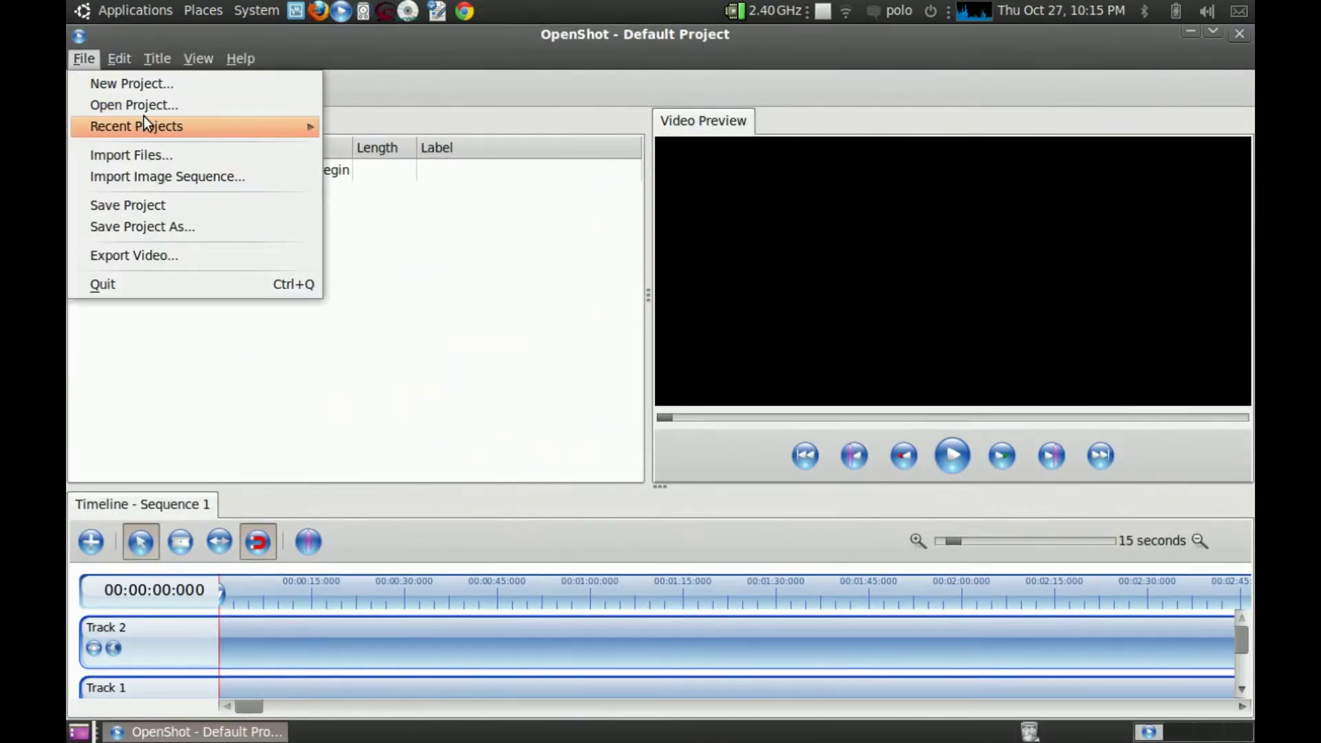
{"action": "left_click", "coordinate": [142, 154]}
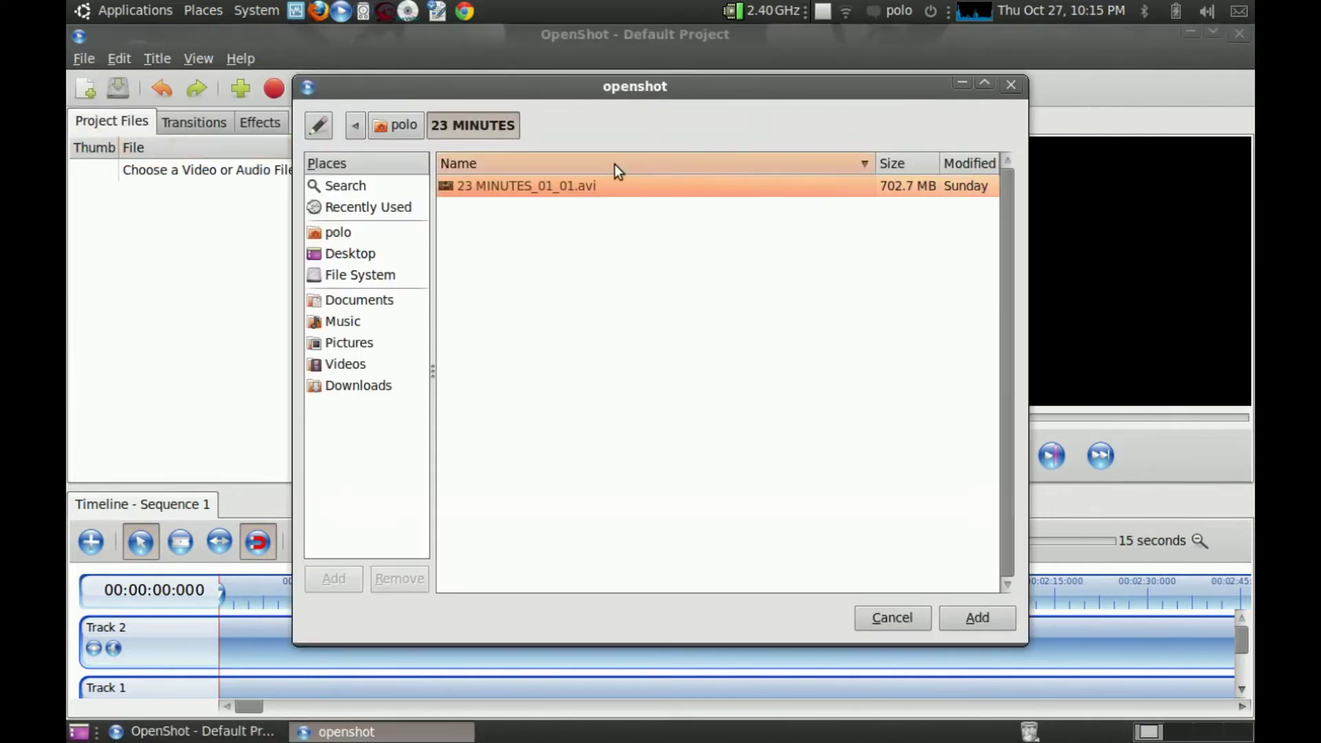
{"action": "left_click", "coordinate": [326, 238]}
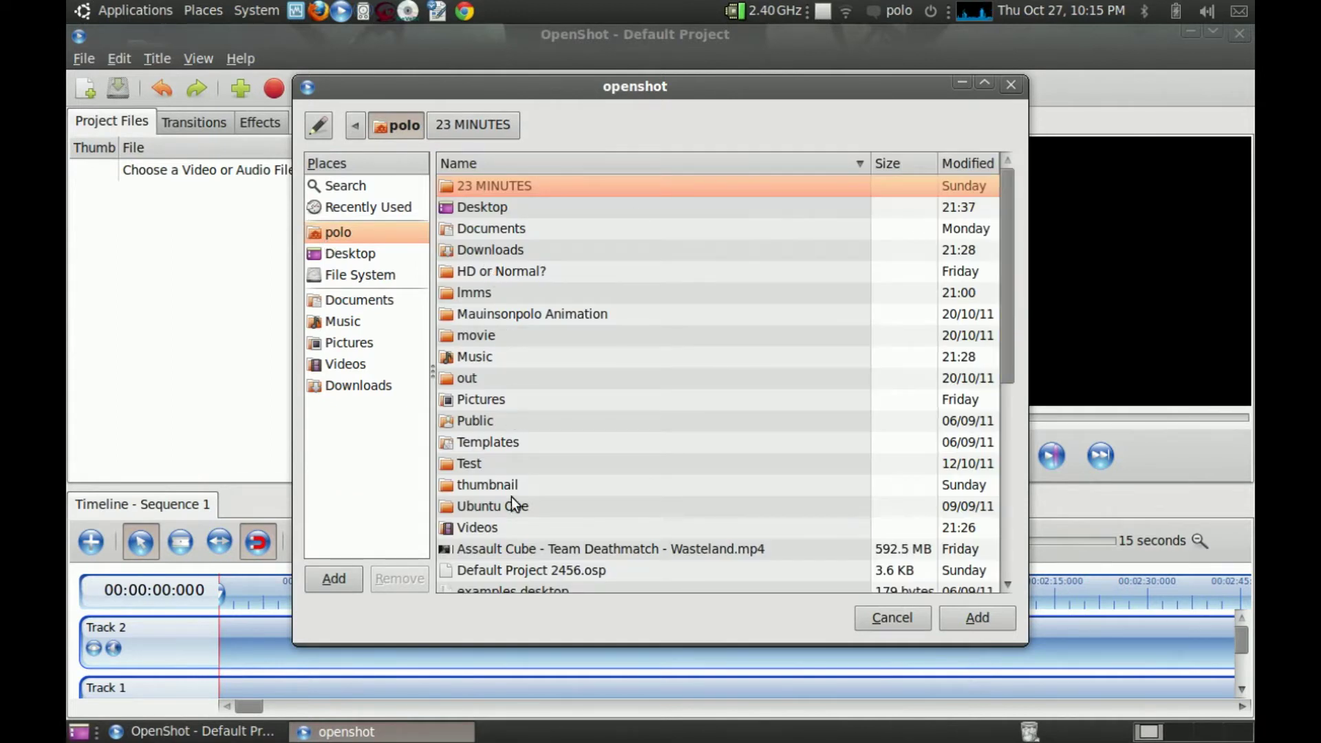
{"action": "left_click_drag", "start_coordinate": [1008, 350], "coordinate": [1030, 233]}
{"action": "left_click", "coordinate": [344, 255]}
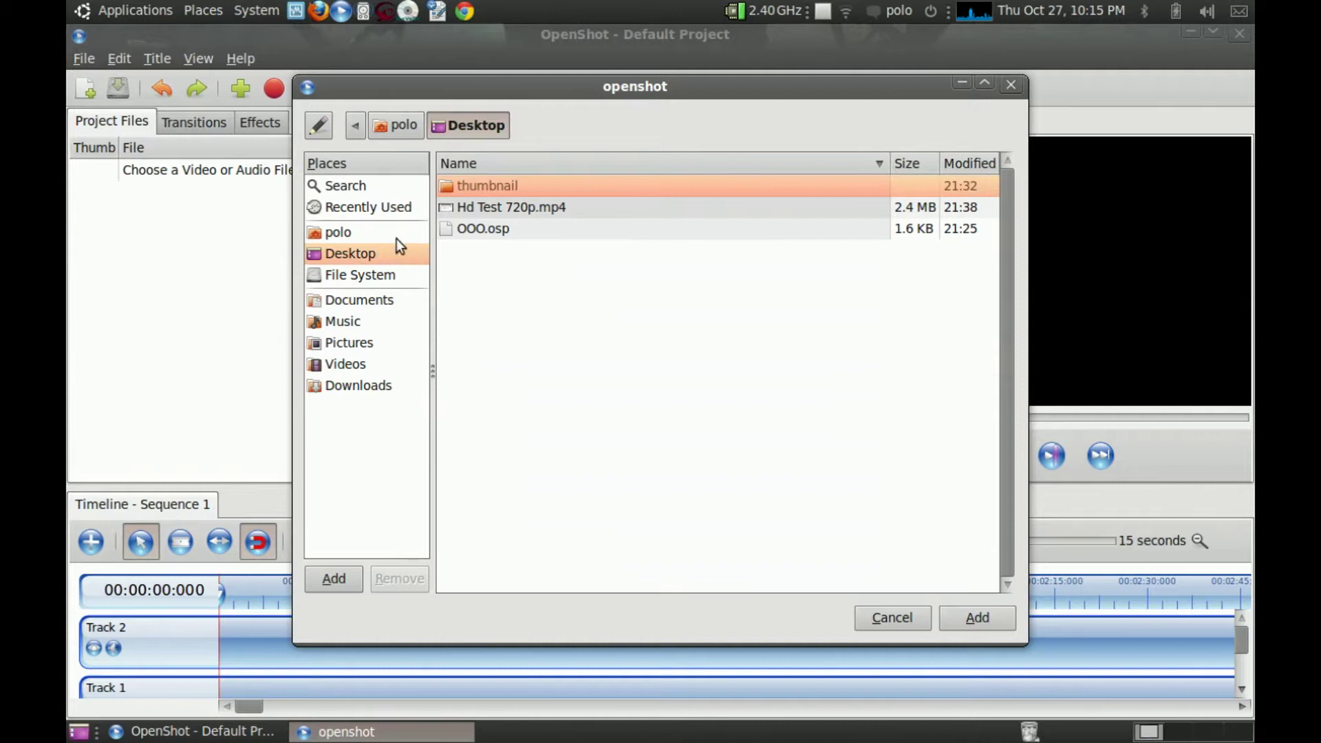
{"action": "double_click", "coordinate": [581, 206]}
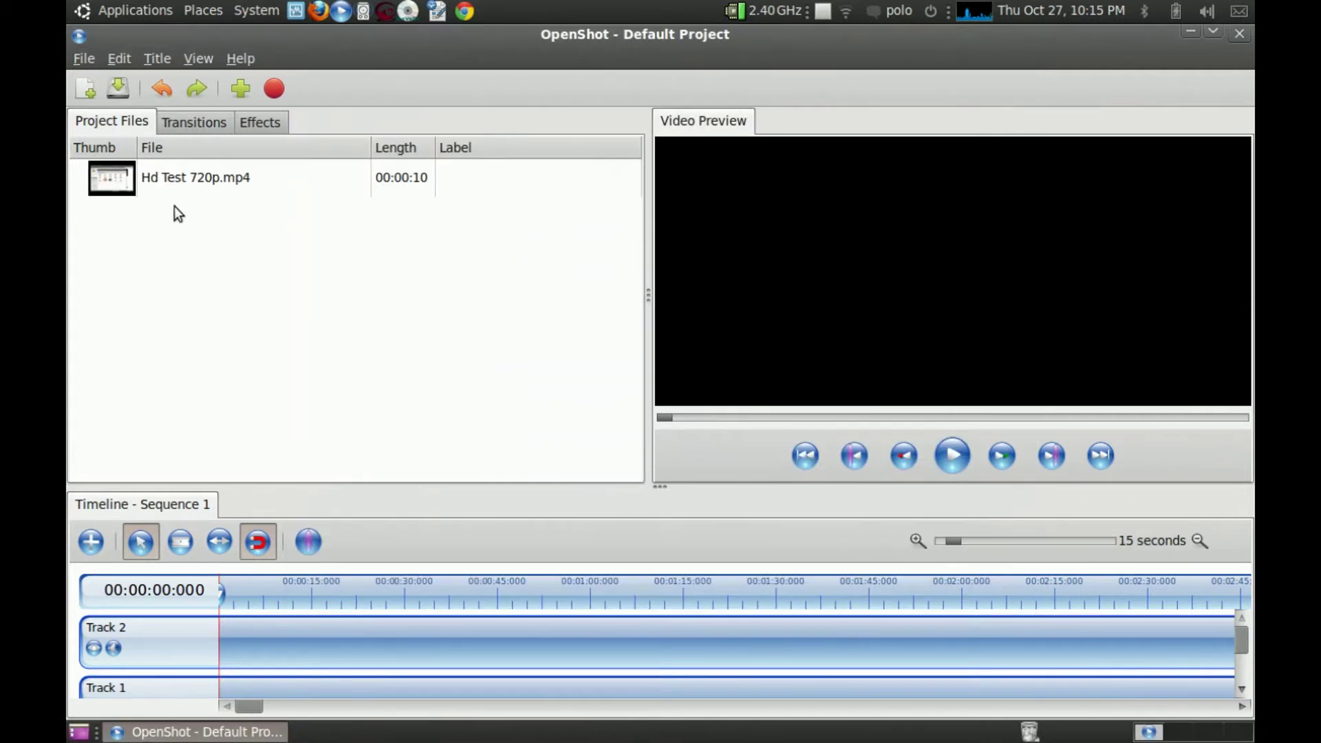
{"action": "left_click", "coordinate": [126, 180]}
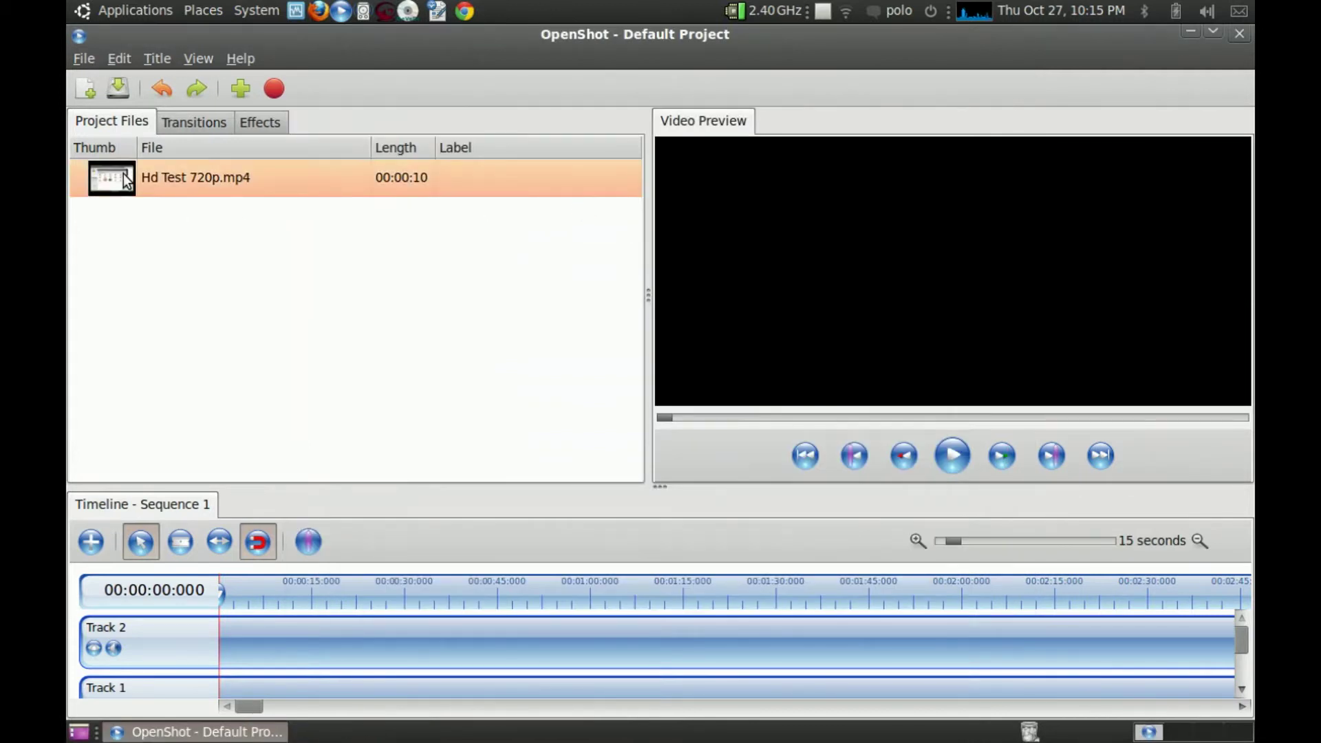
{"action": "left_click_drag", "start_coordinate": [126, 181], "coordinate": [245, 640]}
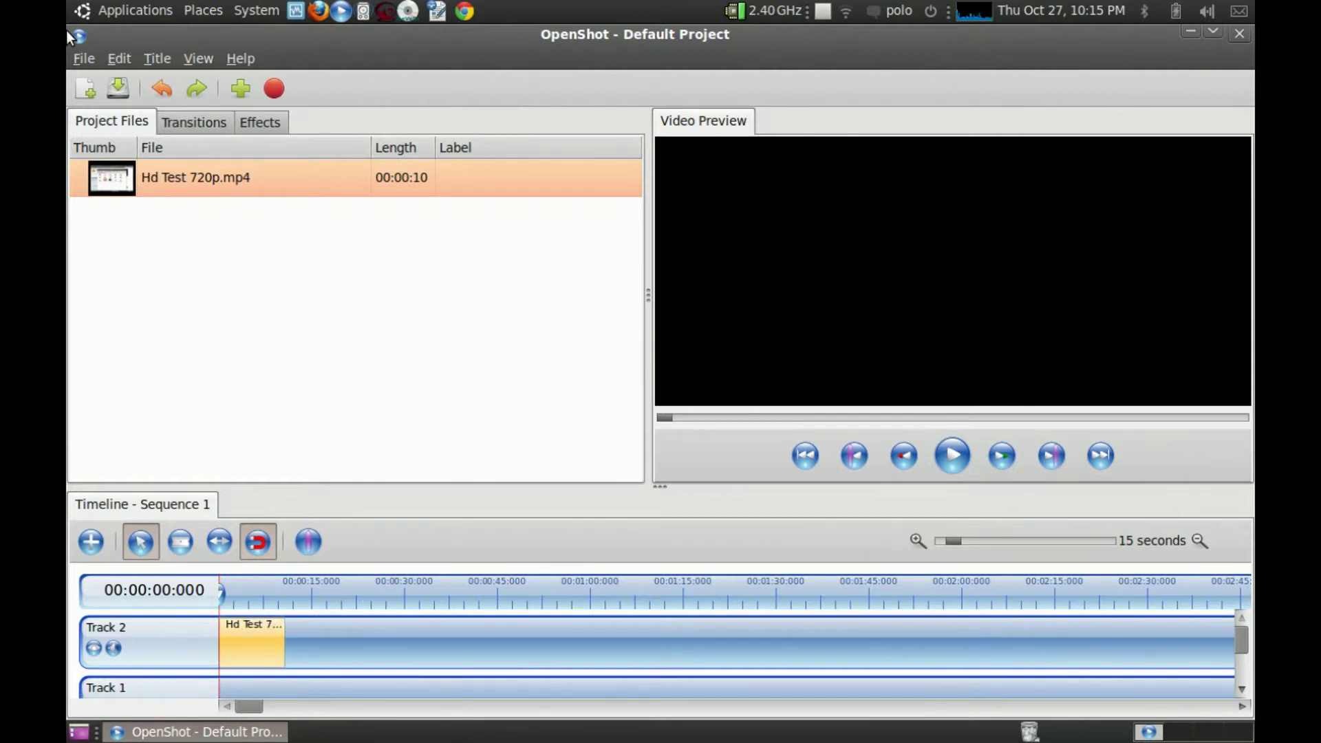
- In Export Video, set the folder to Videos and the file name to 'HD Test 720p for YT'
{"action": "left_click", "coordinate": [78, 59]}
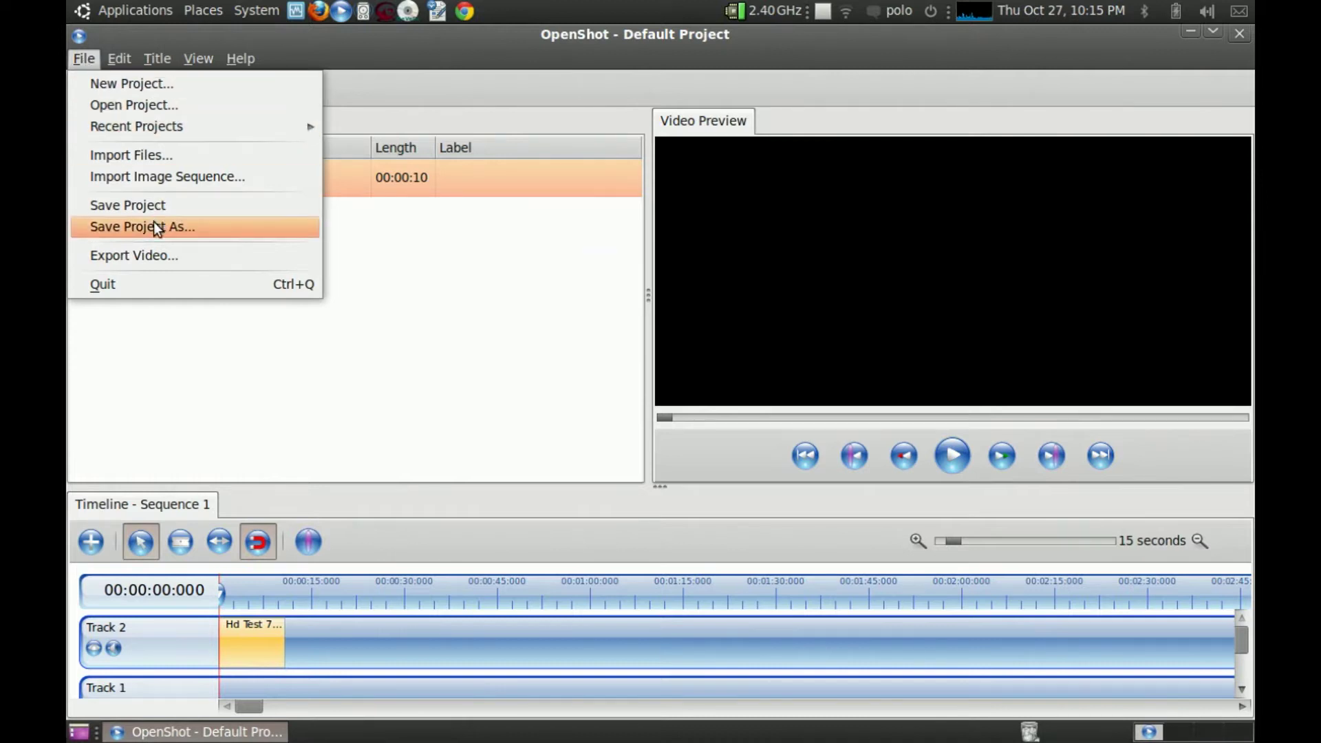
{"action": "left_click", "coordinate": [147, 254]}
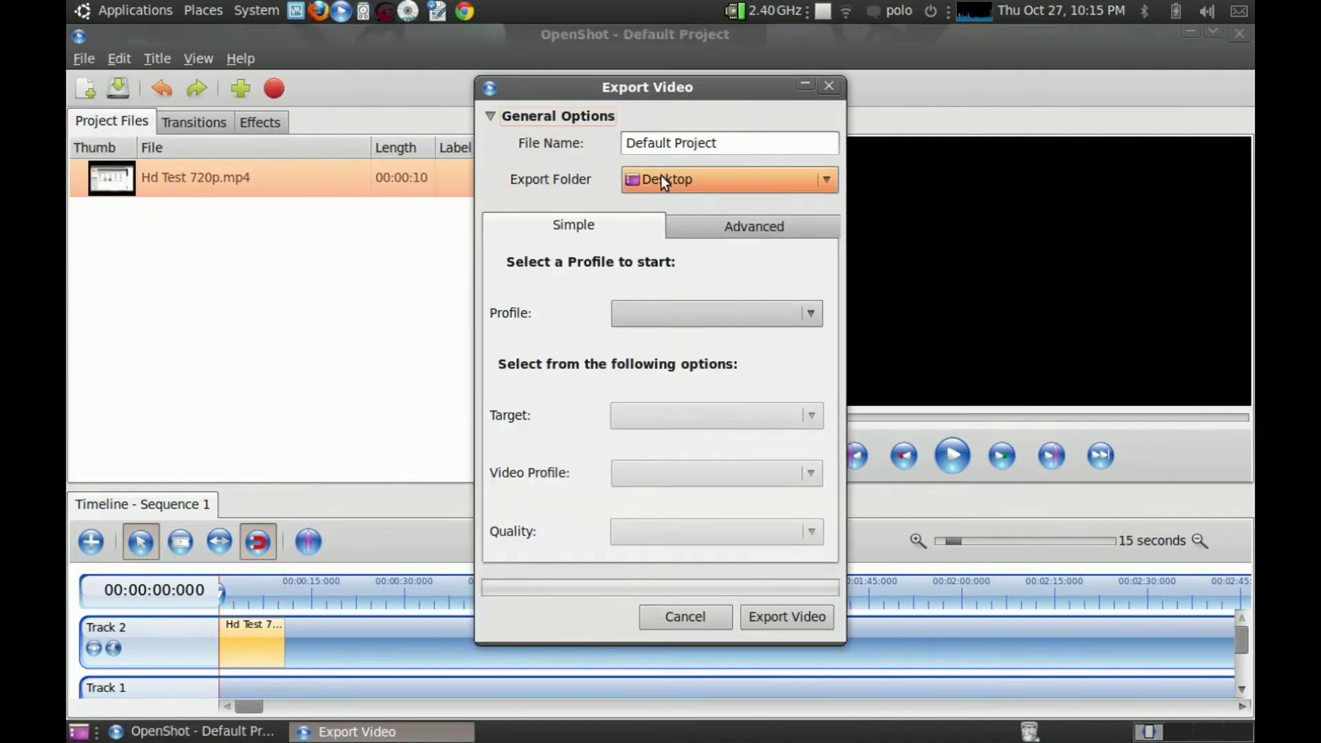
{"action": "left_click", "coordinate": [731, 183]}
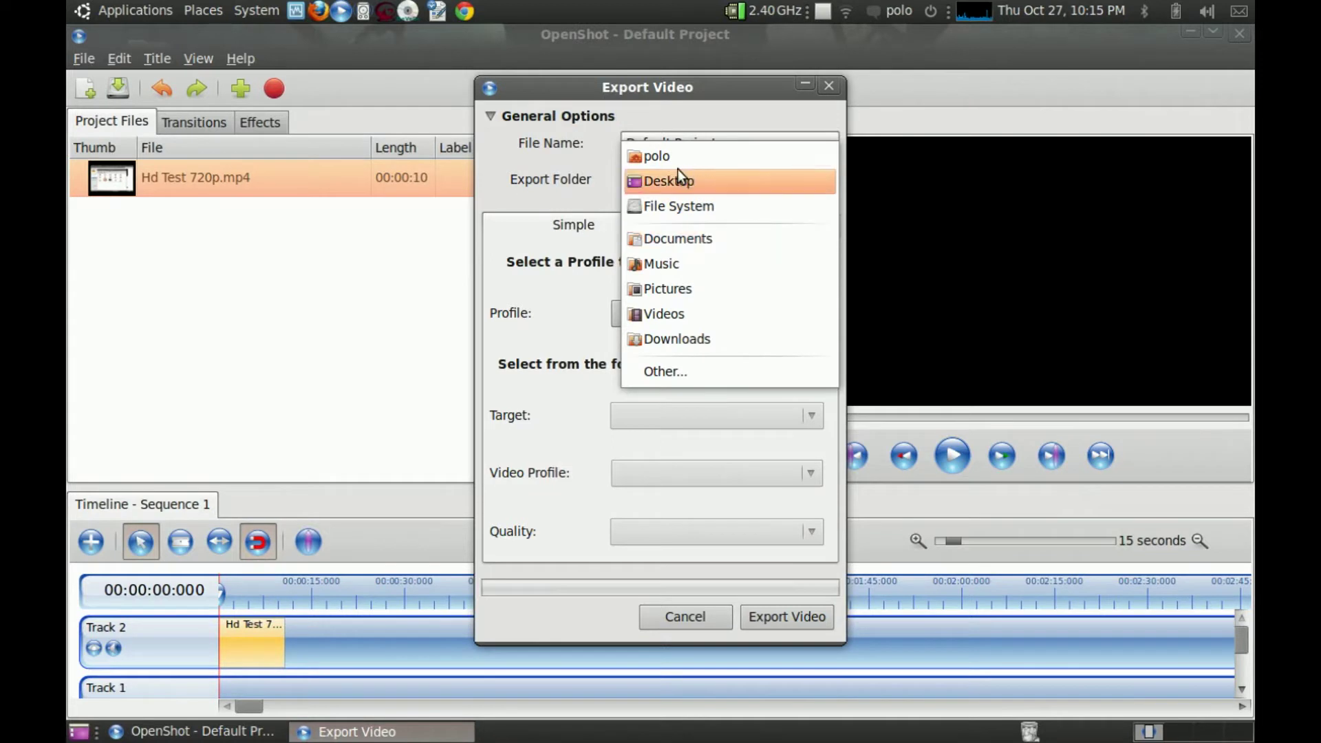
{"action": "left_click", "coordinate": [681, 311]}
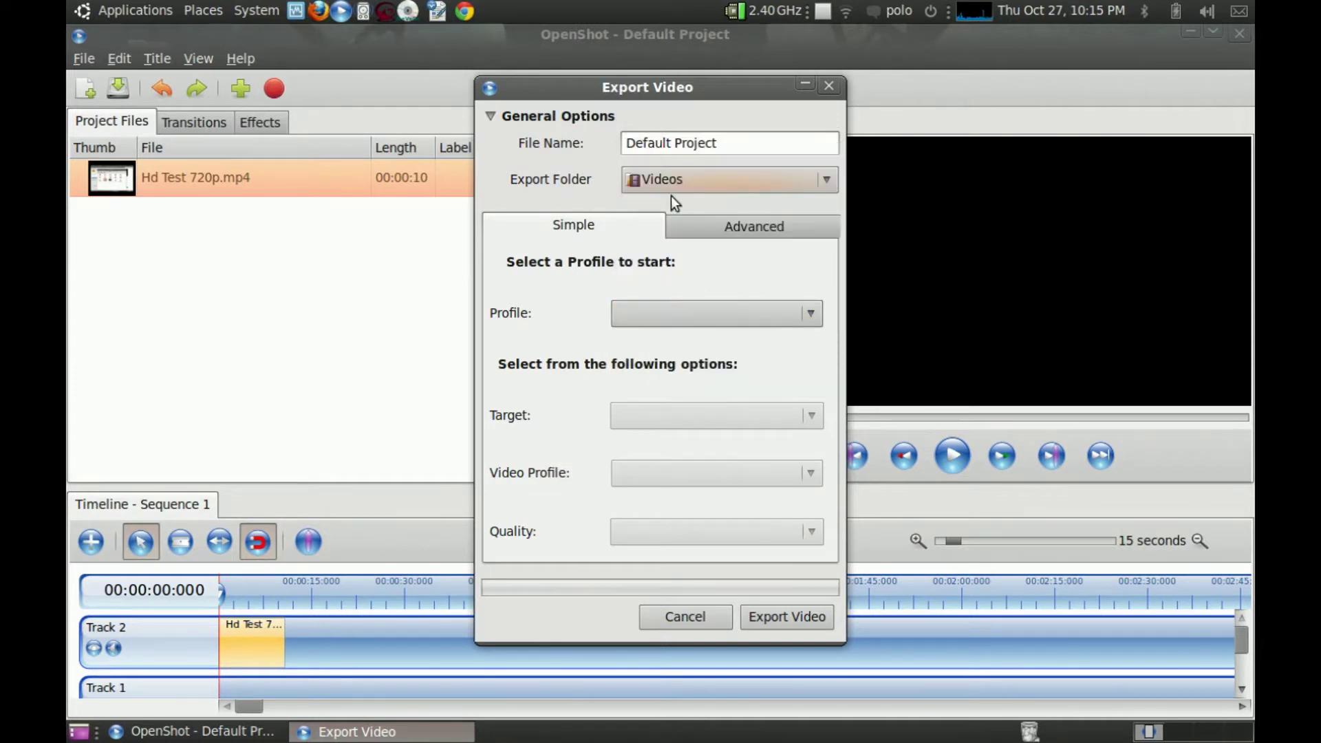
{"action": "left_click", "coordinate": [737, 141]}
{"action": "key", "text": "BackSpace"}
{"action": "key", "text": "BackSpace"}
{"action": "key", "text": "BackSpace"}
{"action": "key", "text": "BackSpace"}
{"action": "key", "text": "BackSpace"}
{"action": "key", "text": "BackSpace"}
{"action": "key", "text": "BackSpace"}
{"action": "key", "text": "BackSpace"}
{"action": "key", "text": "BackSpace"}
{"action": "key", "text": "BackSpace"}
{"action": "key", "text": "BackSpace"}
{"action": "key", "text": "BackSpace"}
{"action": "key", "text": "BackSpace"}
{"action": "key", "text": "BackSpace"}
{"action": "key", "text": "BackSpace"}
{"action": "type", "text": "HD Test"}
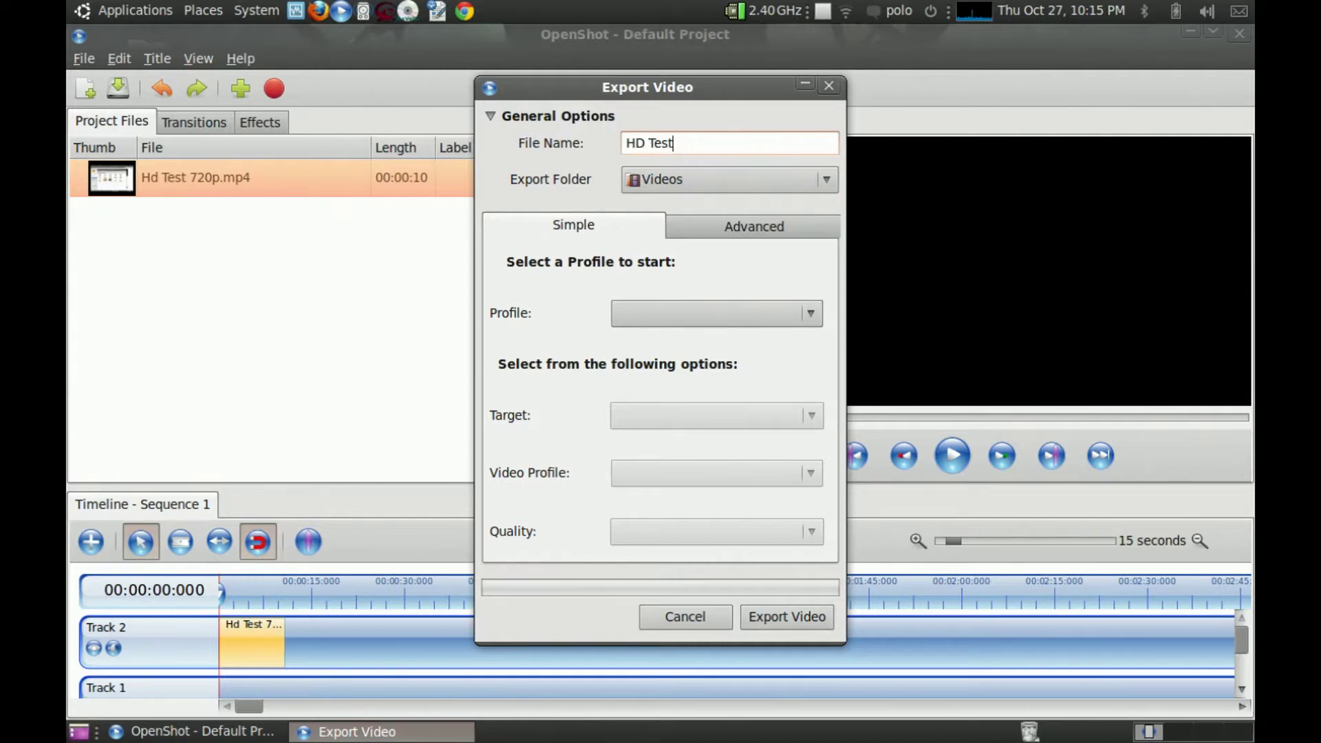
{"action": "type", "text": " 720p for YT"}
- Choose Web profile, YouTube-HD target, HDV 720 25p, Med quality, and start the export
{"action": "left_click", "coordinate": [691, 309]}
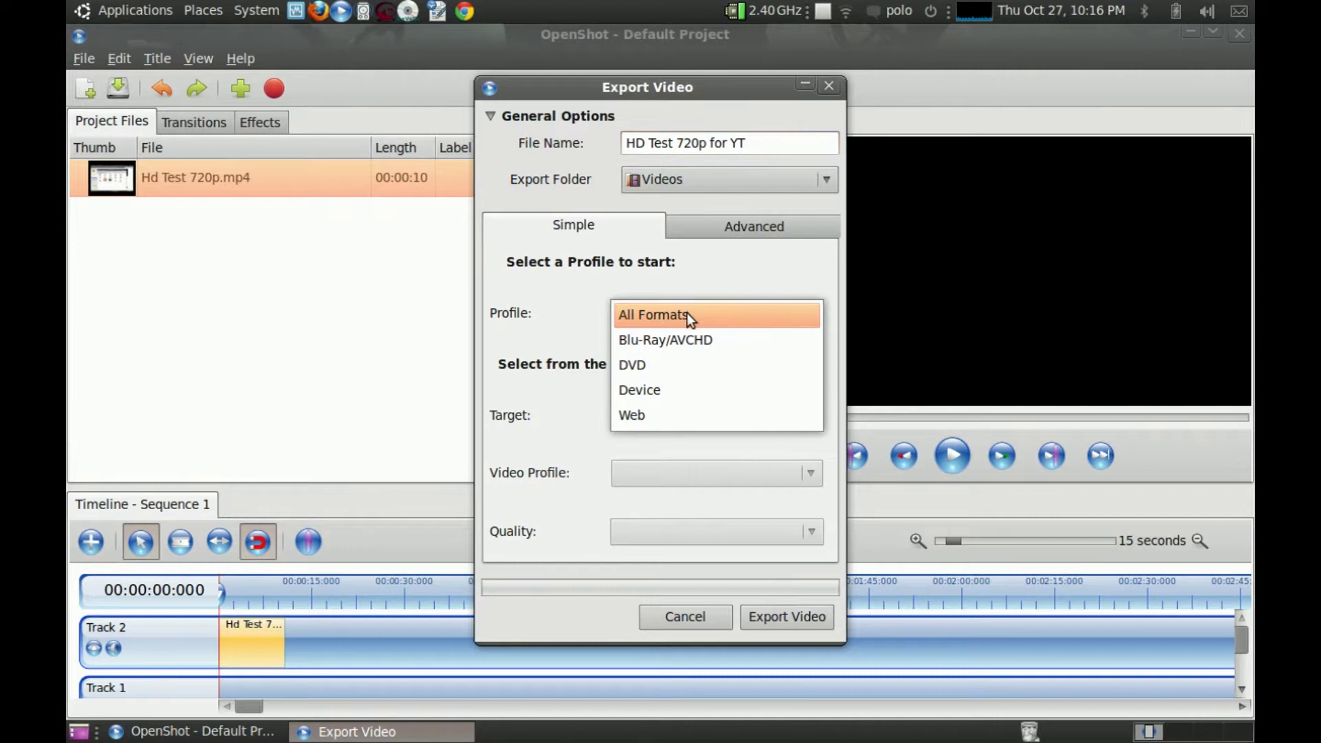
{"action": "left_click", "coordinate": [675, 414]}
{"action": "left_click", "coordinate": [674, 414]}
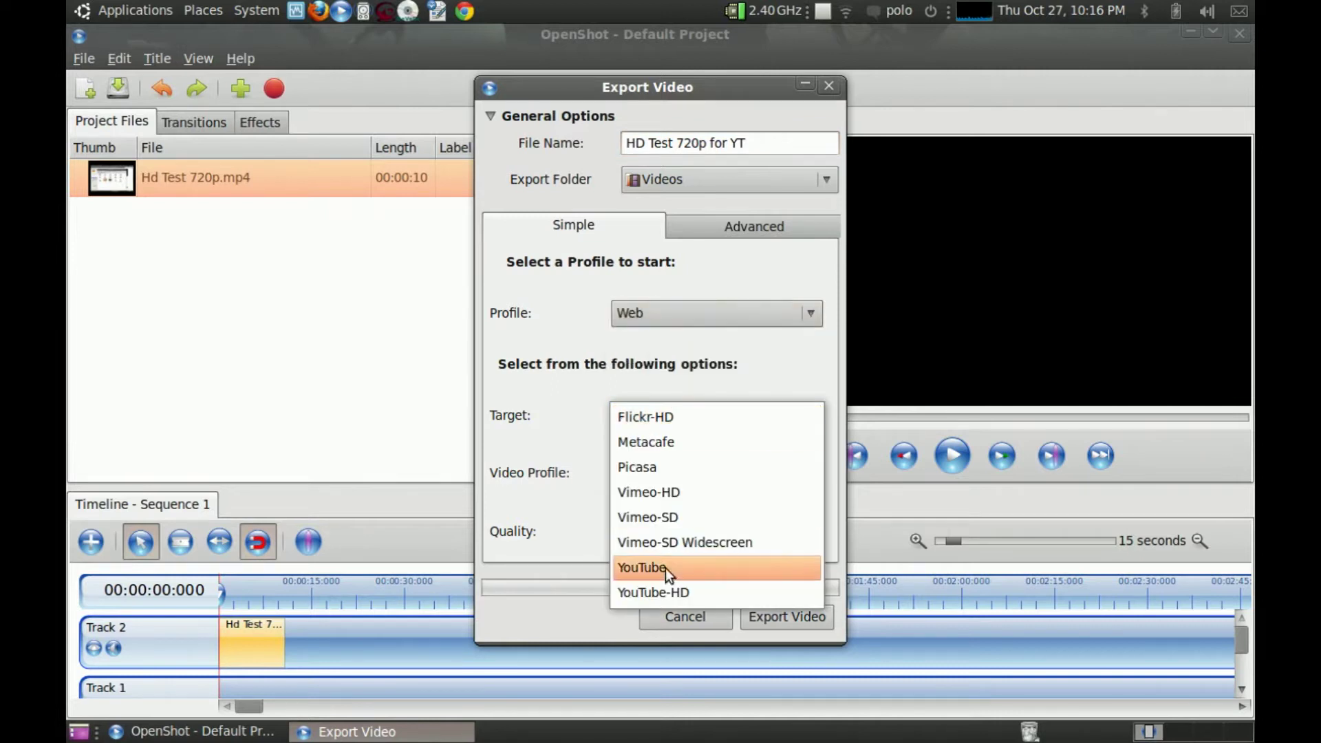
{"action": "left_click", "coordinate": [658, 594]}
{"action": "left_click", "coordinate": [645, 482]}
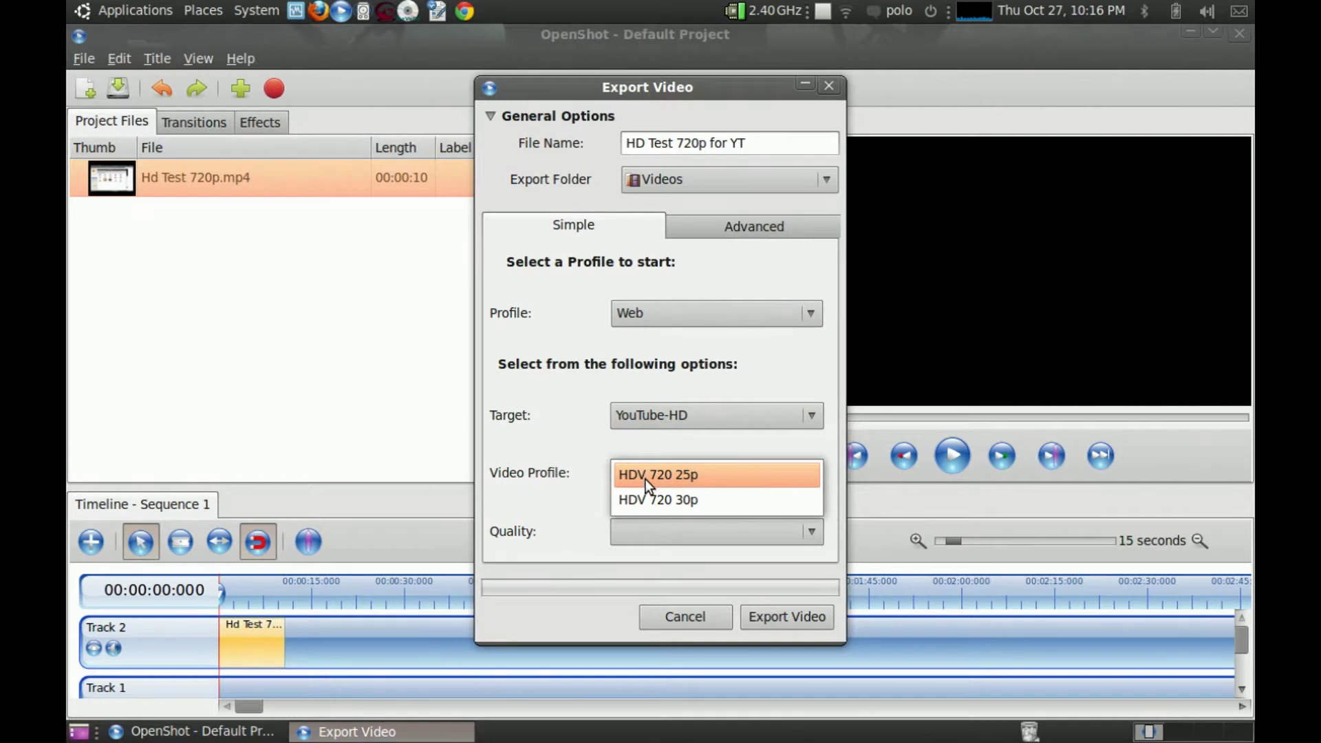
{"action": "left_click", "coordinate": [645, 476]}
{"action": "left_click", "coordinate": [659, 529]}
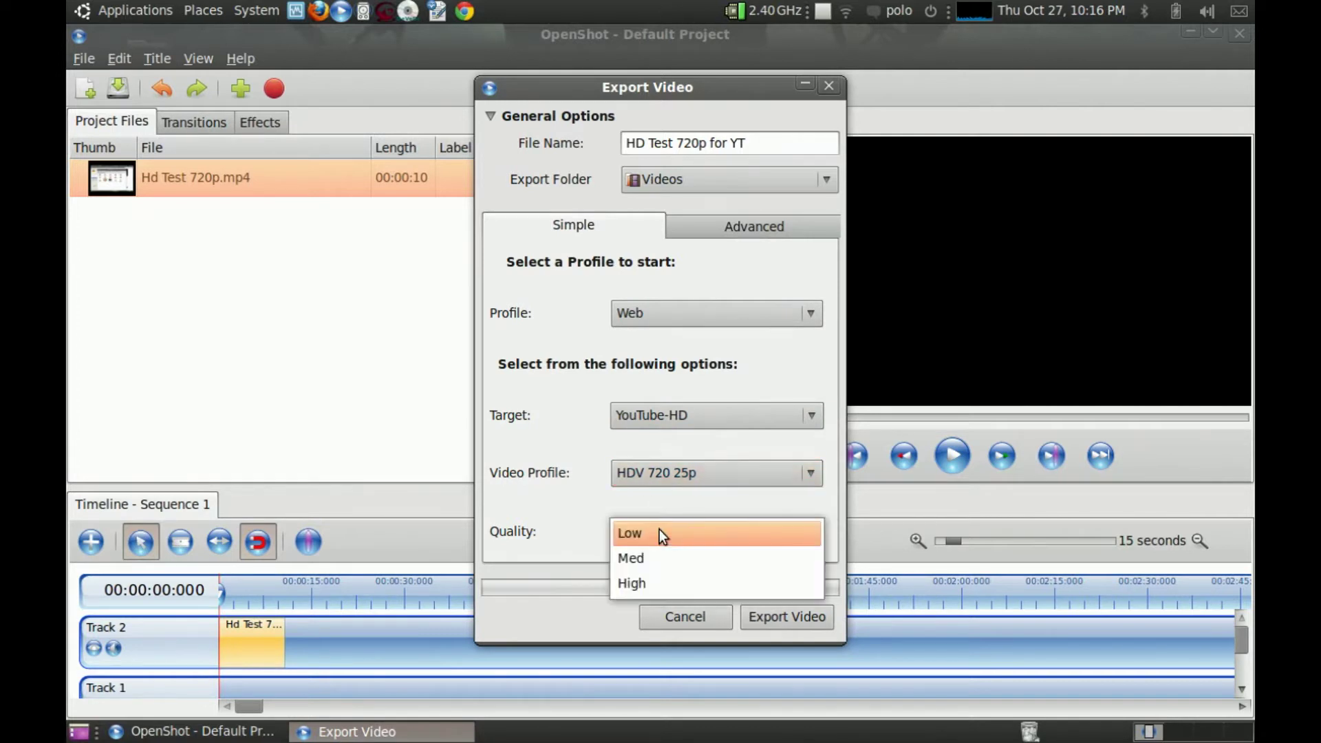
{"action": "left_click", "coordinate": [656, 552]}
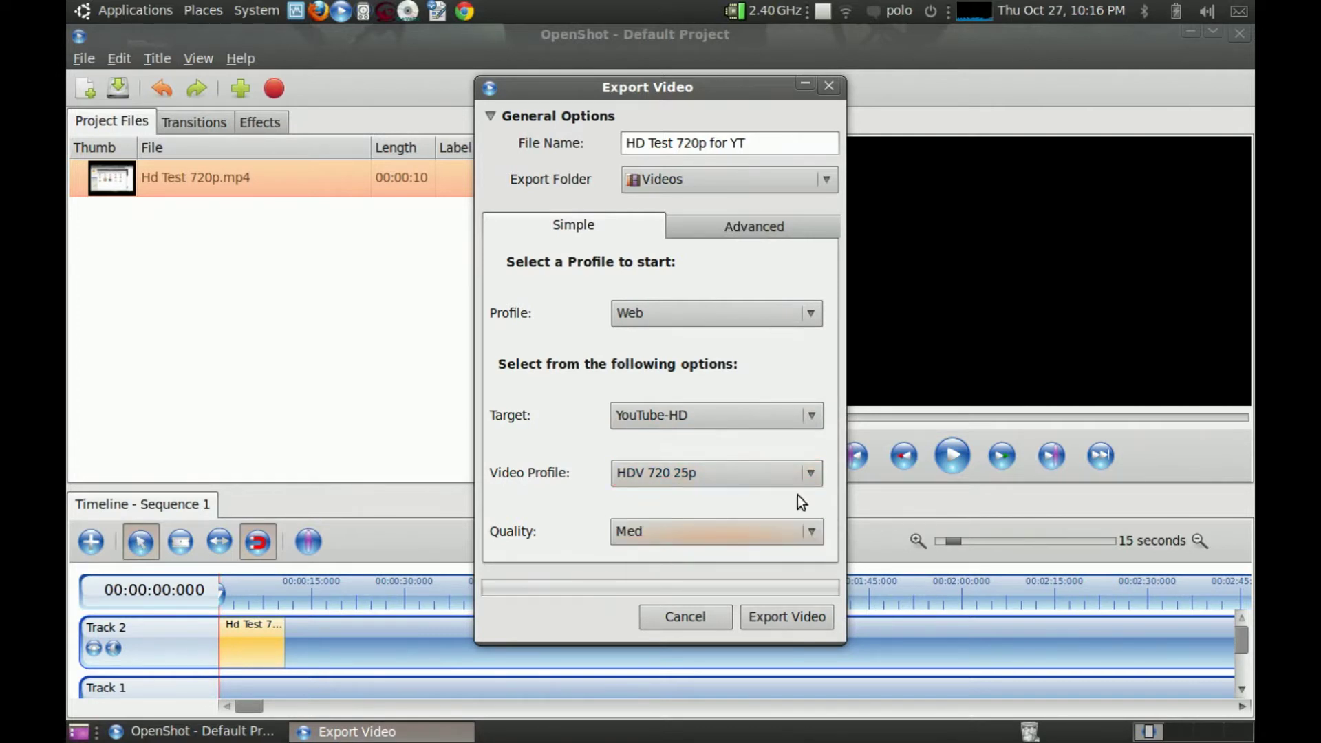
{"action": "left_click", "coordinate": [802, 608]}
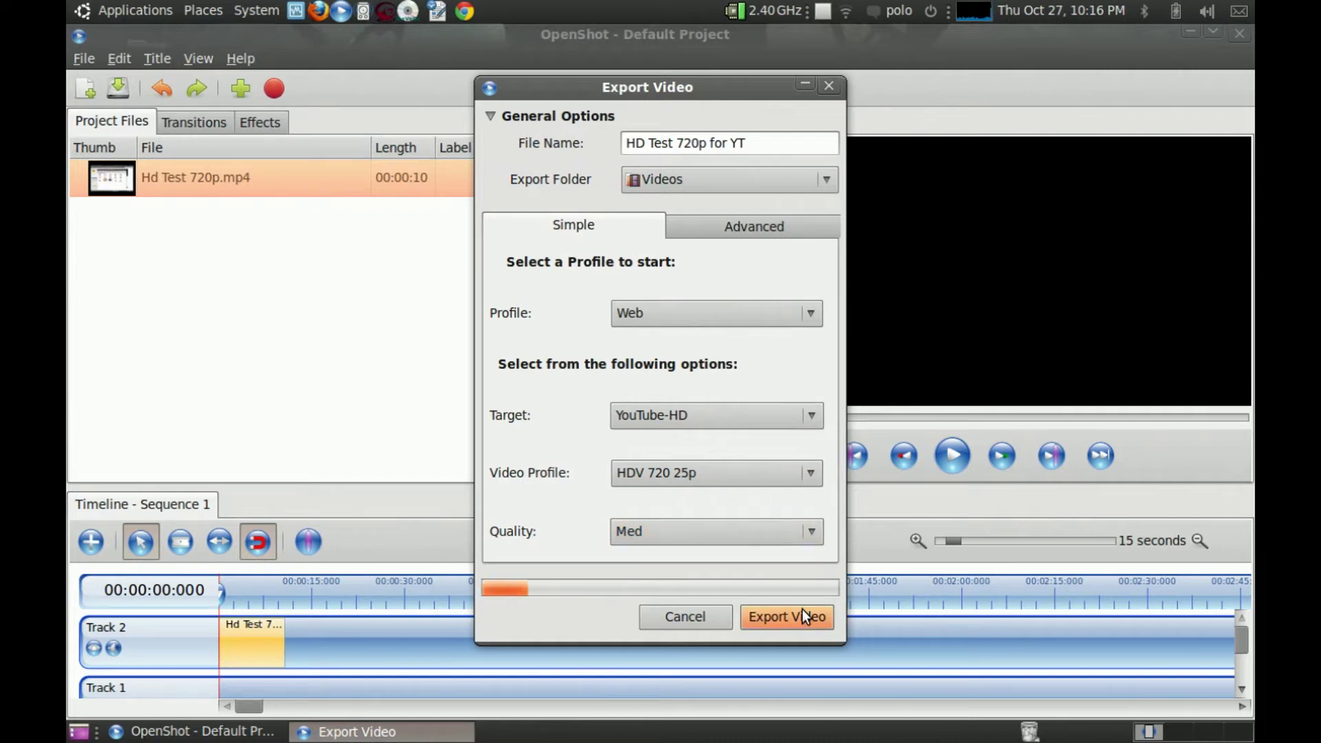
- Open Chrome, close the Facebook tab, and go to YouTube's Upload page
{"action": "left_click", "coordinate": [465, 10]}
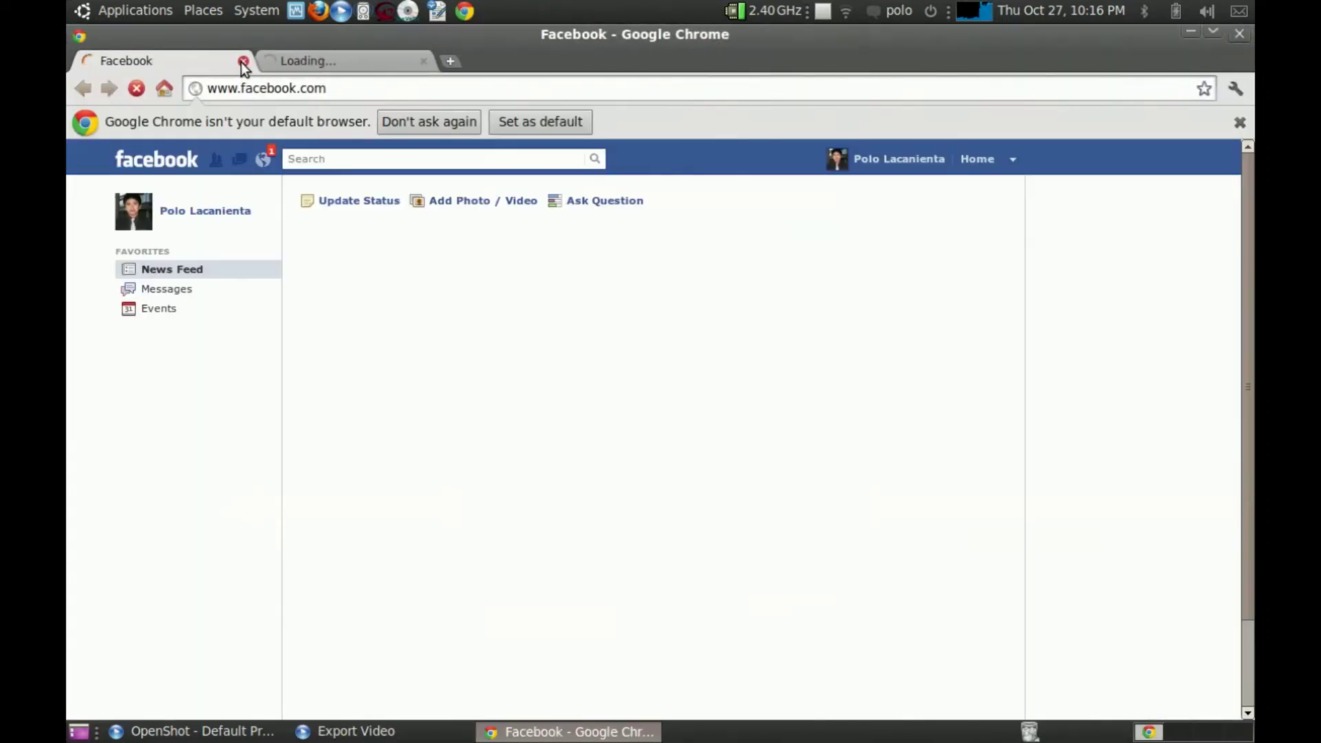
{"action": "left_click", "coordinate": [241, 61]}
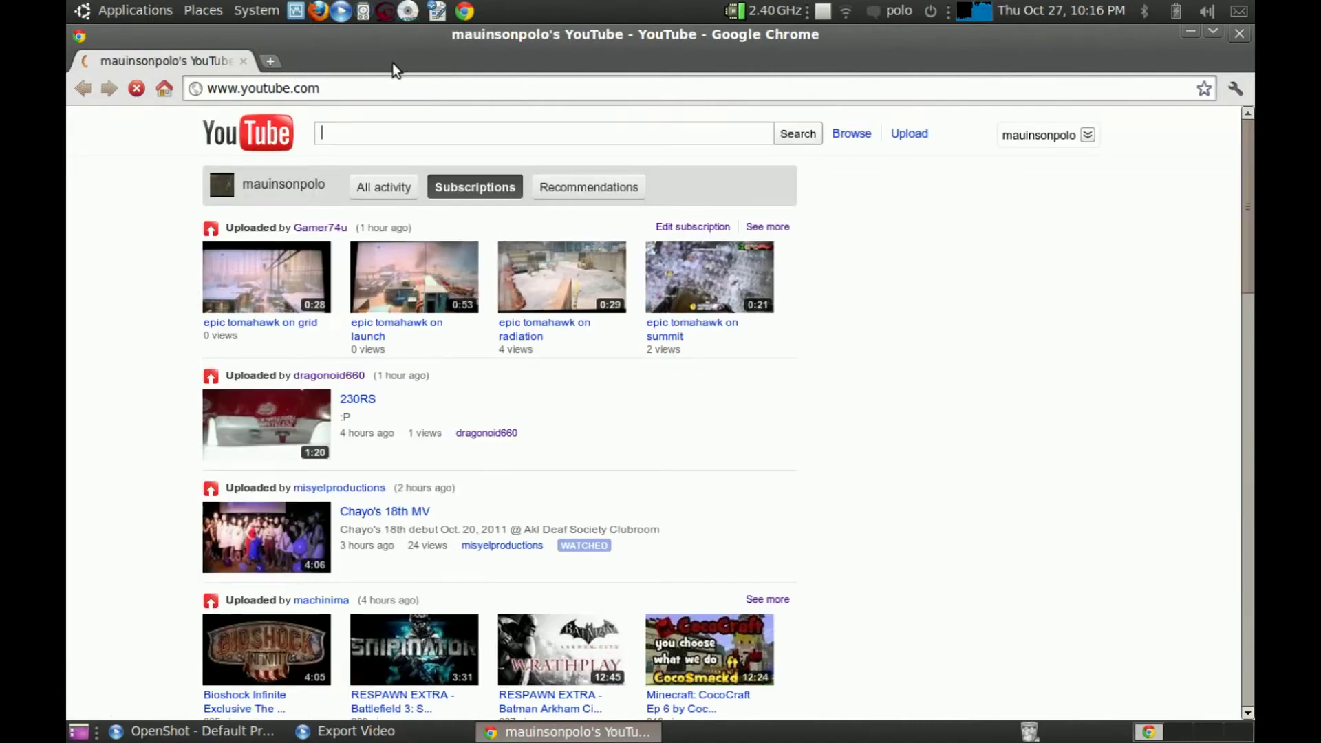
{"action": "left_click", "coordinate": [918, 134]}
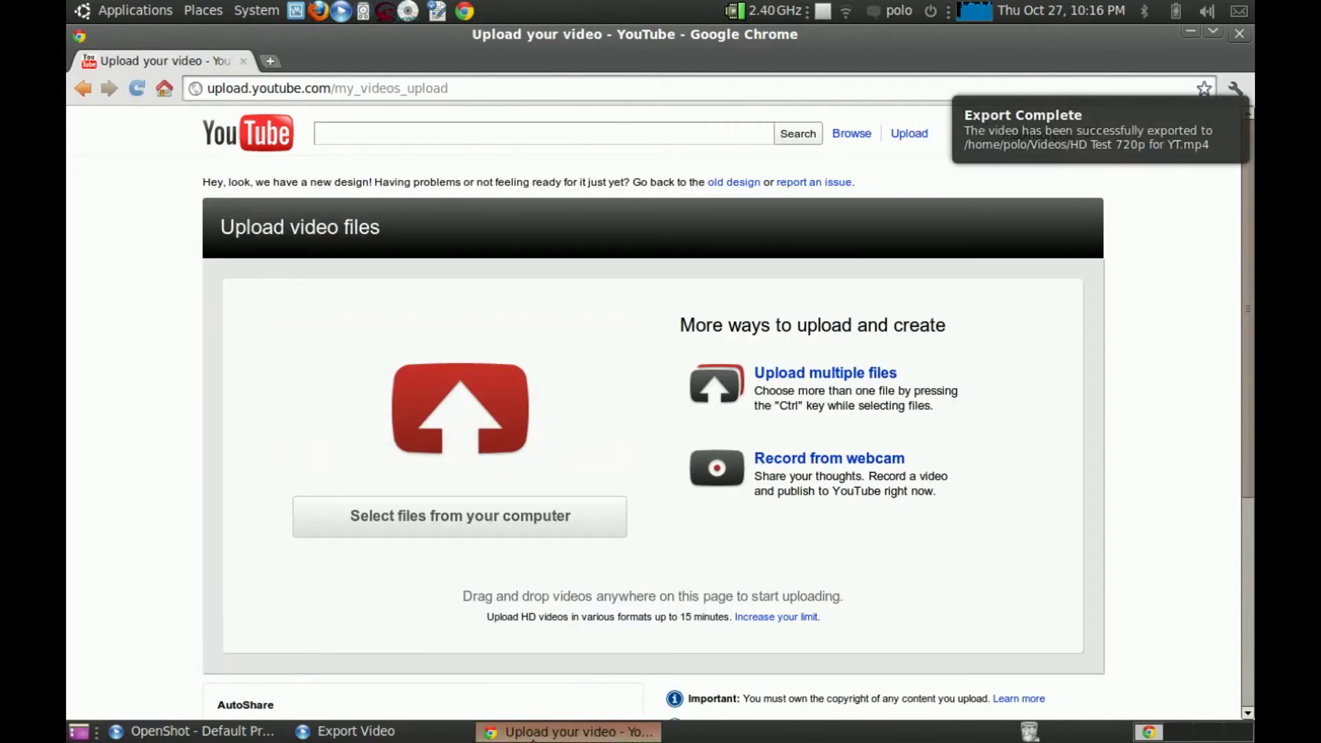
- In the file picker, find Hd Test 720p.mp4 on the Desktop and choose it for upload
{"action": "left_click", "coordinate": [471, 516]}
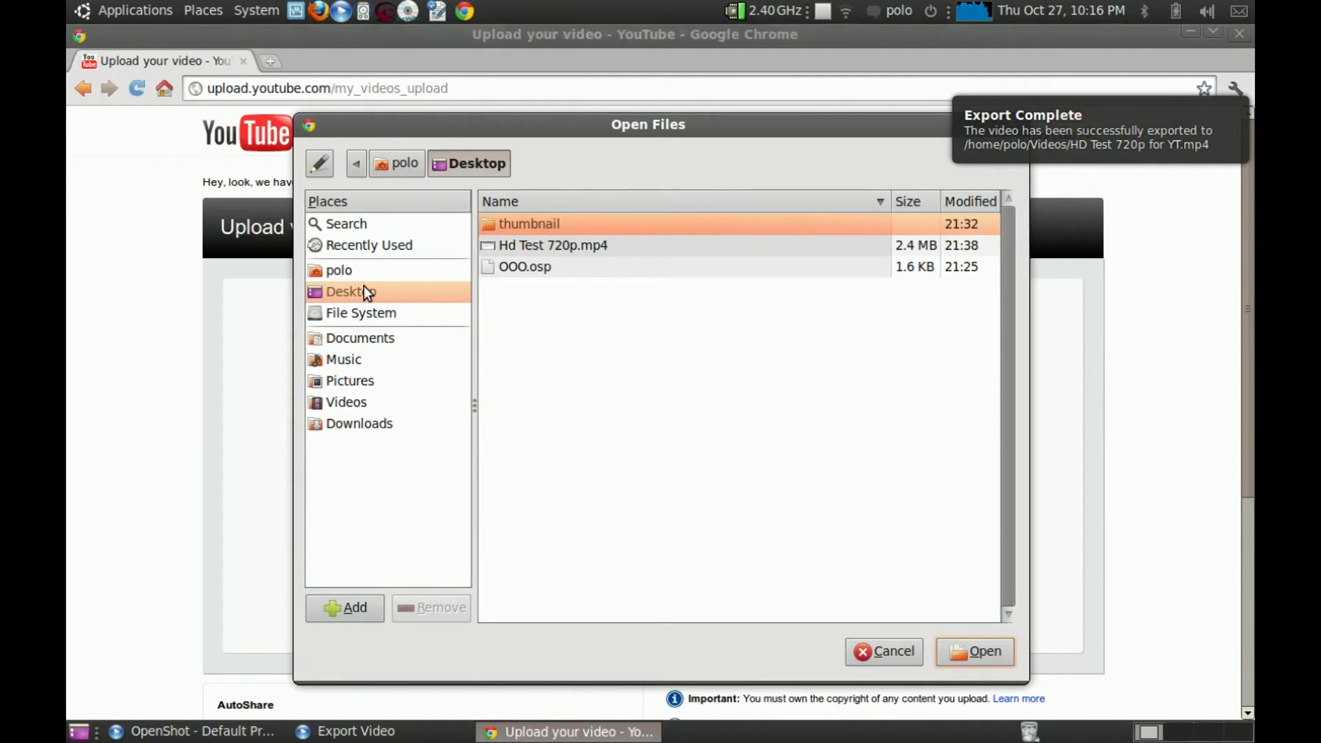
{"action": "left_click", "coordinate": [347, 271]}
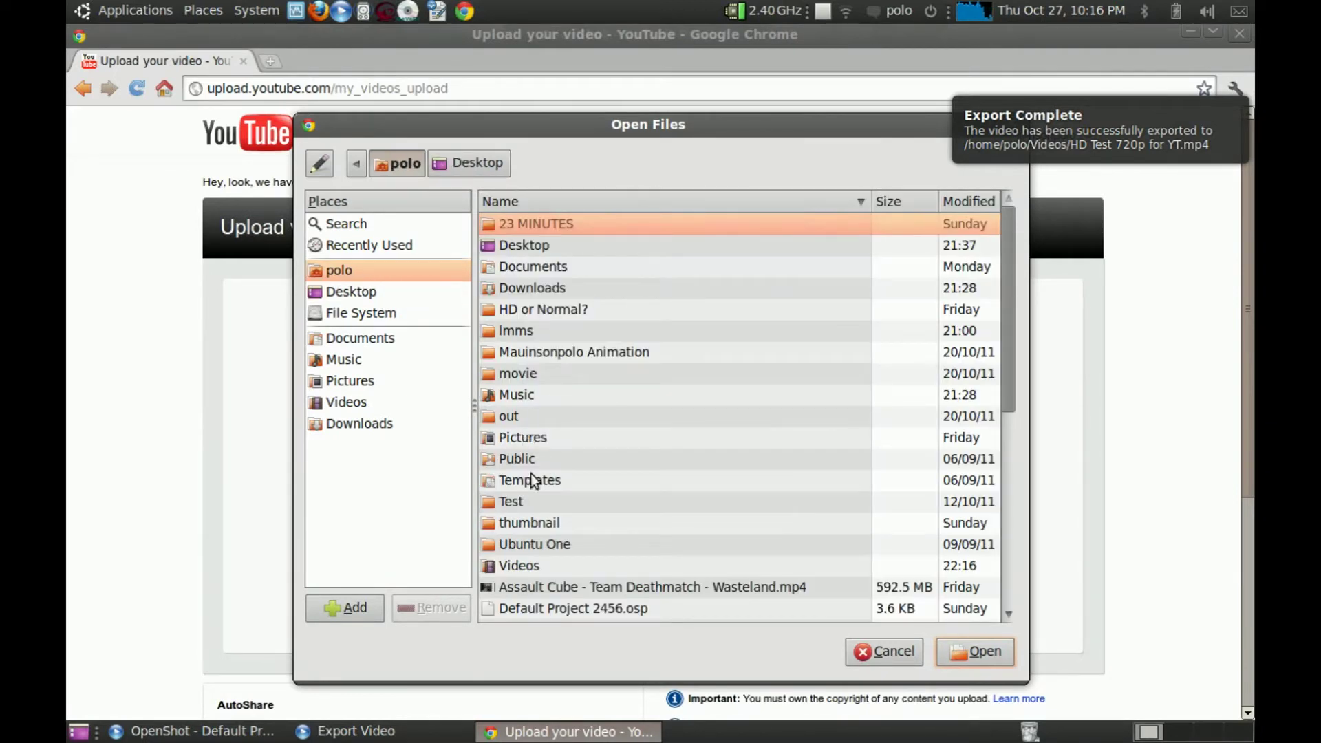
{"action": "double_click", "coordinate": [534, 556]}
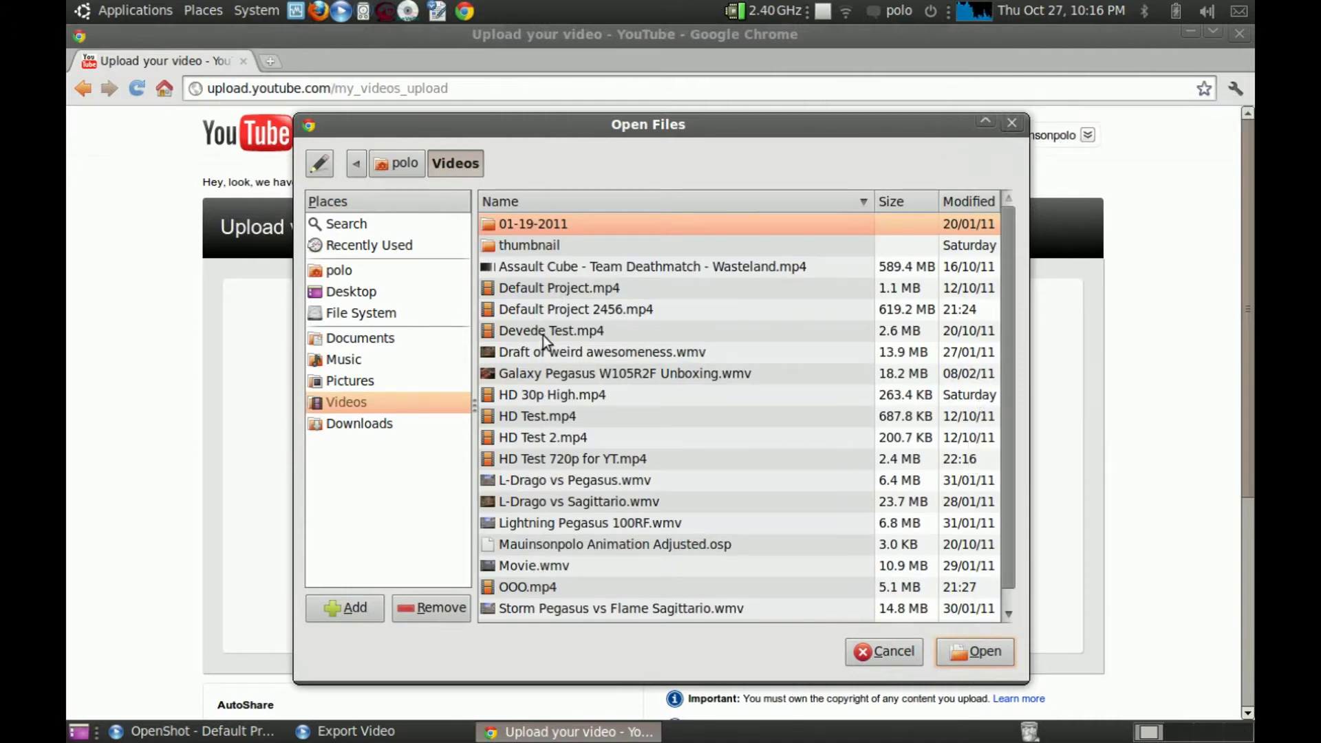
{"action": "scroll", "coordinate": [1002, 410], "scroll_direction": "down", "scroll_amount": 1}
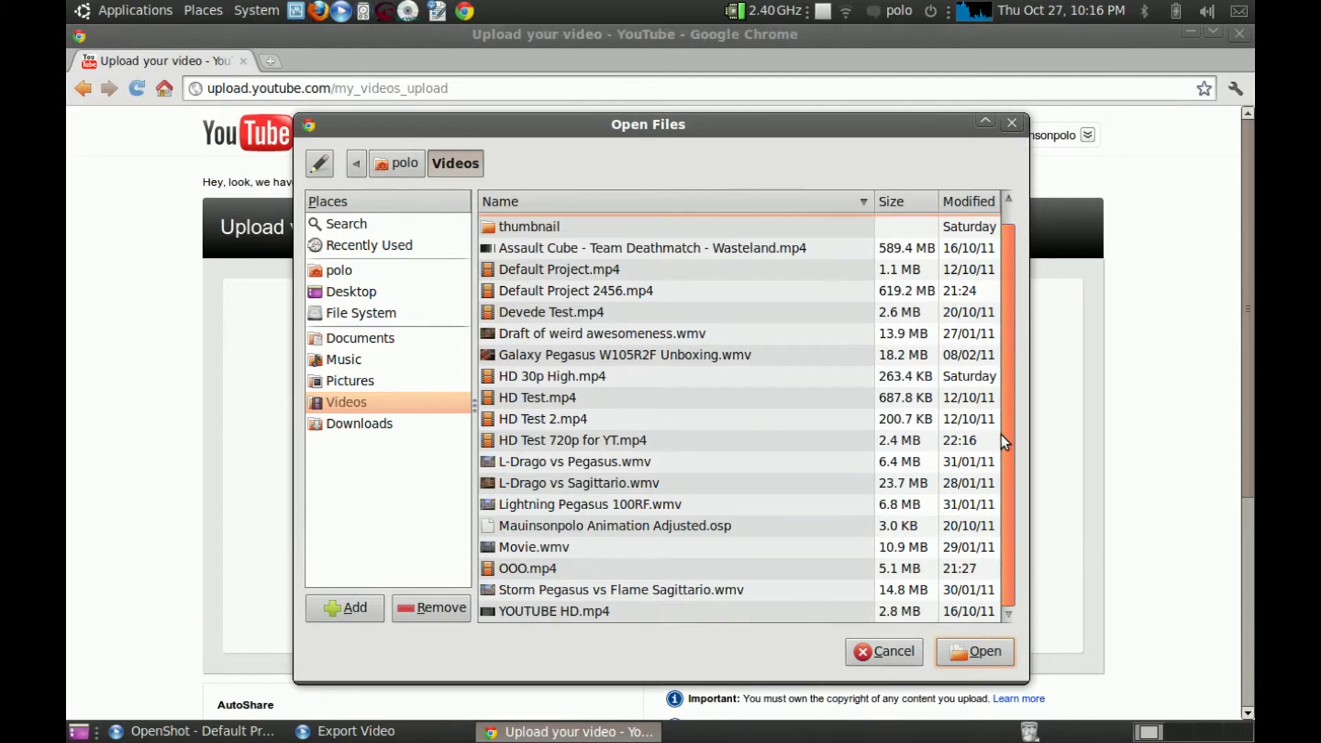
{"action": "scroll", "coordinate": [1002, 412], "scroll_direction": "up", "scroll_amount": 1}
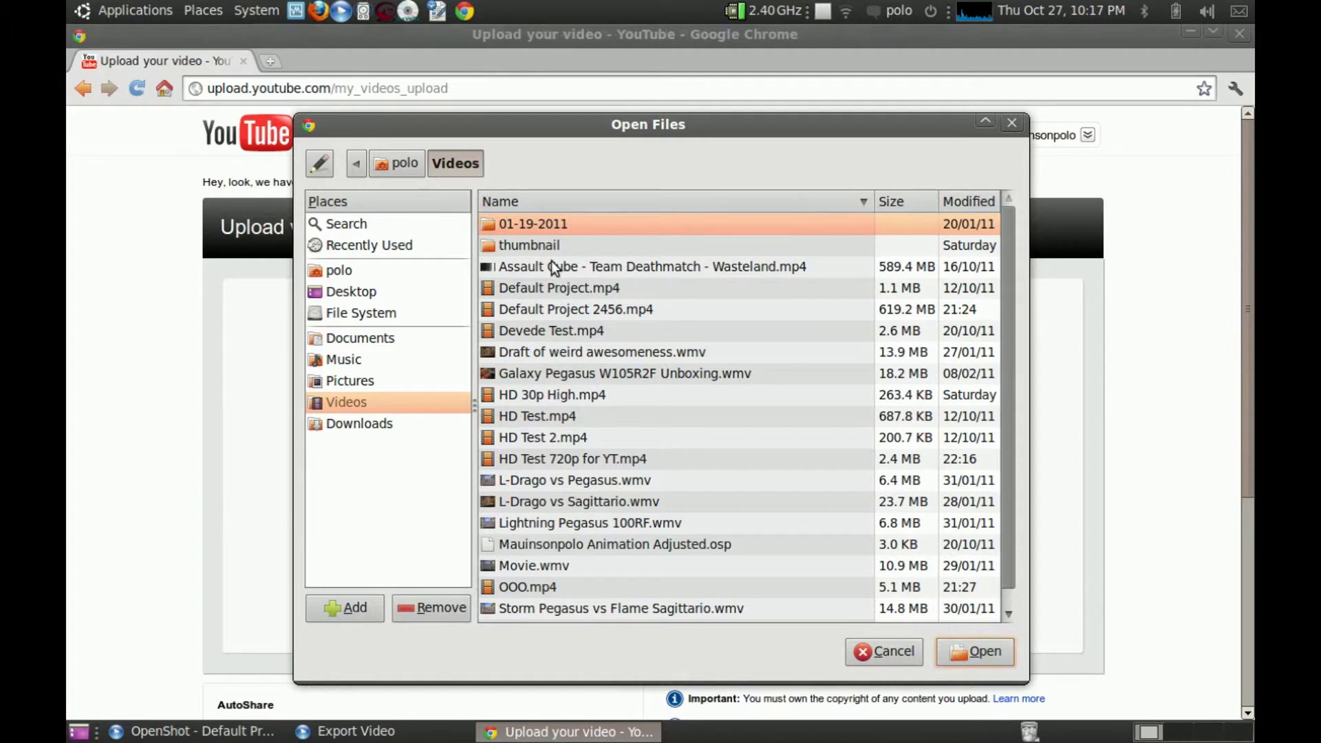
{"action": "left_click", "coordinate": [345, 382]}
{"action": "left_click", "coordinate": [339, 341]}
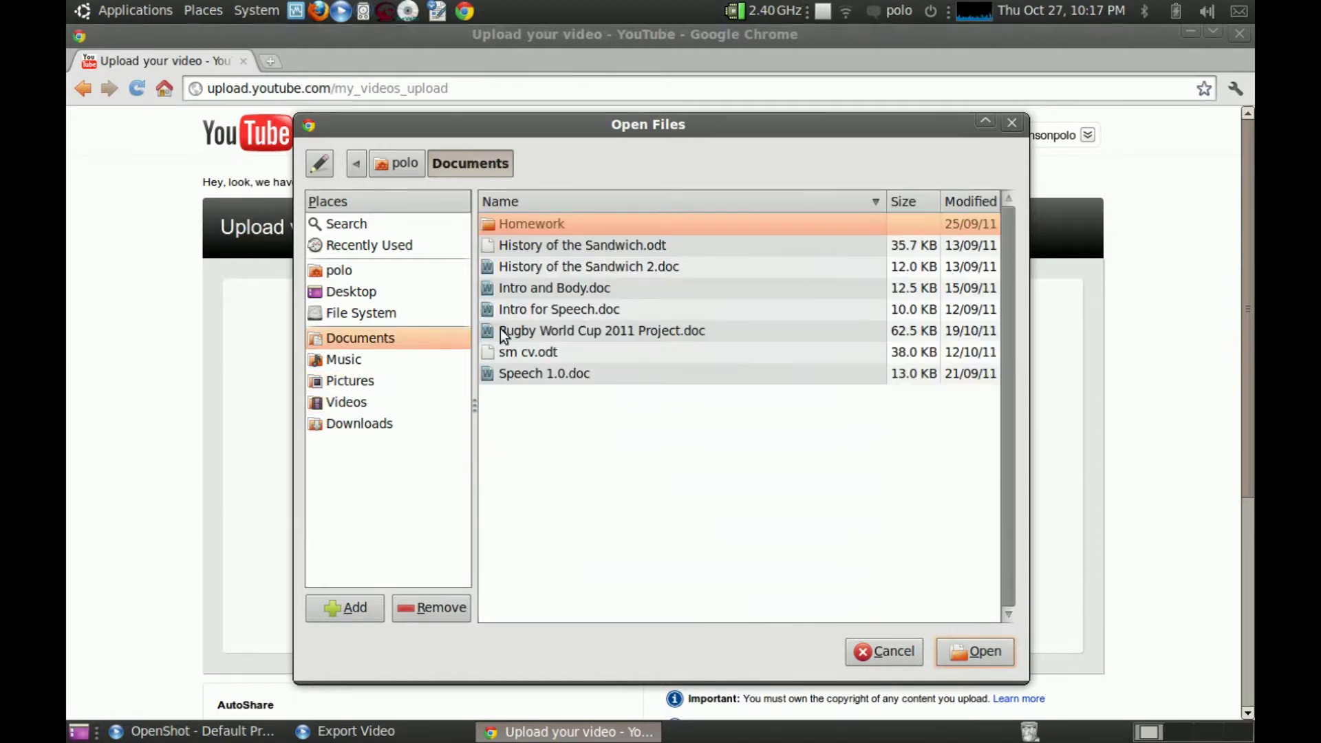
{"action": "left_click", "coordinate": [340, 271]}
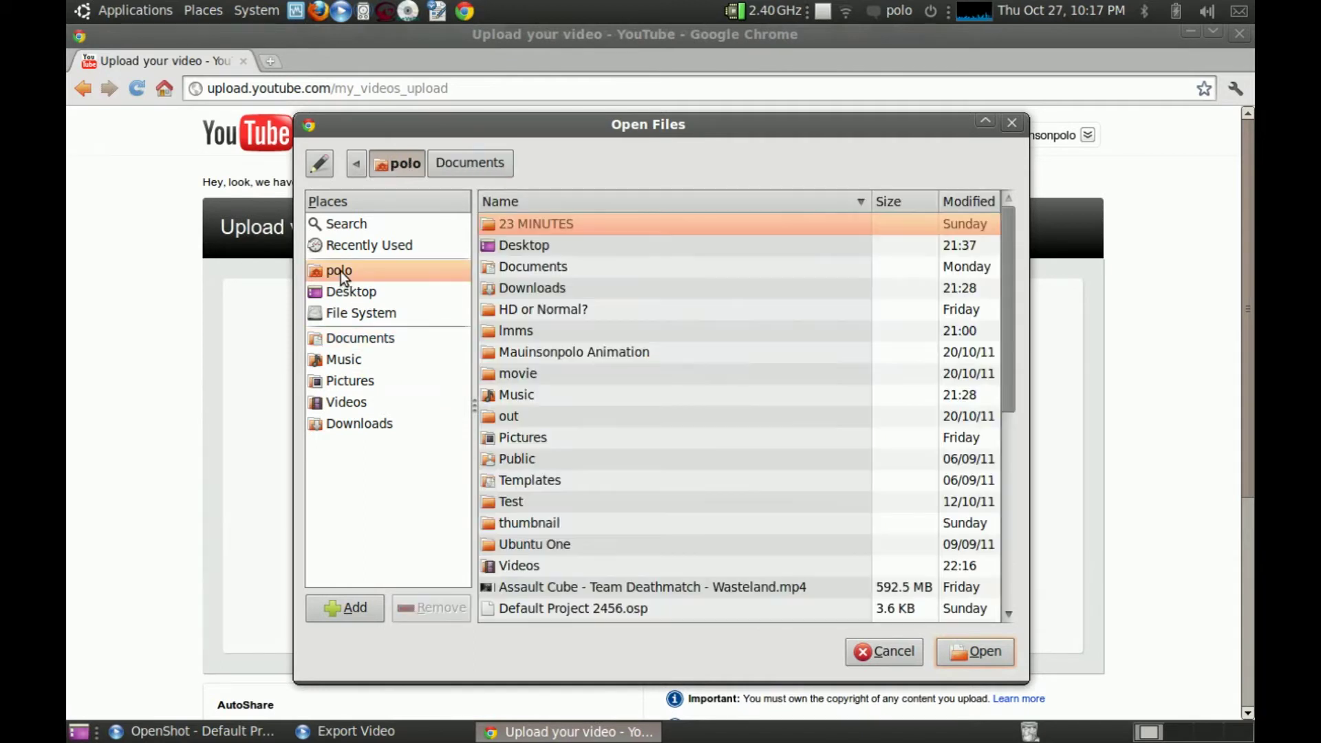
{"action": "left_click_drag", "start_coordinate": [1004, 315], "coordinate": [1021, 214]}
{"action": "left_click", "coordinate": [339, 293]}
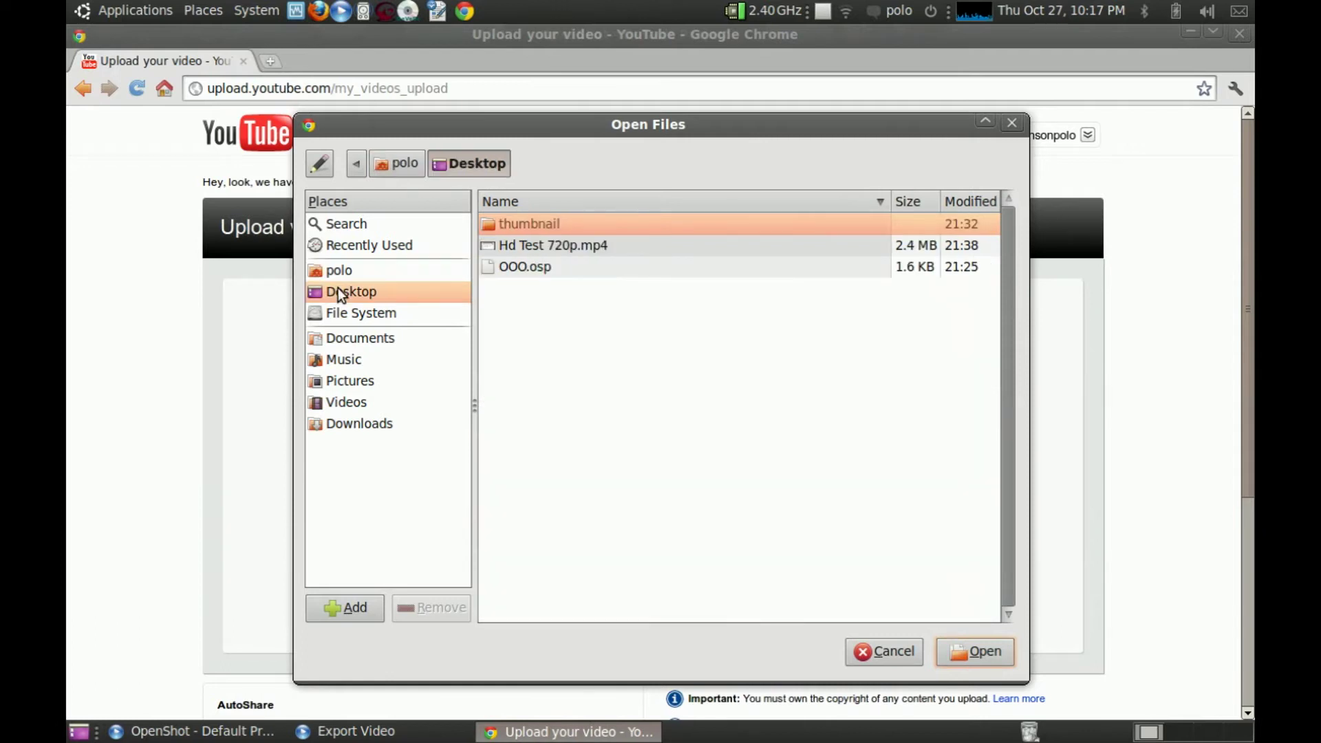
{"action": "double_click", "coordinate": [599, 246]}
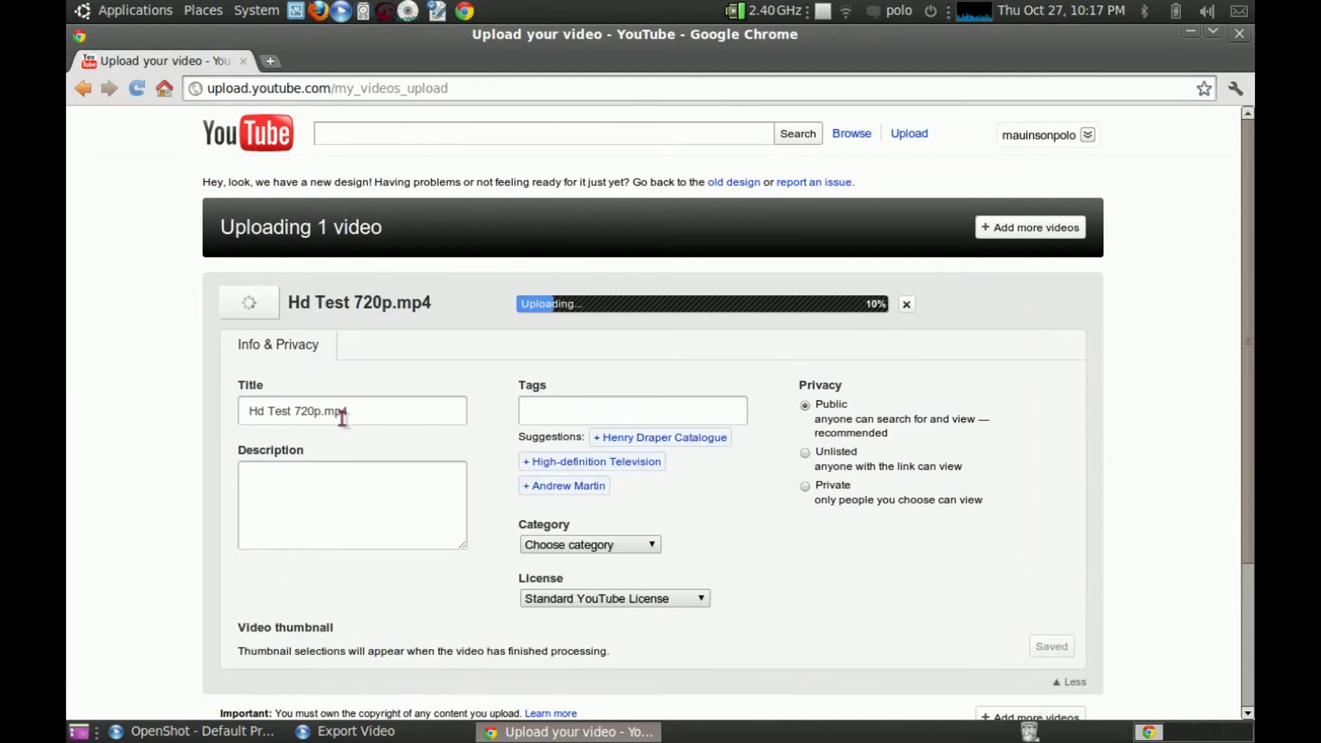
- Title the upload 'Hd Test 720p', set category Howto & Style, then open My Videos
{"action": "left_click", "coordinate": [383, 413]}
{"action": "key", "text": "BackSpace"}
{"action": "key", "text": "BackSpace"}
{"action": "key", "text": "BackSpace"}
{"action": "key", "text": "BackSpace"}
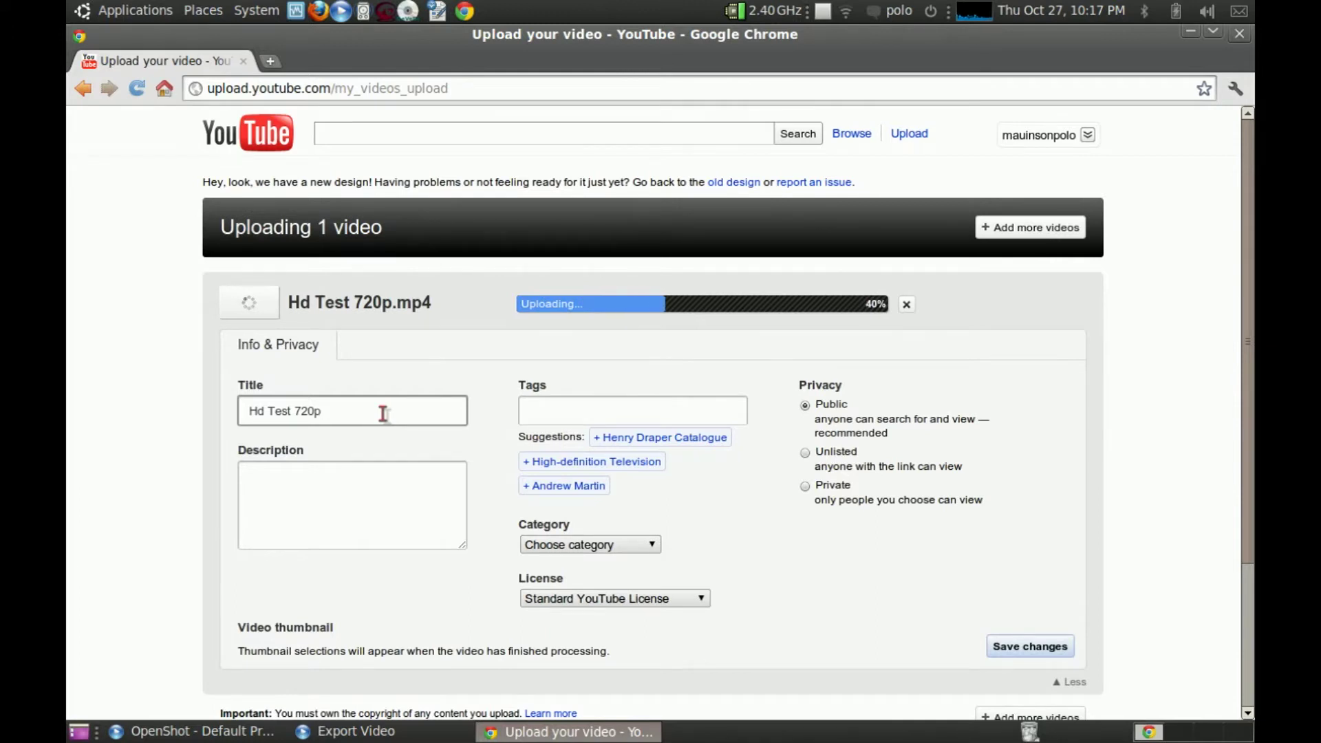
{"action": "key", "text": "Return"}
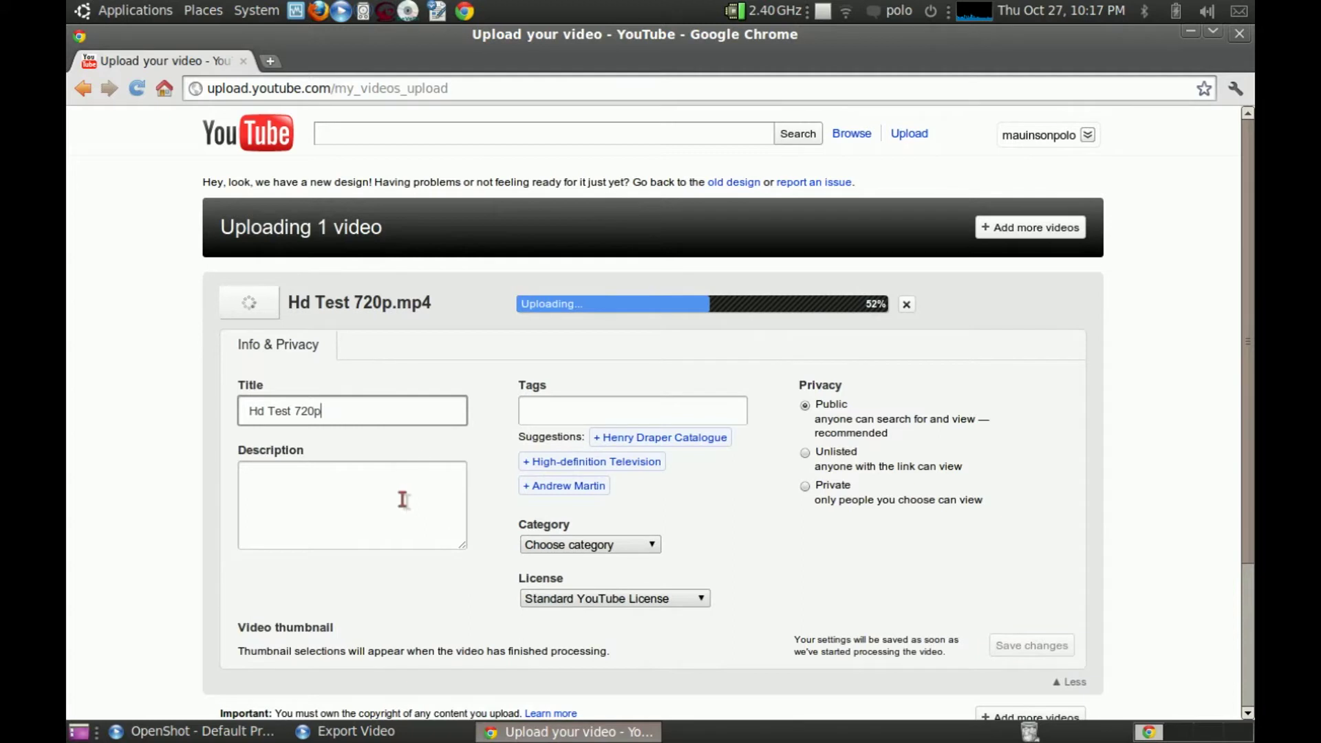
{"action": "left_click", "coordinate": [609, 544]}
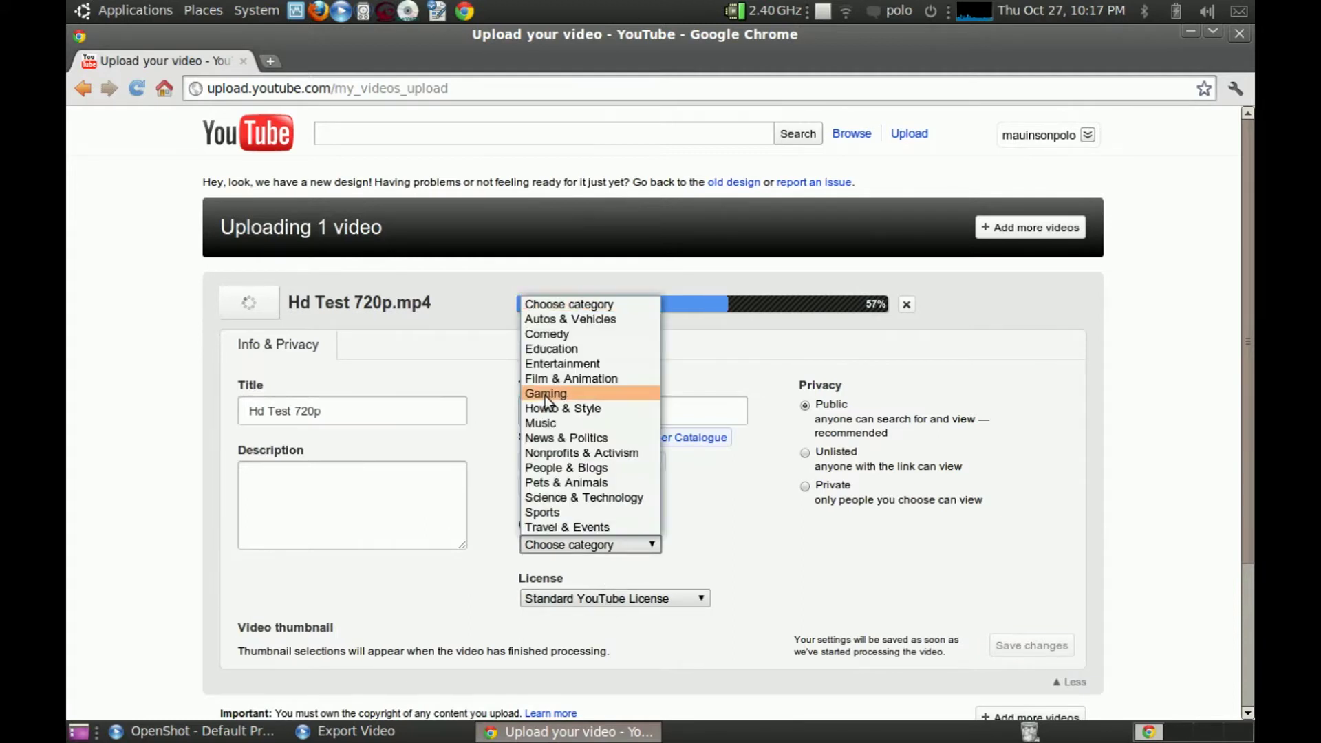
{"action": "left_click", "coordinate": [575, 411]}
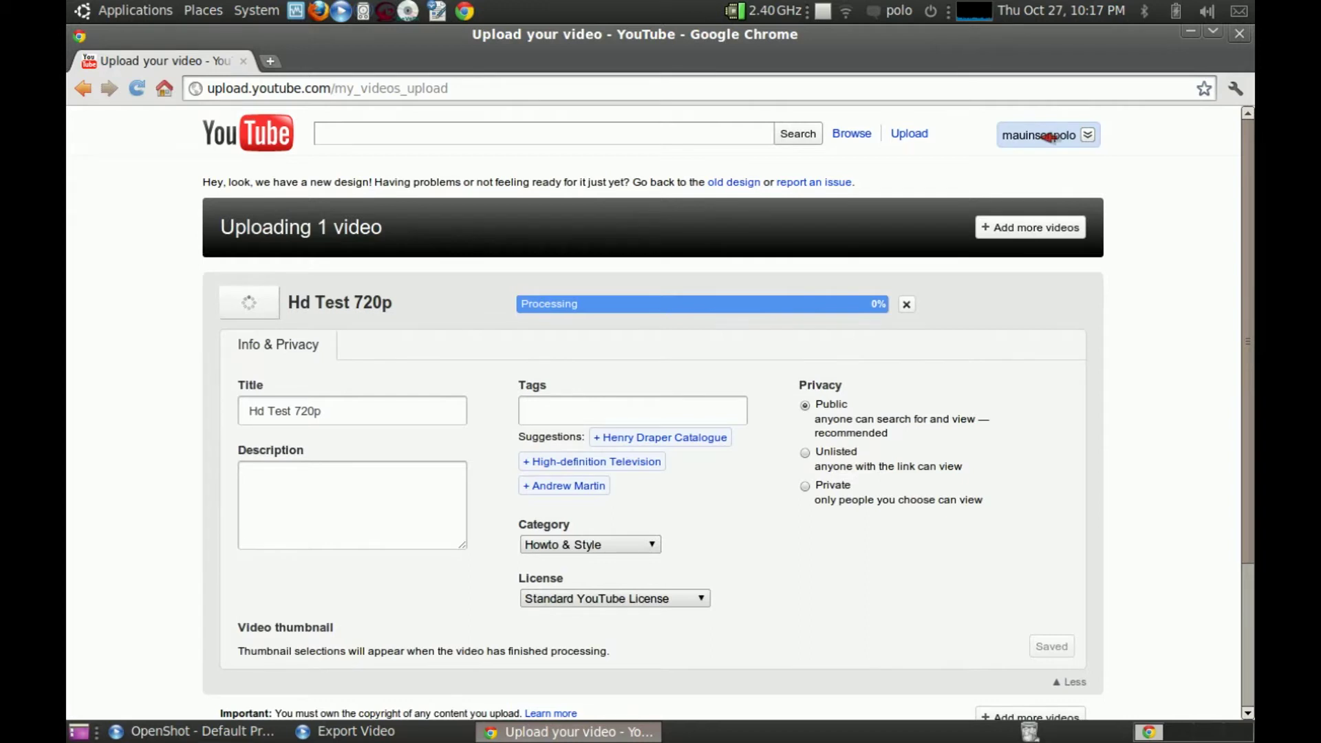
{"action": "left_click", "coordinate": [1048, 136]}
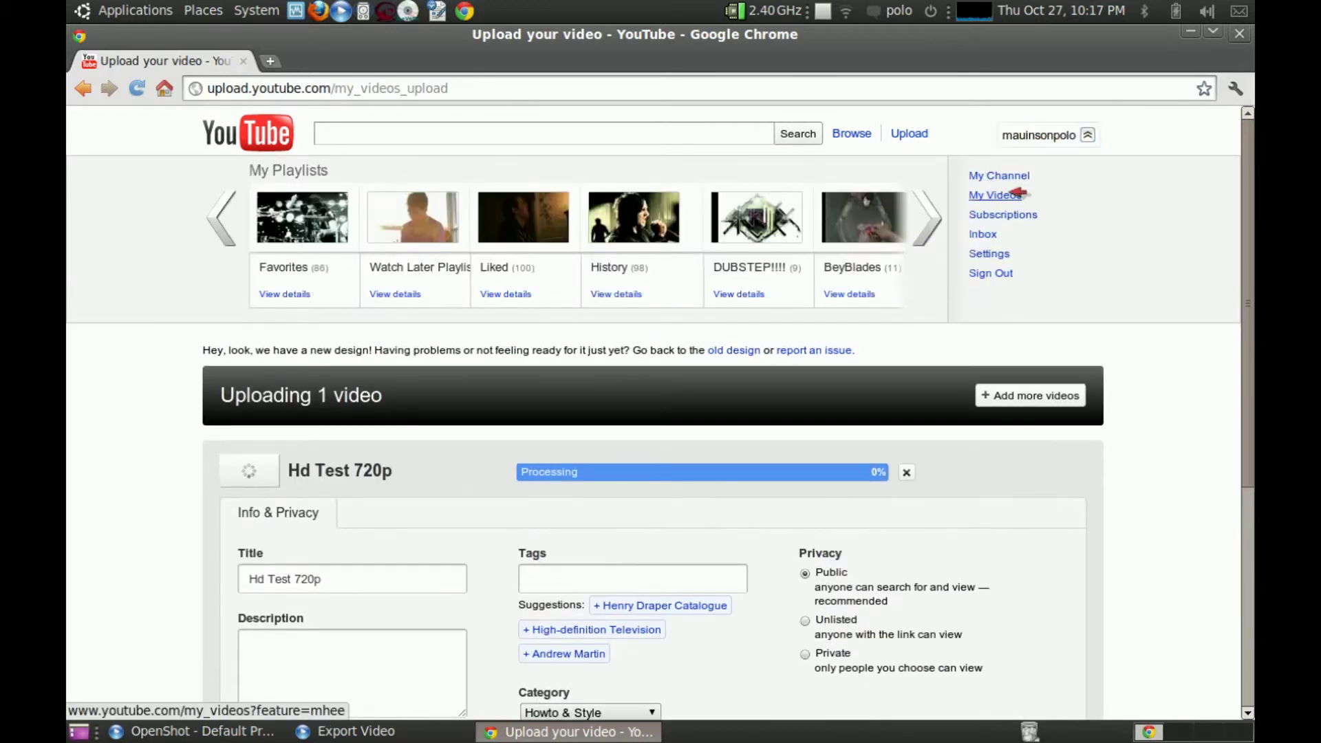
{"action": "left_click", "coordinate": [1013, 195]}
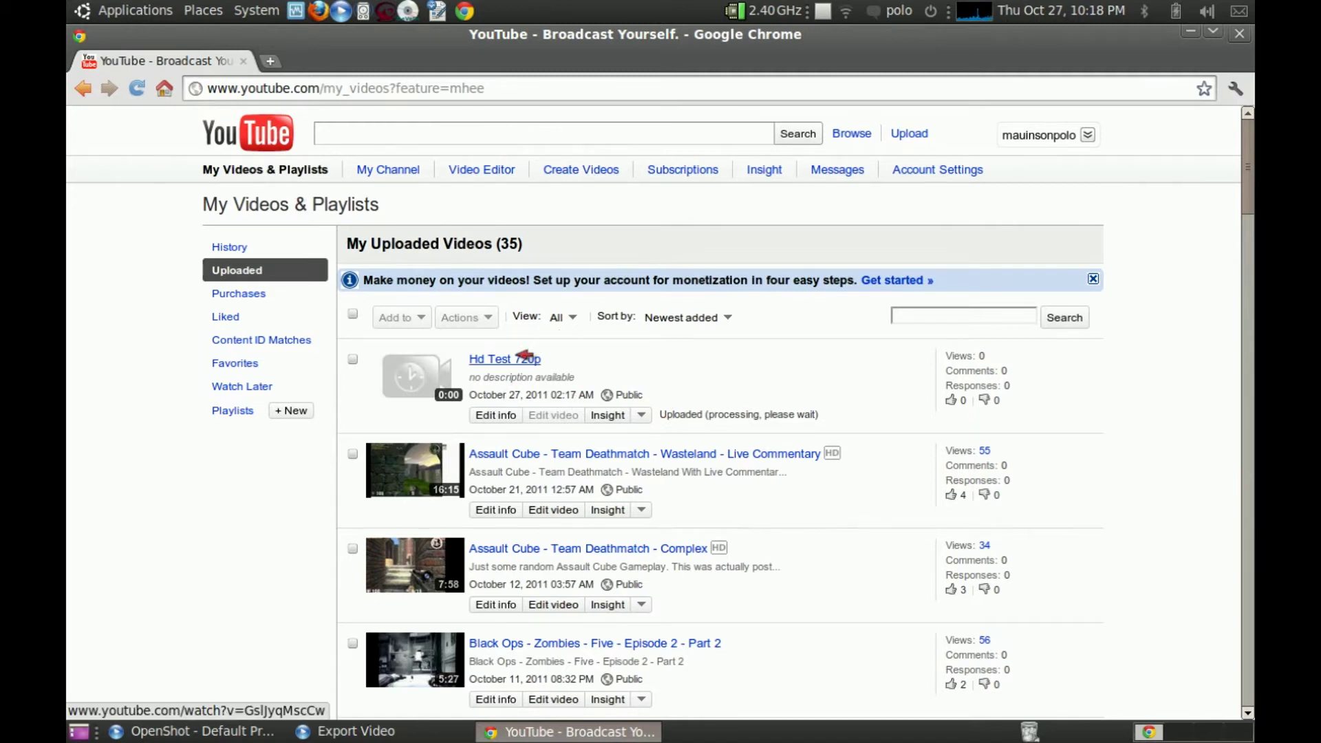
- Open the Hd Test 720p watch page, check available qualities, and reload for HD
{"action": "left_click", "coordinate": [523, 356]}
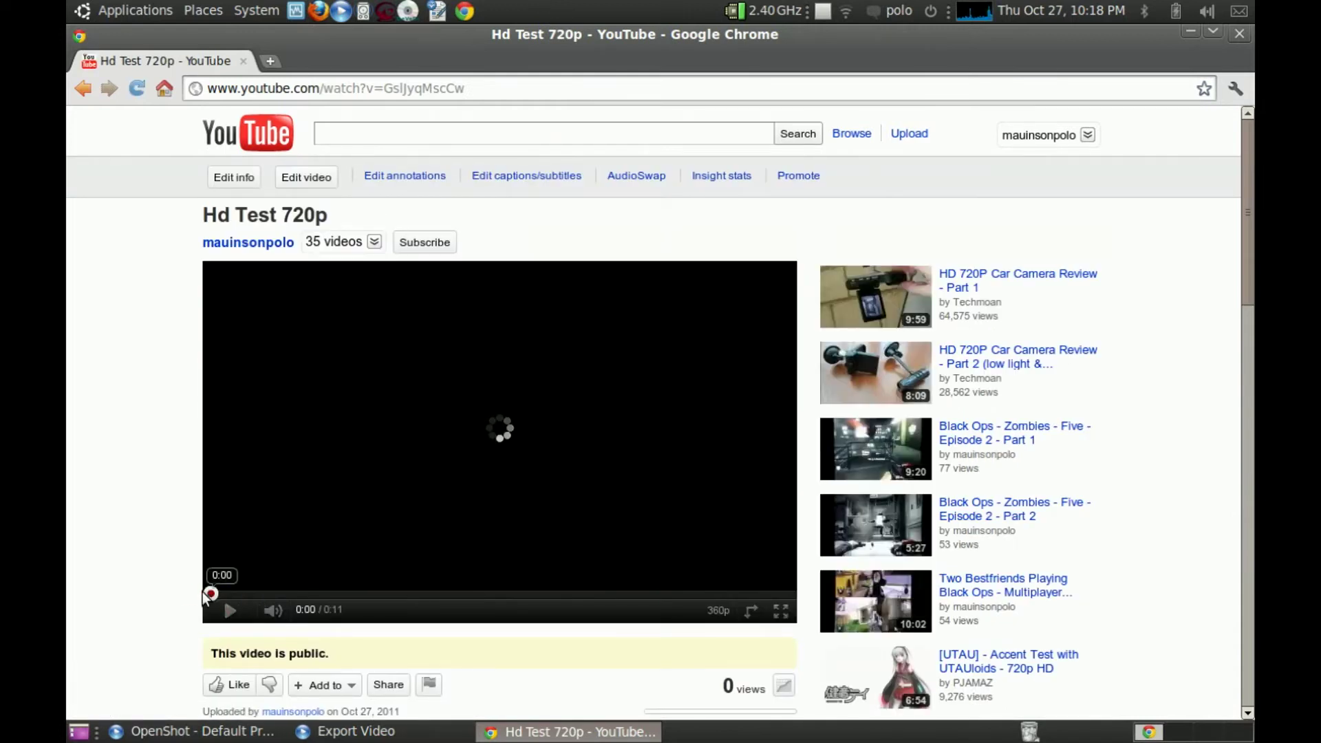
{"action": "left_click", "coordinate": [232, 610]}
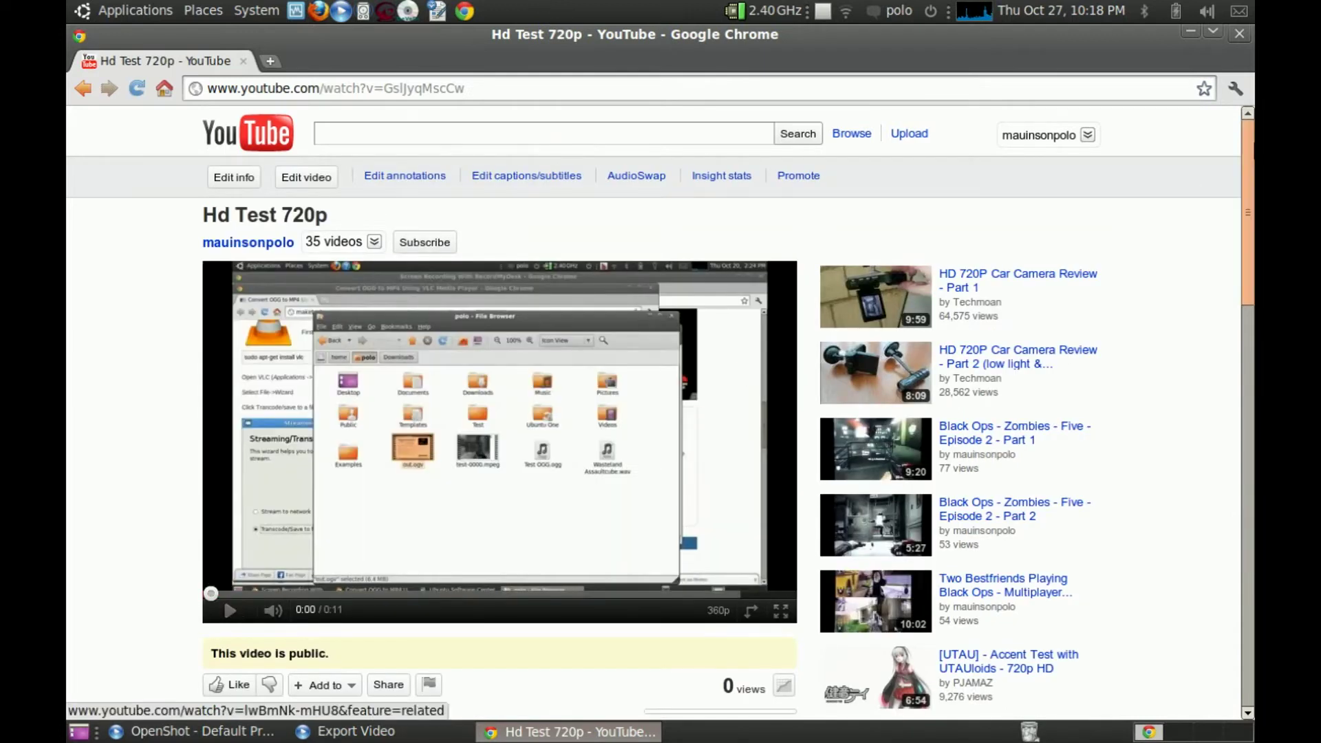
{"action": "scroll", "coordinate": [1235, 302], "scroll_direction": "down", "scroll_amount": 7}
{"action": "left_click_drag", "start_coordinate": [1235, 303], "coordinate": [1232, 126]}
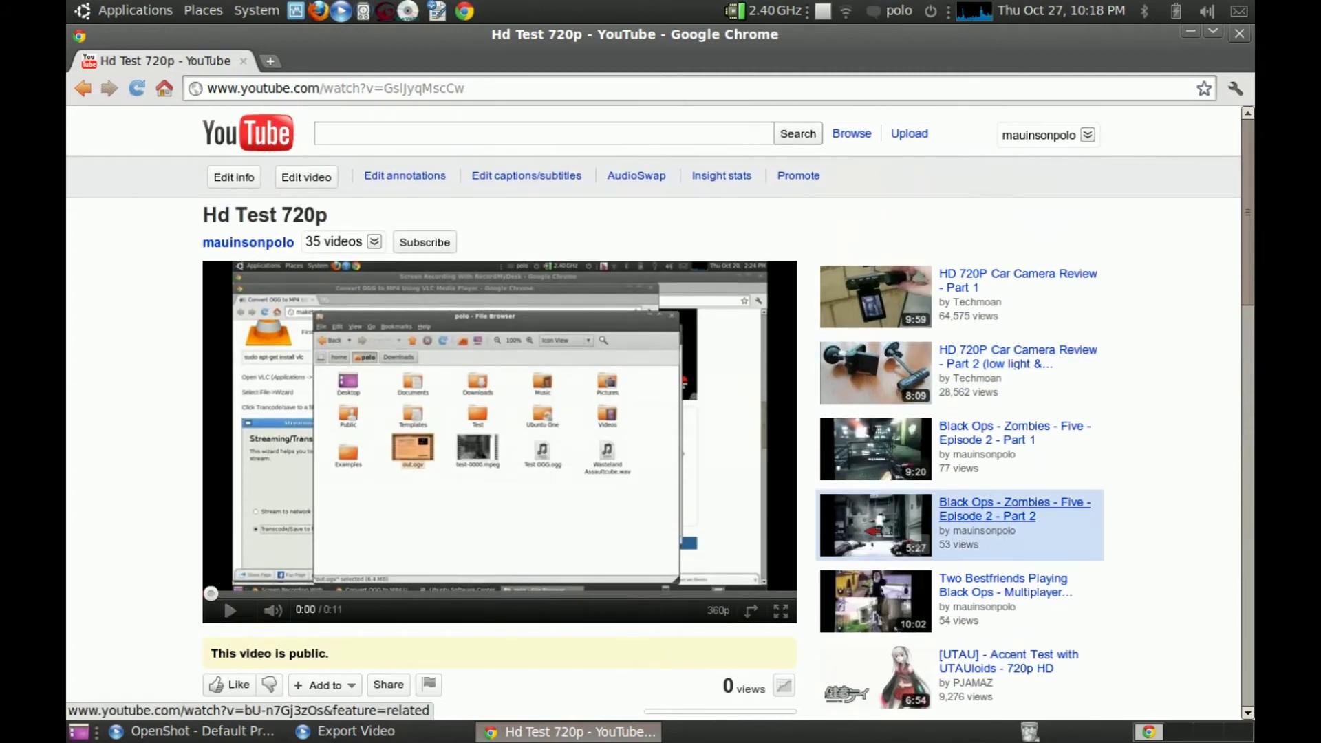
{"action": "left_click", "coordinate": [719, 606]}
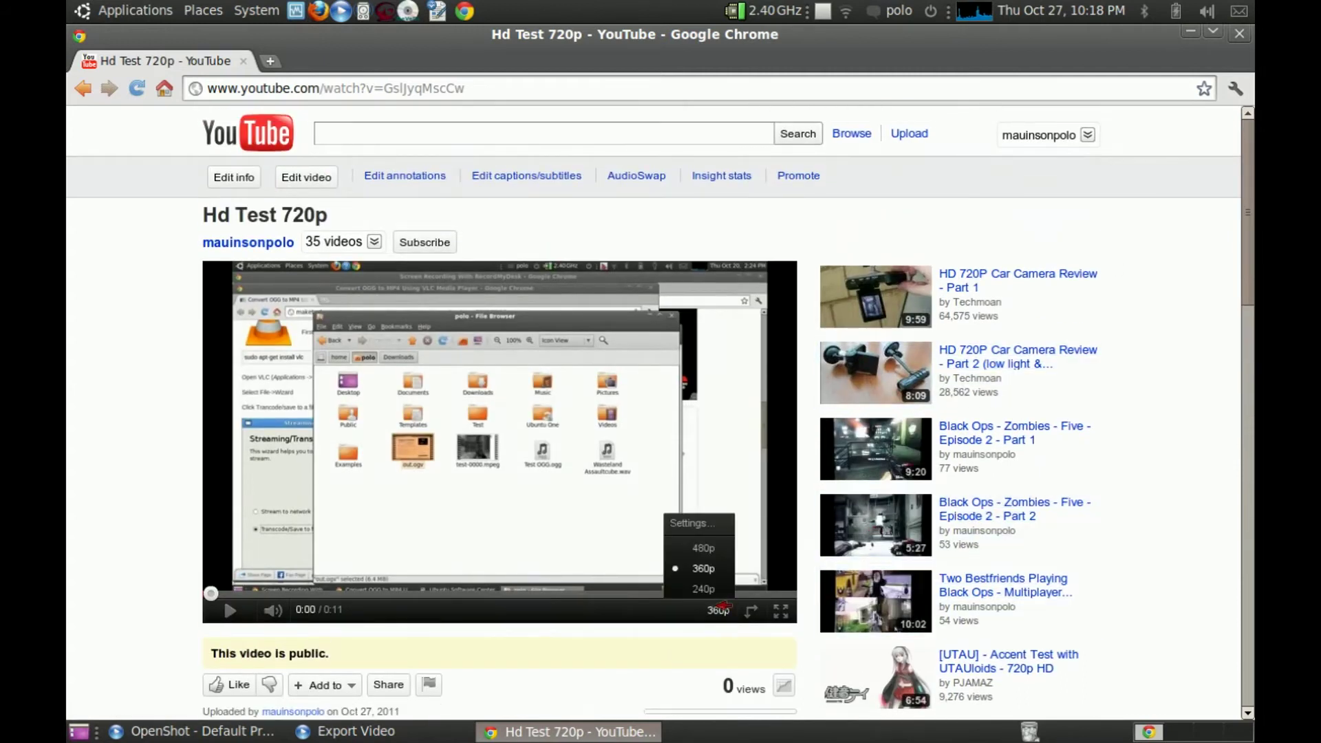
{"action": "left_click", "coordinate": [721, 608]}
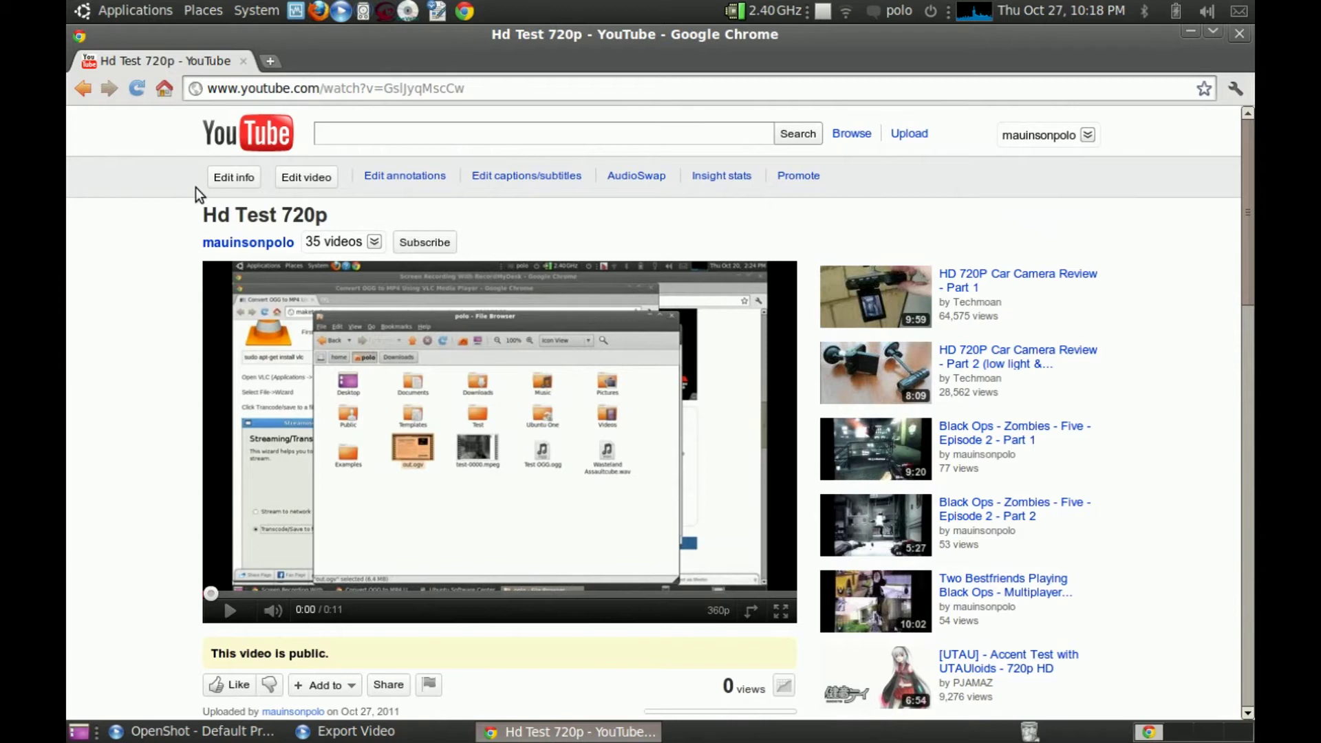
{"action": "left_click", "coordinate": [718, 611]}
{"action": "left_click", "coordinate": [130, 94]}
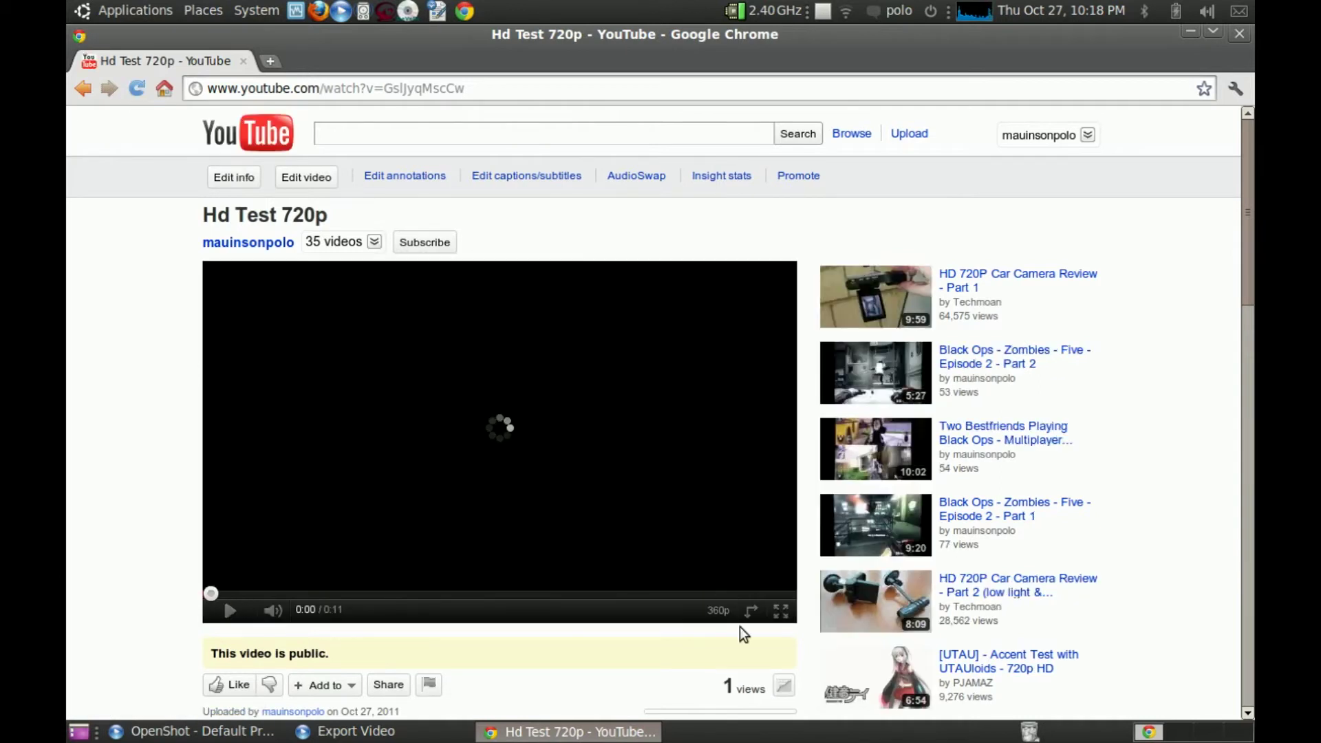
- Switch playback to 720p, play the video, and pause at 0:05
{"action": "left_click", "coordinate": [732, 610]}
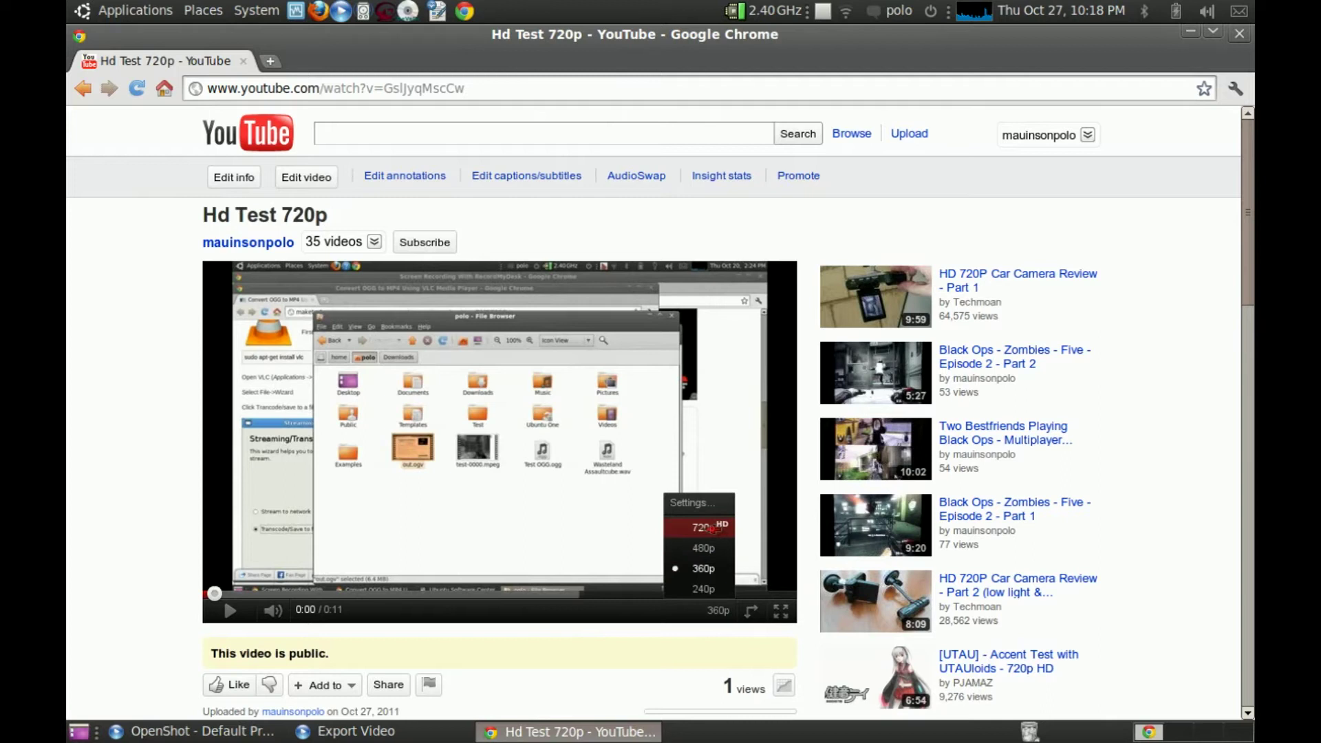
{"action": "left_click", "coordinate": [711, 529]}
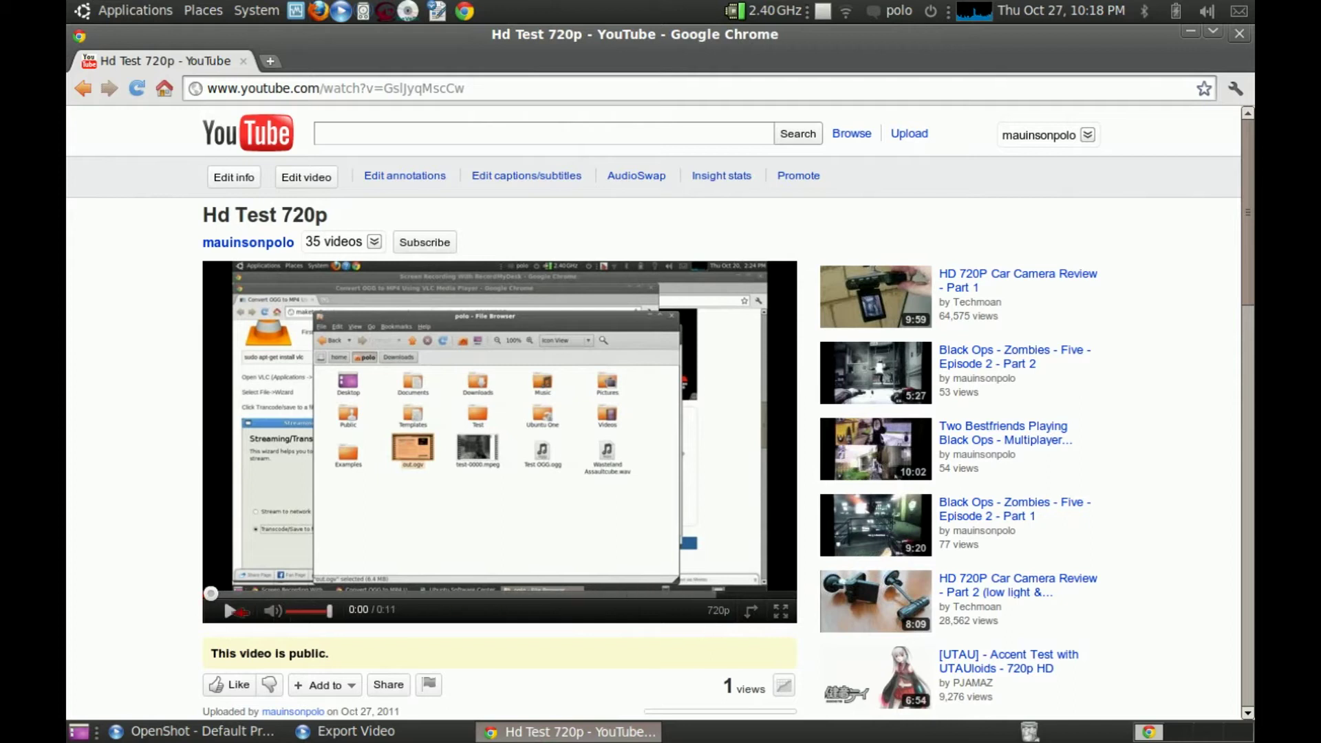
{"action": "left_click", "coordinate": [232, 611]}
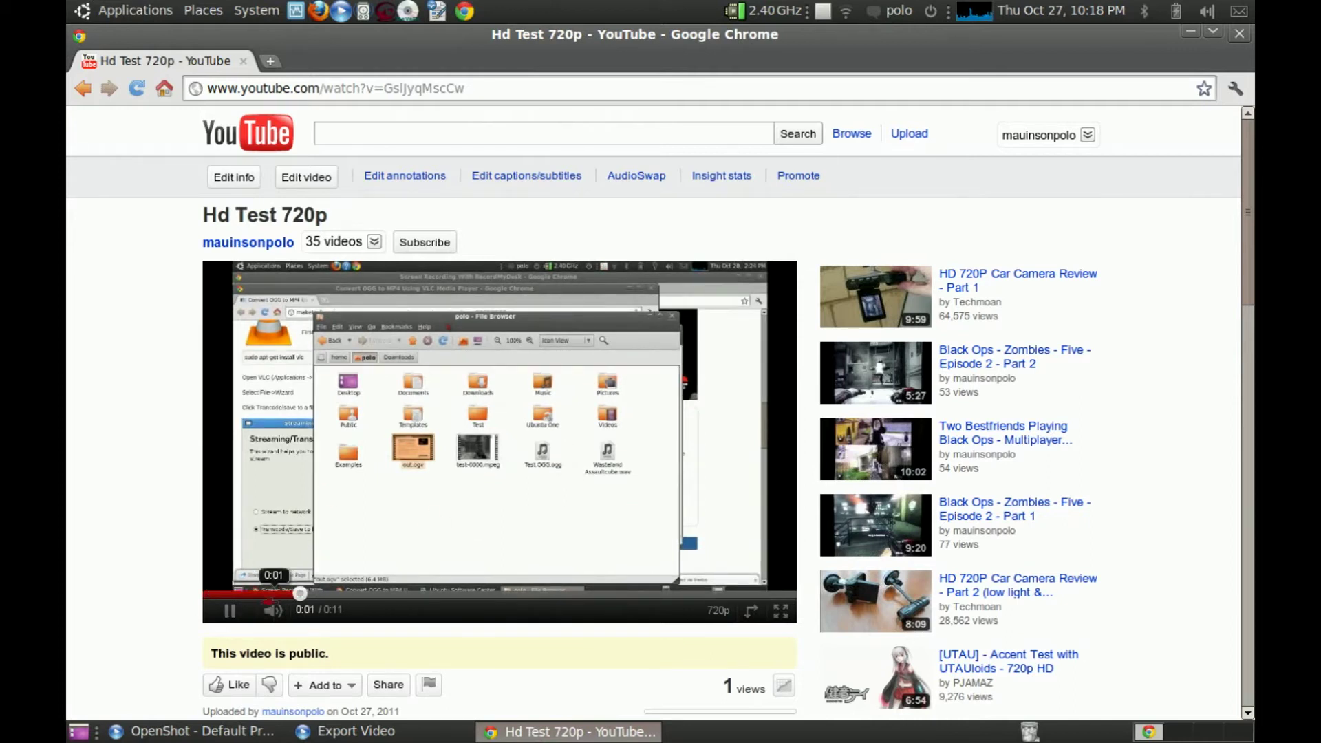
{"action": "left_click", "coordinate": [233, 612]}
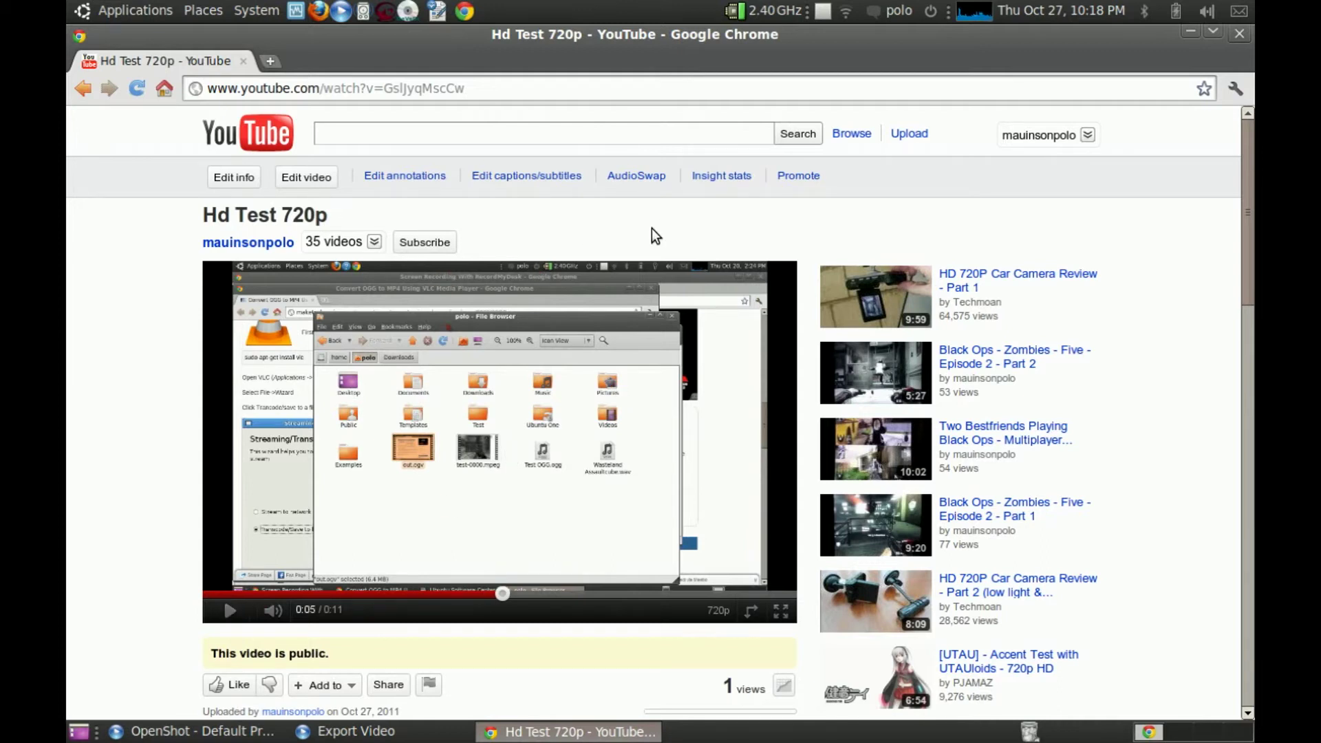
- Delete Hd Test 720p from My Videos, leaving 34 uploads, and return to OpenShot's export dialog
{"action": "left_click", "coordinate": [1047, 134]}
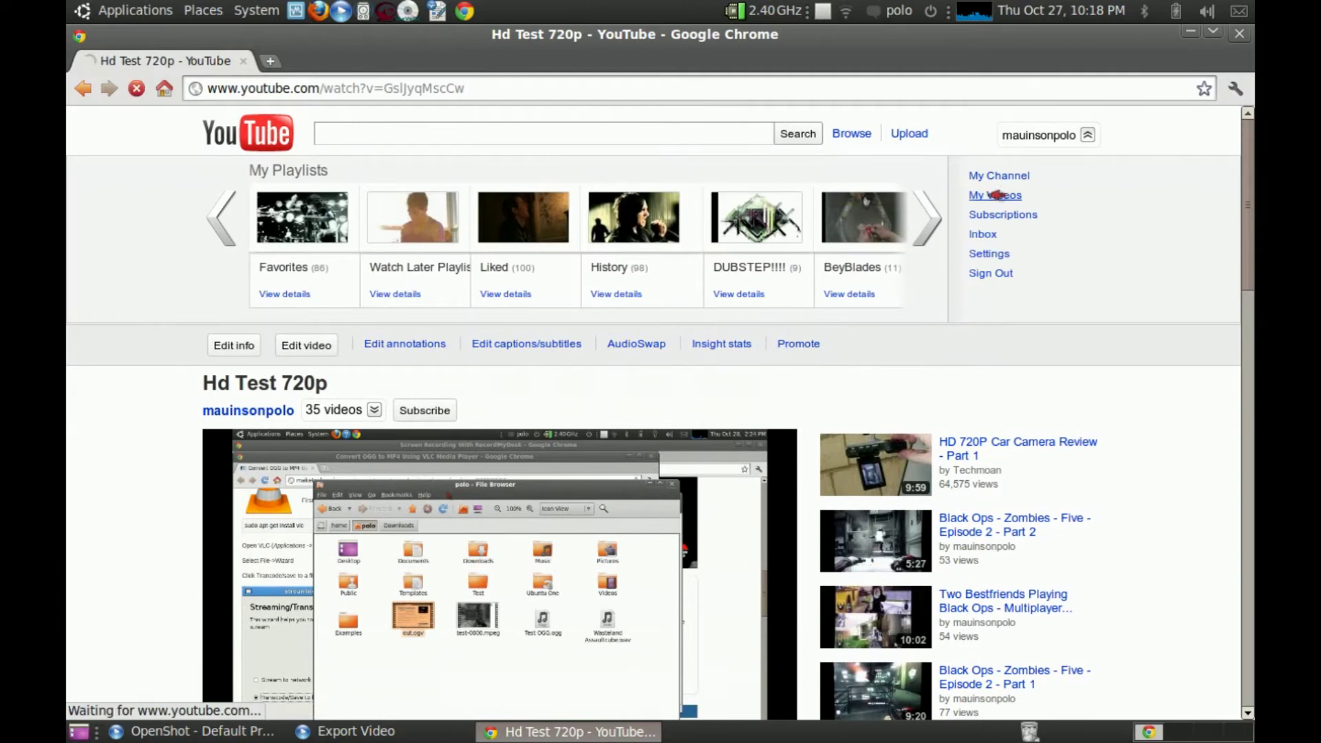
{"action": "left_click", "coordinate": [995, 194]}
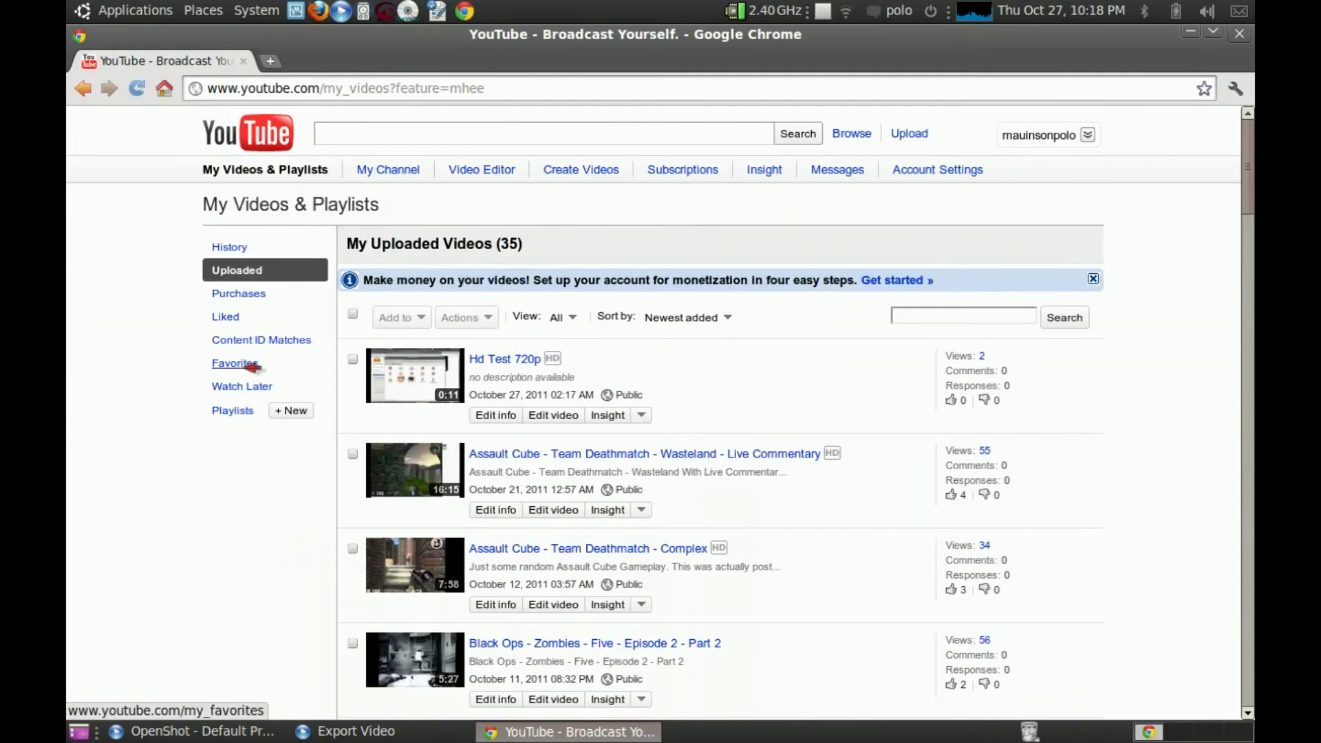
{"action": "left_click", "coordinate": [352, 358]}
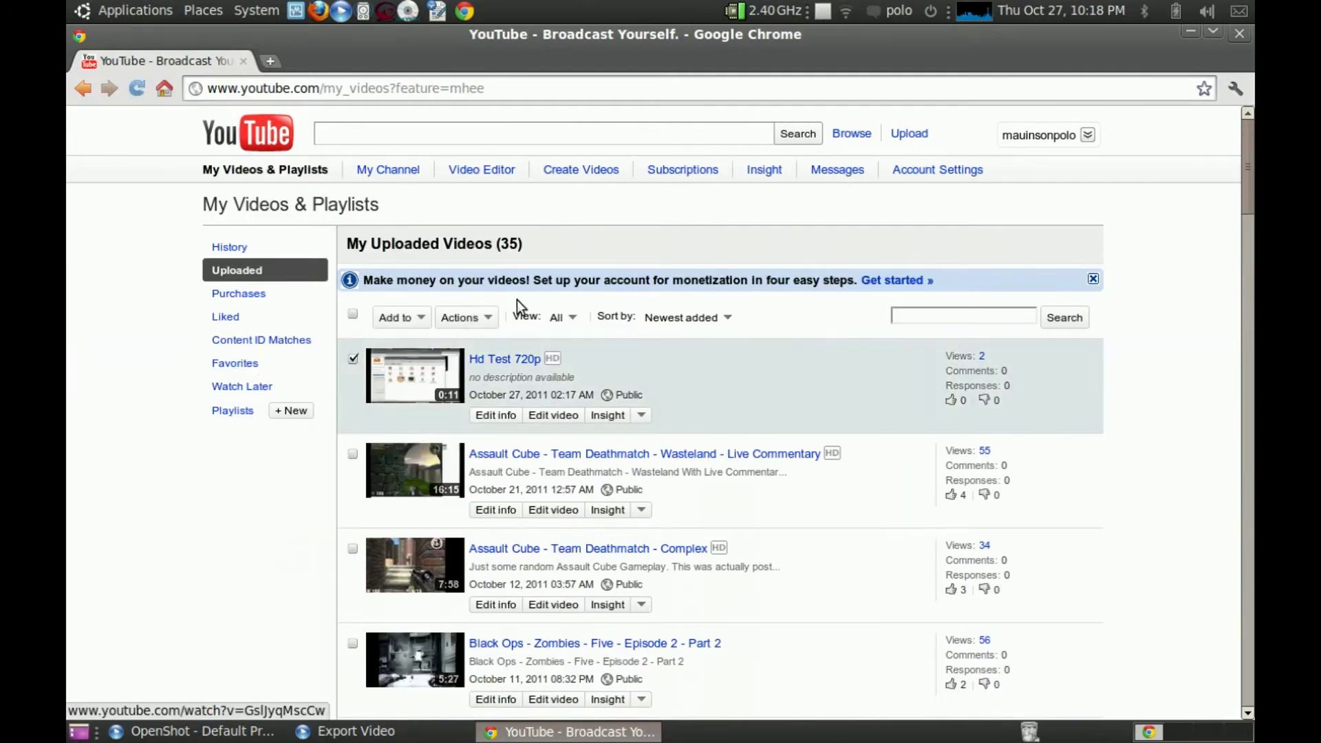
{"action": "left_click", "coordinate": [467, 317]}
{"action": "left_click", "coordinate": [494, 344]}
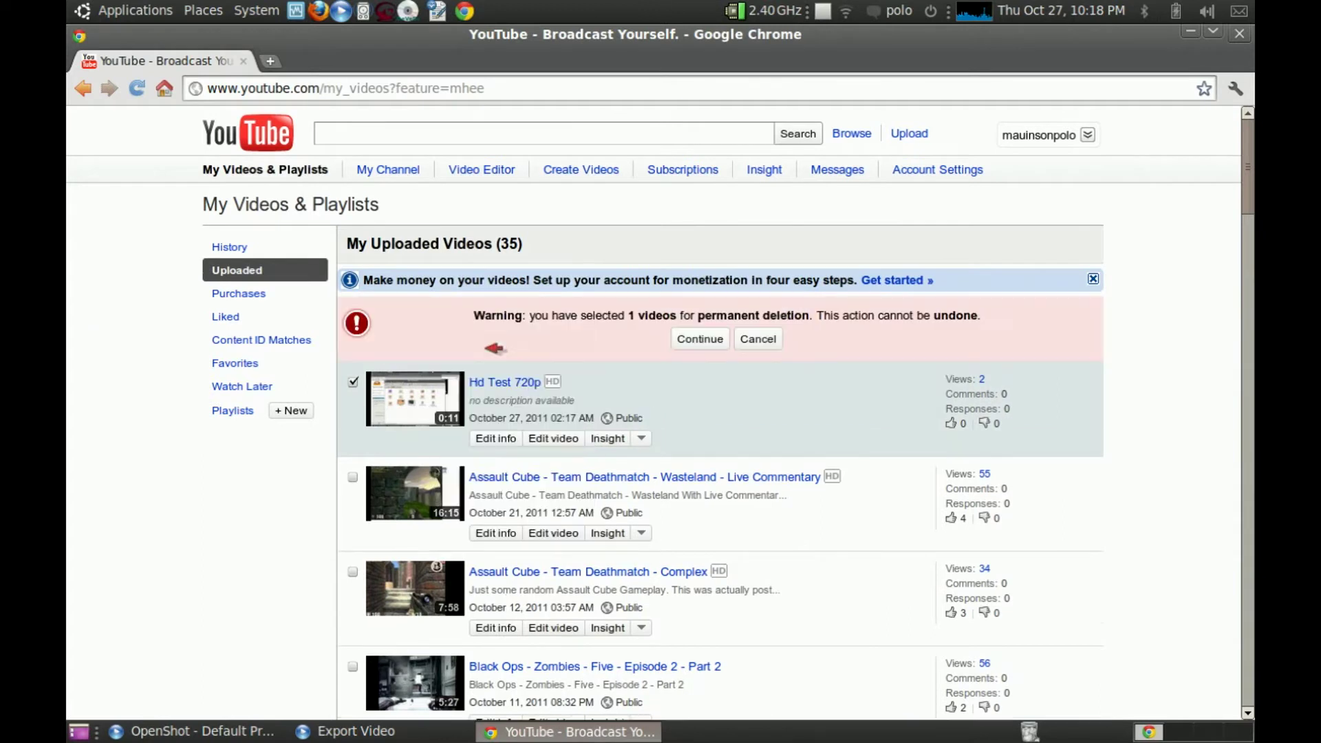
{"action": "left_click", "coordinate": [699, 339]}
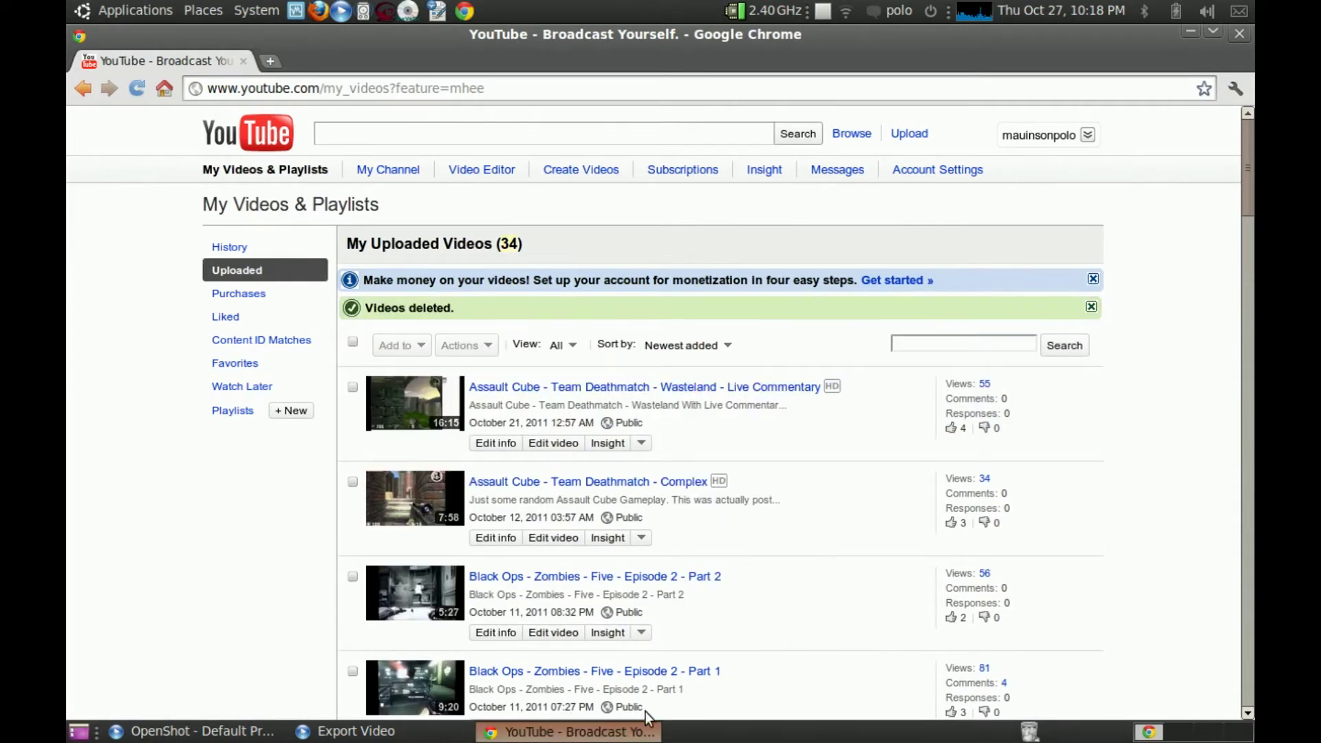
{"action": "left_click", "coordinate": [348, 731]}
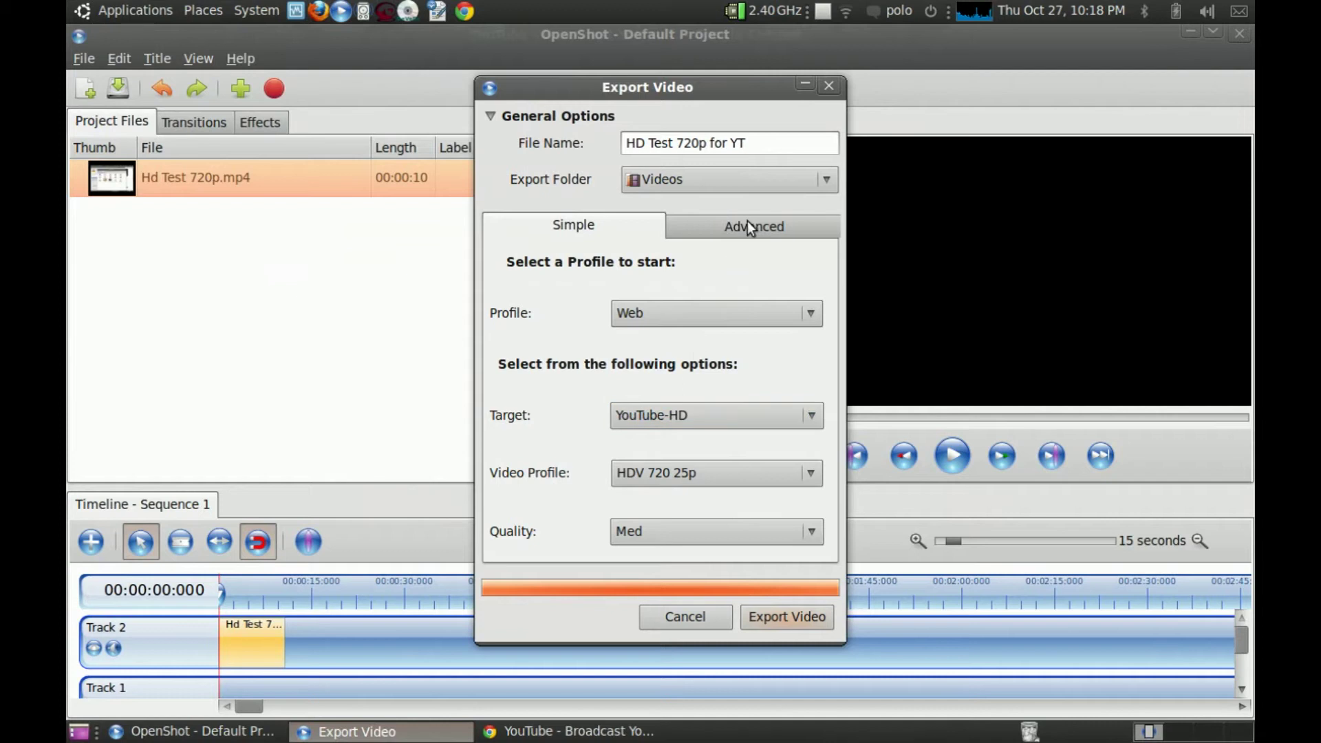
- Rename the export to 'HD Test 1080p for YT'
{"action": "left_click", "coordinate": [693, 144]}
{"action": "key", "text": "BackSpace"}
{"action": "key", "text": "BackSpace"}
{"action": "type", "text": "108"}
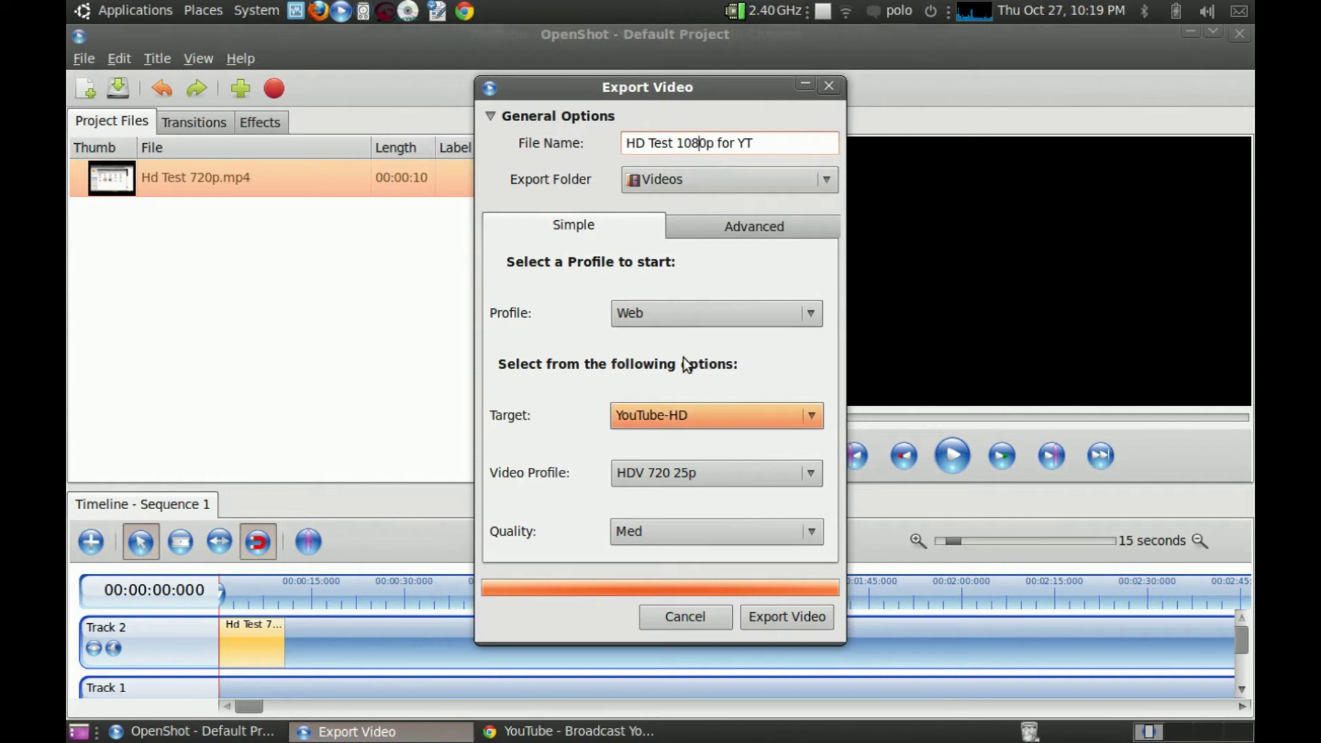
- Choose the HDV 1080 25p profile in the Advanced settings and start the export
{"action": "left_click", "coordinate": [734, 230]}
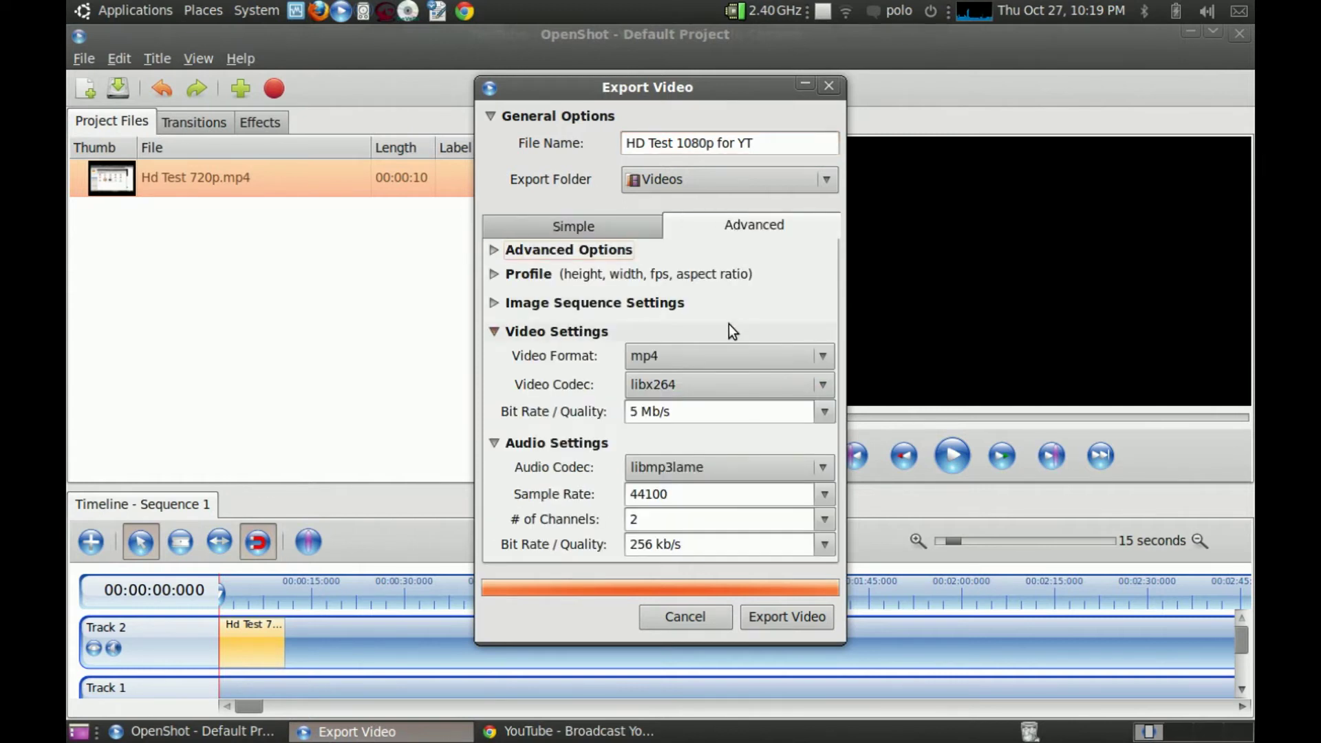
{"action": "left_click", "coordinate": [498, 276]}
{"action": "left_click", "coordinate": [753, 247]}
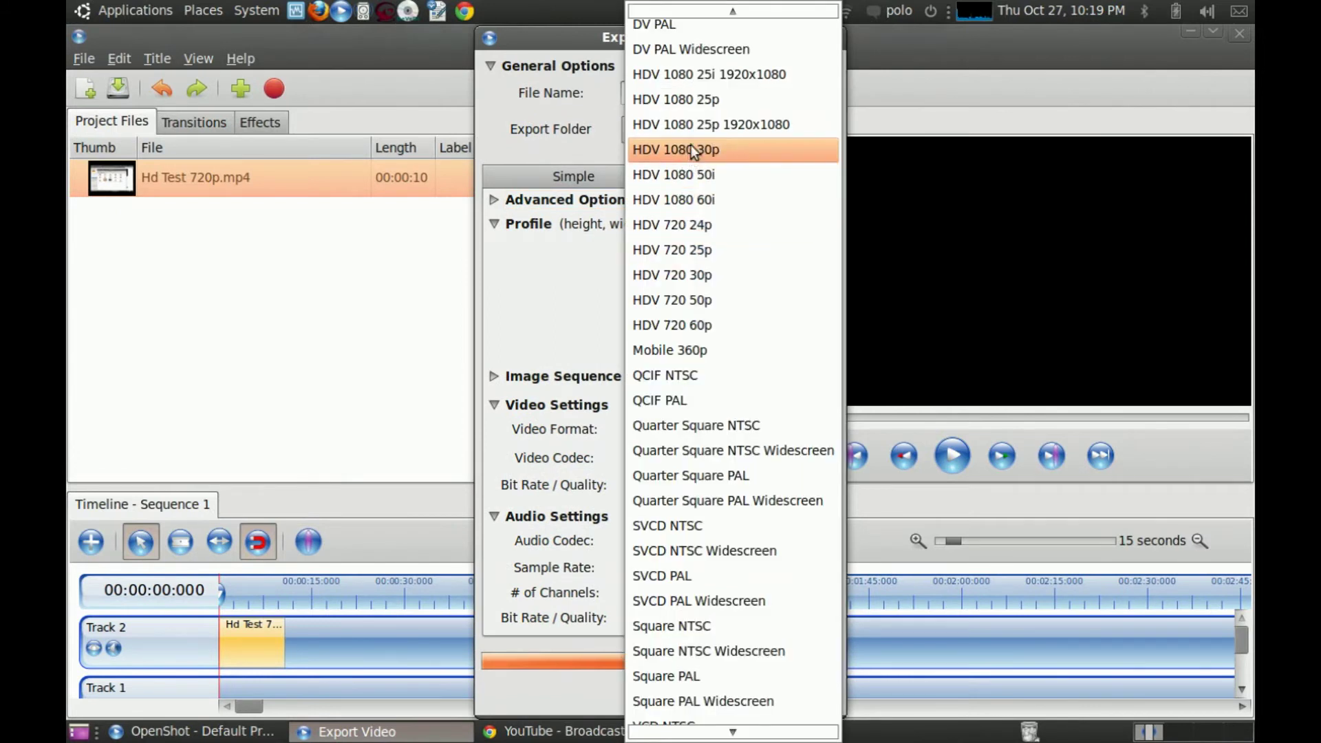
{"action": "left_click", "coordinate": [686, 105]}
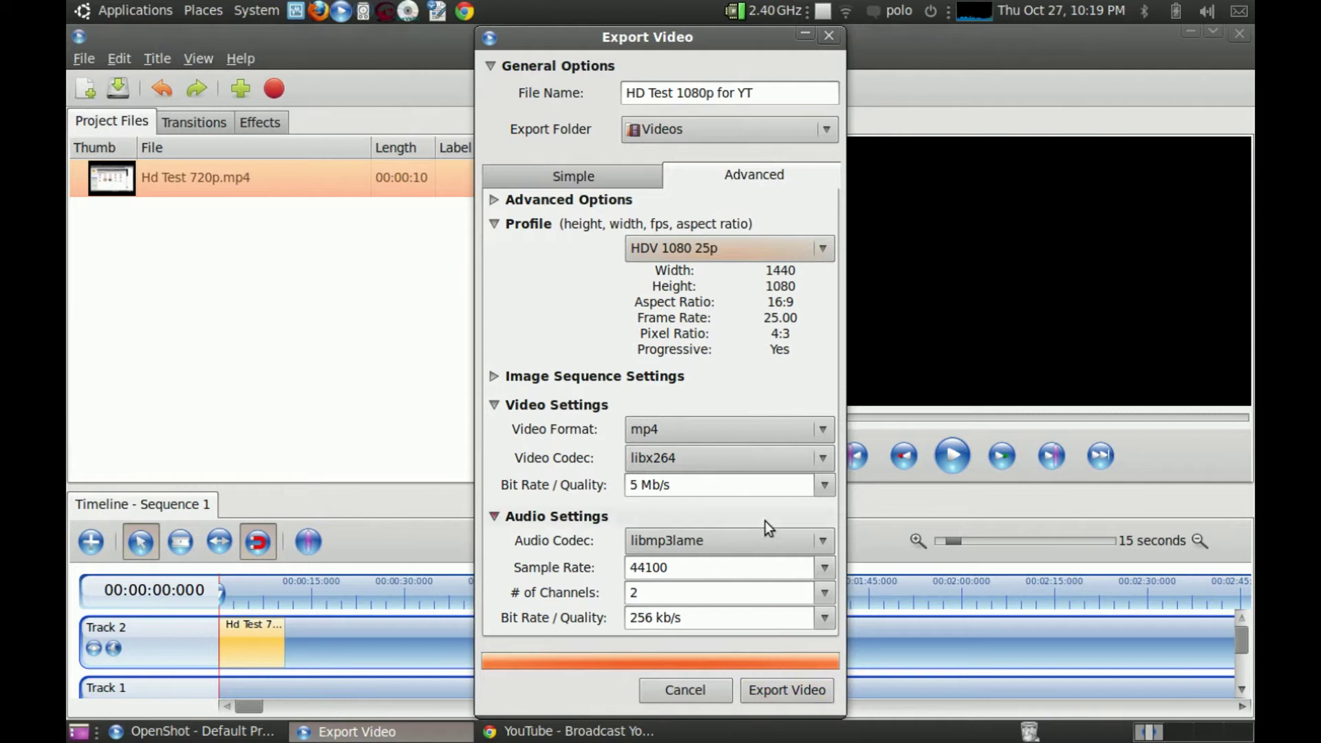
{"action": "left_click", "coordinate": [795, 685]}
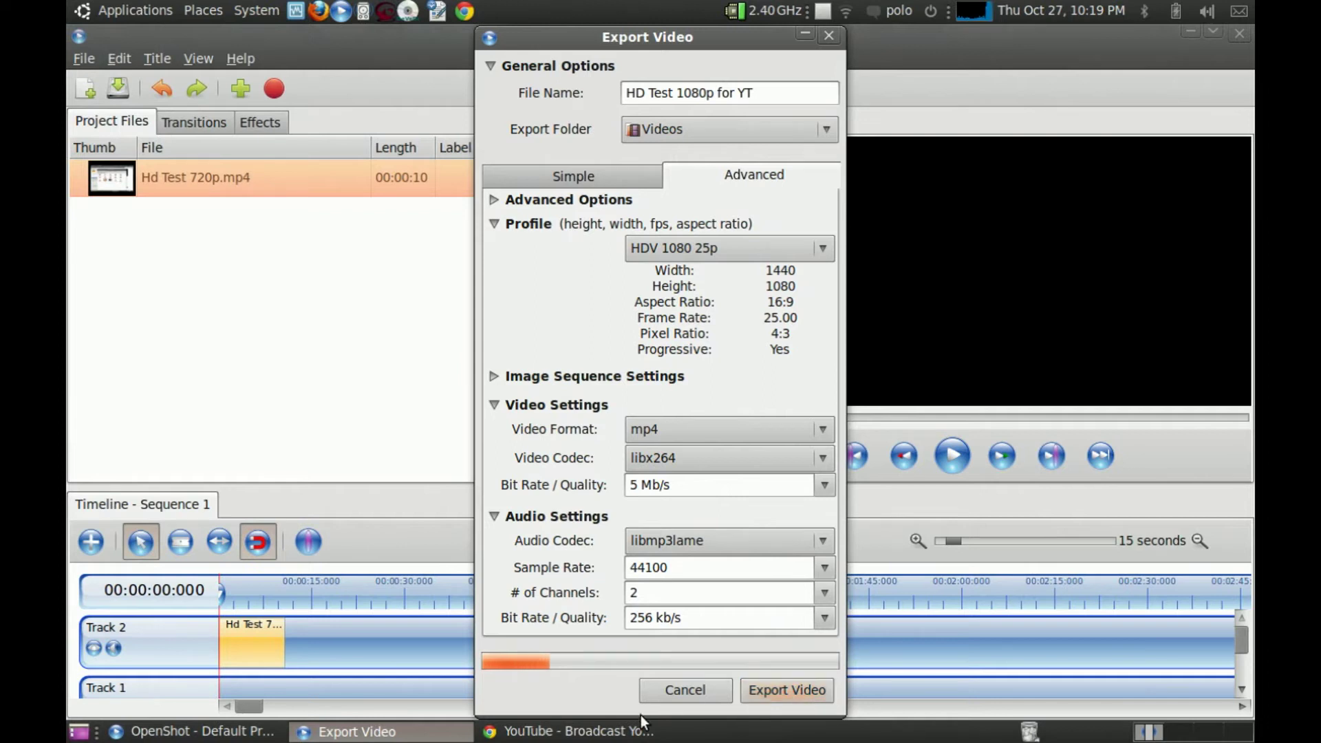
- Go to YouTube's upload page while confirming the 1080p export finished in OpenShot
{"action": "left_click", "coordinate": [606, 732]}
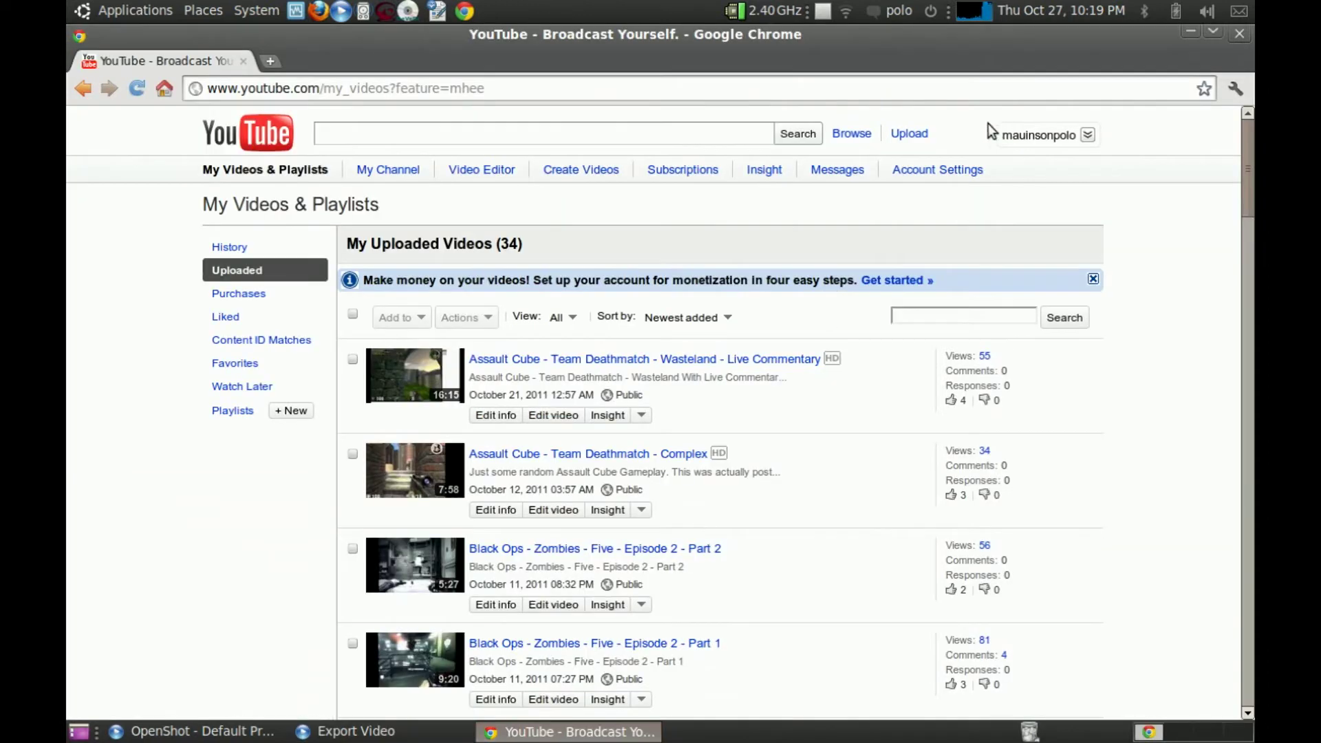
{"action": "left_click", "coordinate": [925, 133]}
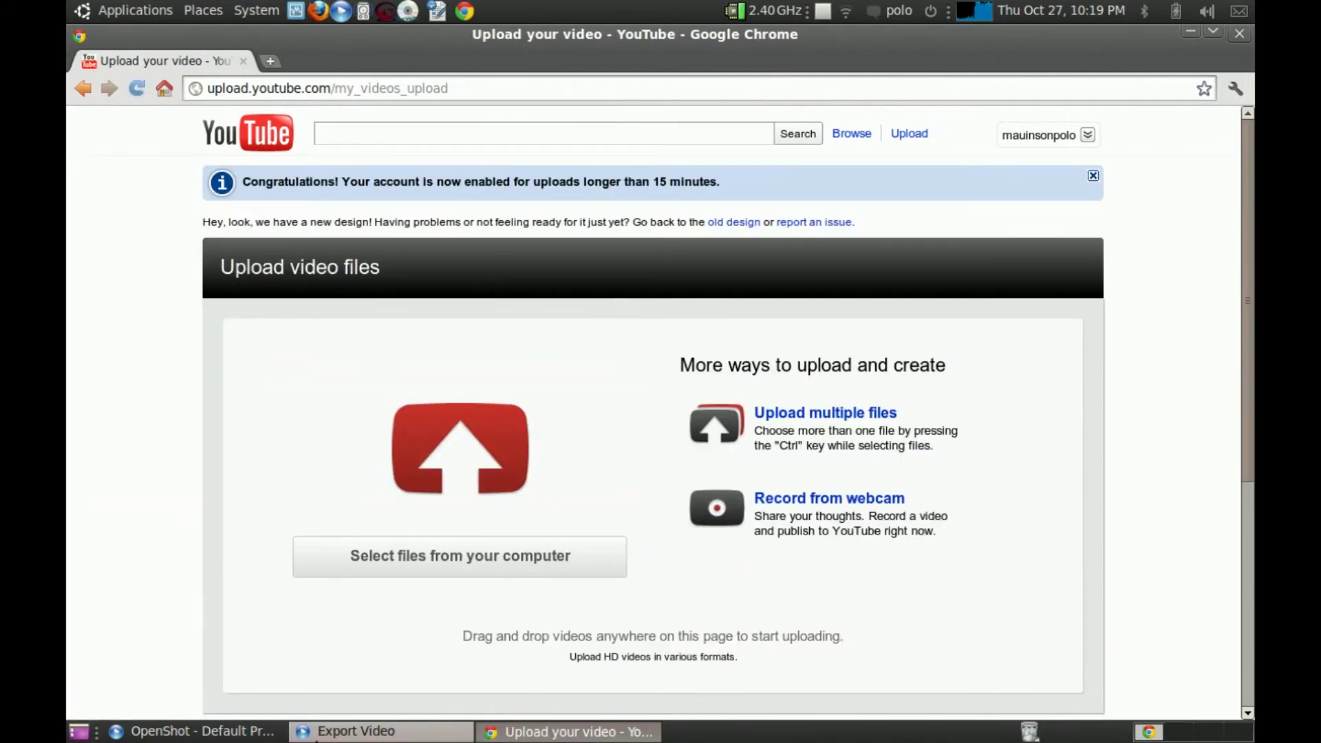
{"action": "left_click", "coordinate": [316, 733]}
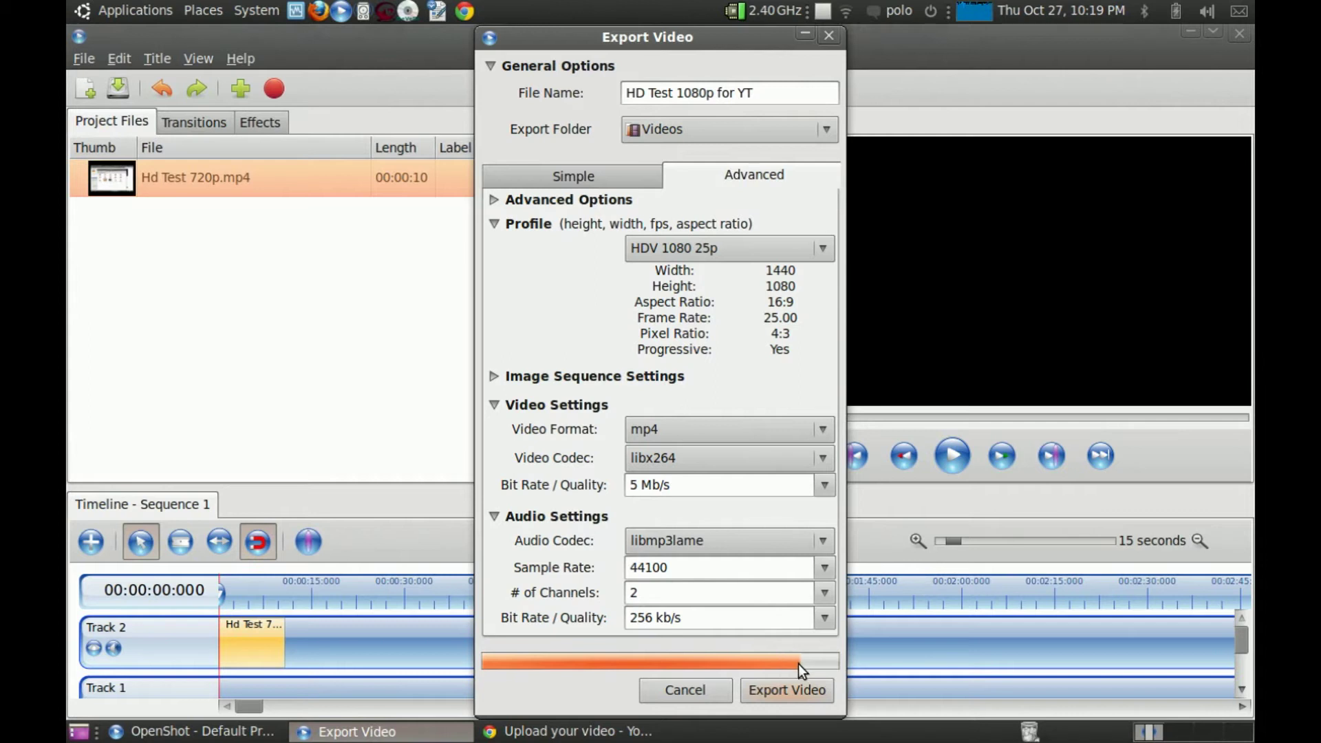
{"action": "left_click", "coordinate": [617, 733]}
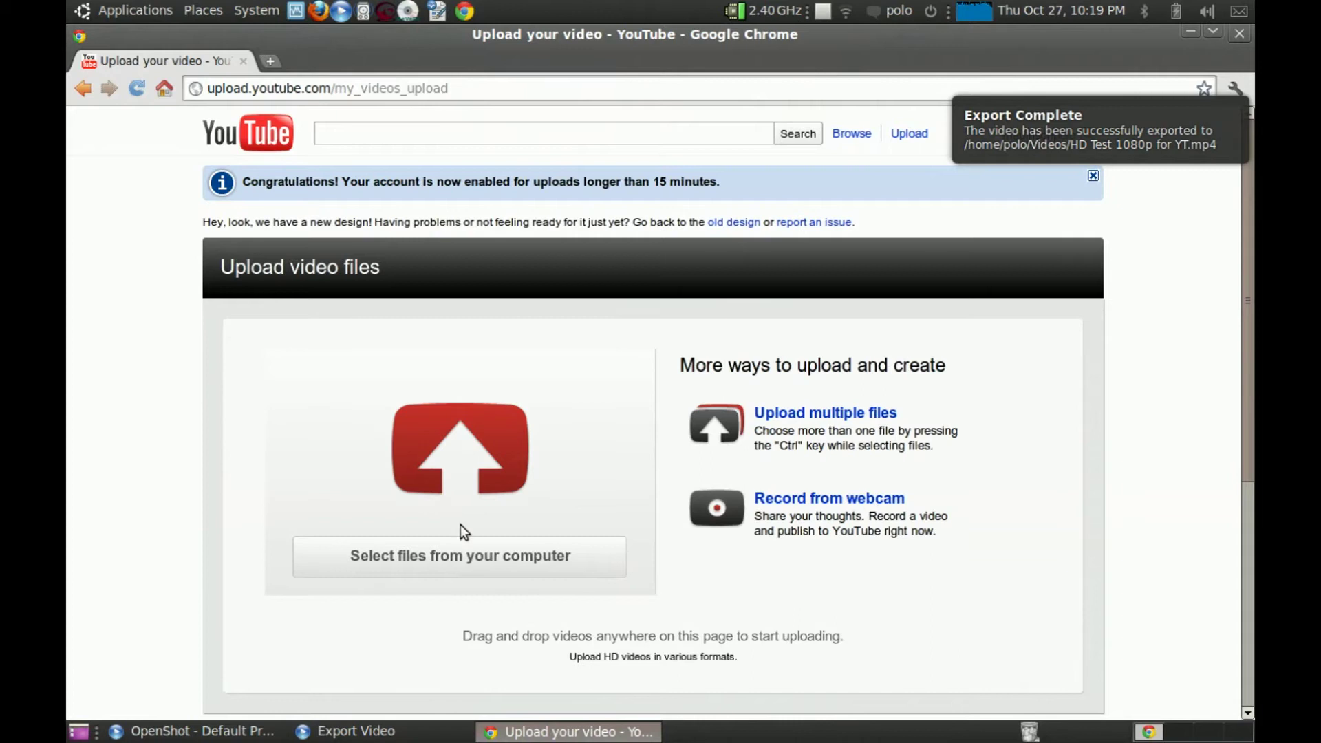
- Open YouTube's upload file chooser and browse the home and Desktop folders
{"action": "left_click", "coordinate": [464, 549]}
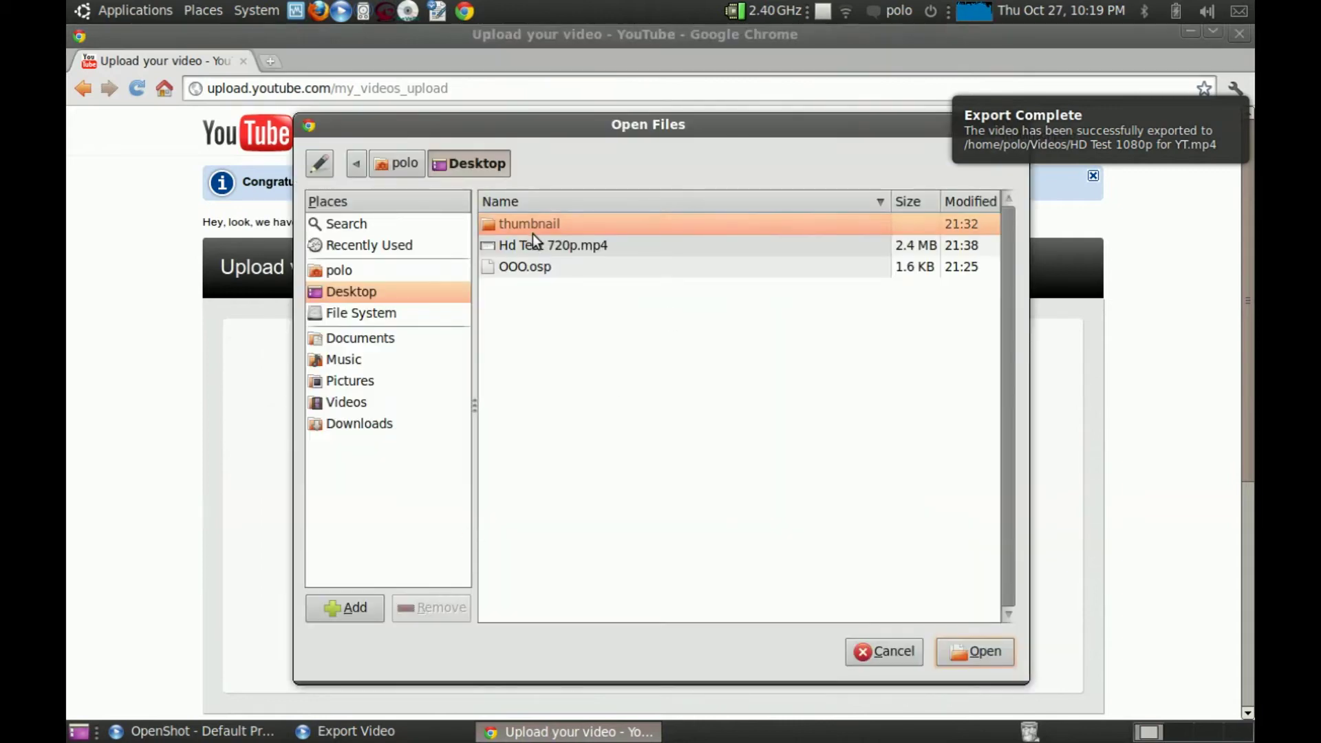
{"action": "left_click", "coordinate": [333, 275]}
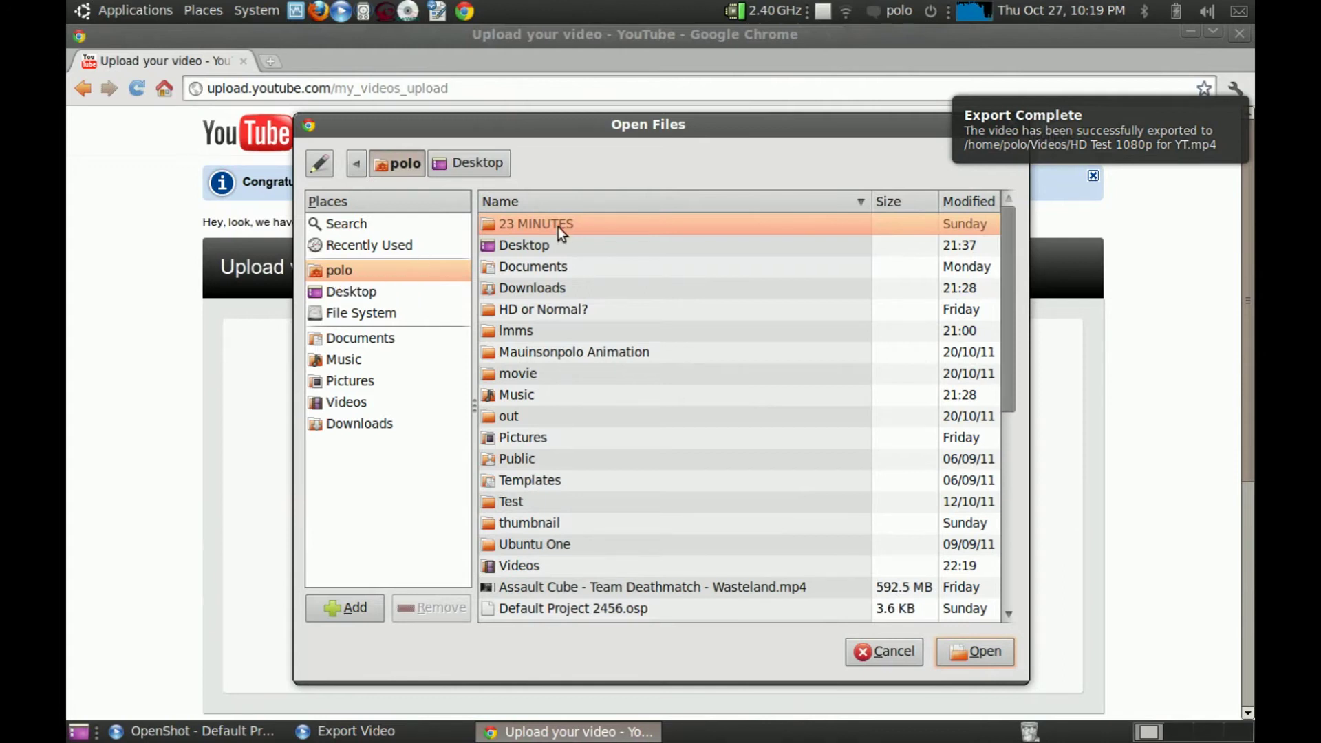
{"action": "left_click_drag", "start_coordinate": [1008, 374], "coordinate": [1005, 595]}
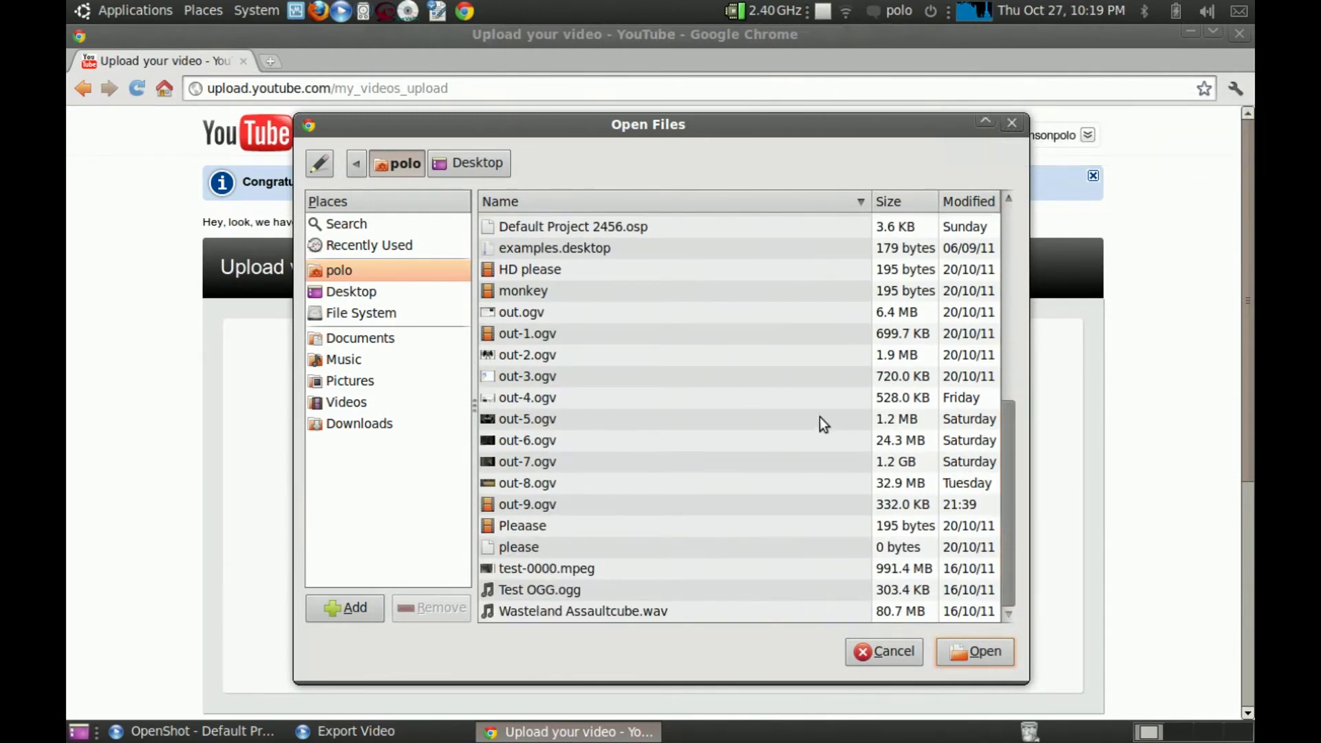
{"action": "left_click_drag", "start_coordinate": [1005, 476], "coordinate": [1009, 234]}
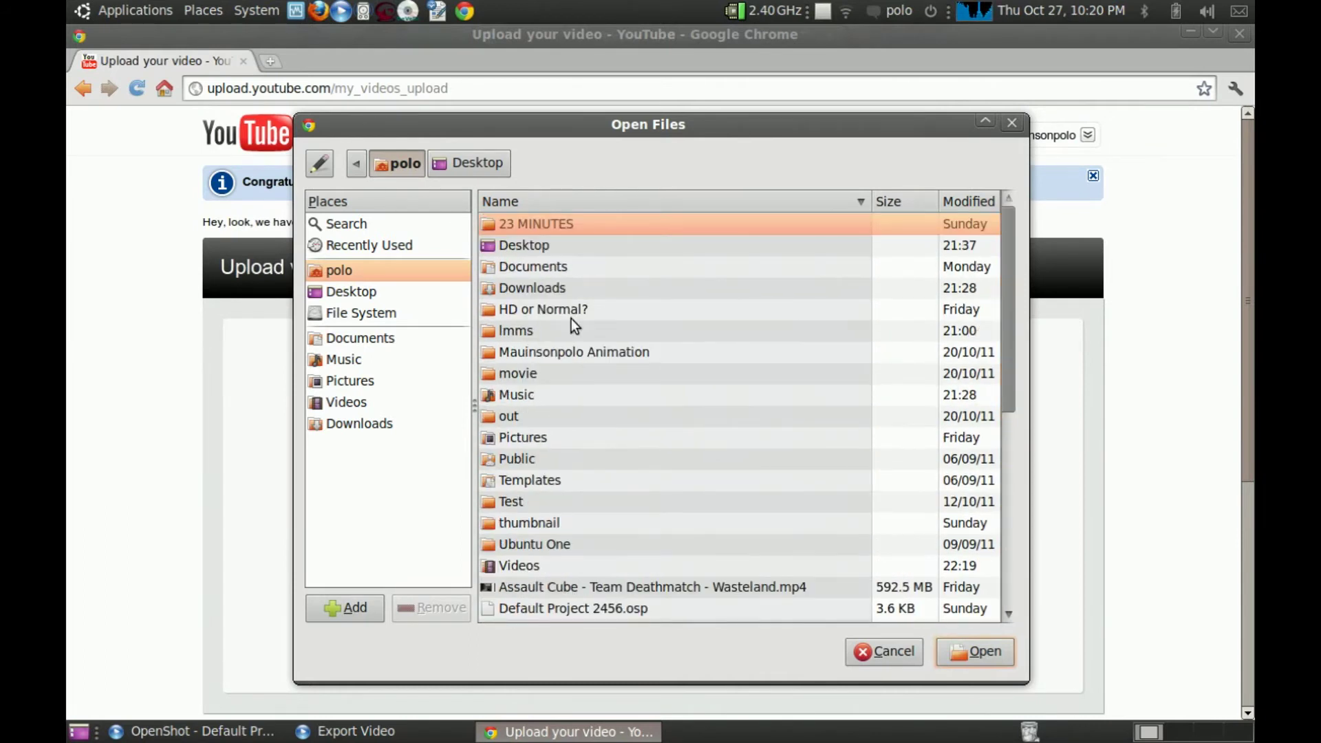
{"action": "left_click", "coordinate": [340, 292]}
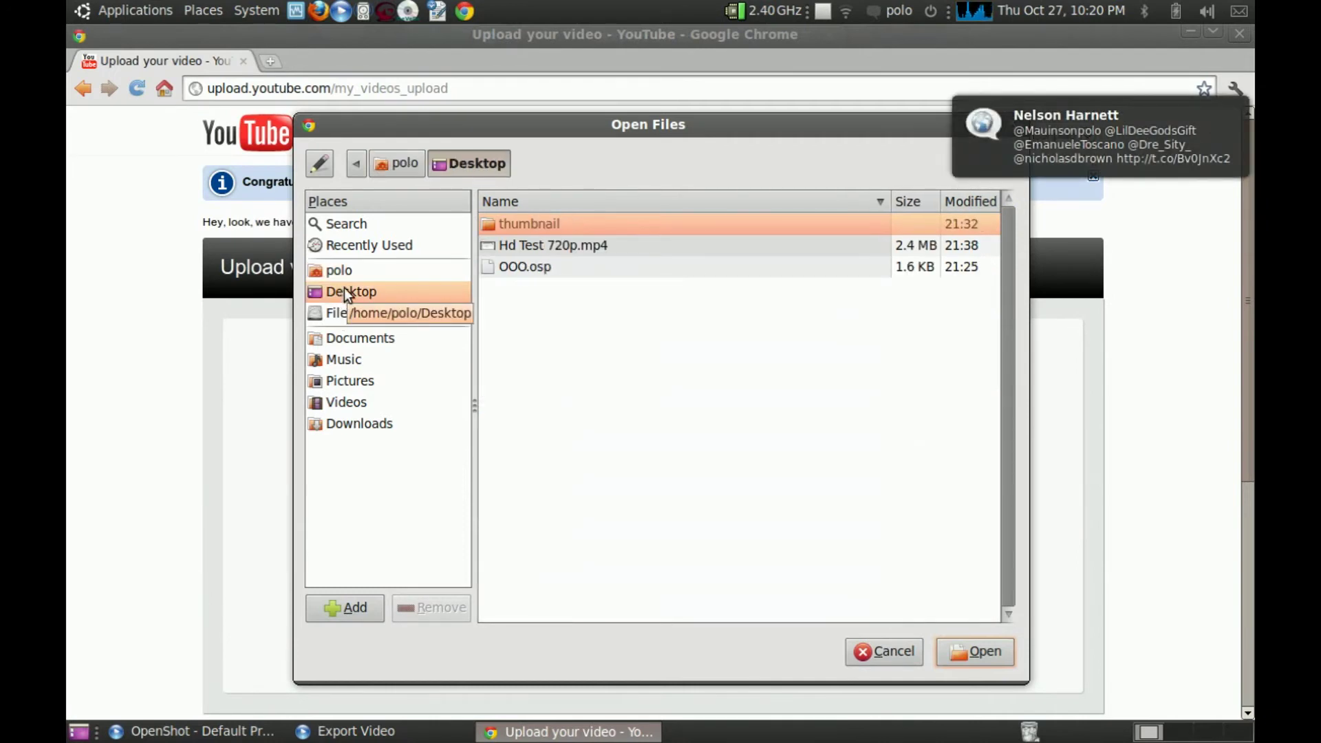
{"action": "left_click", "coordinate": [343, 271]}
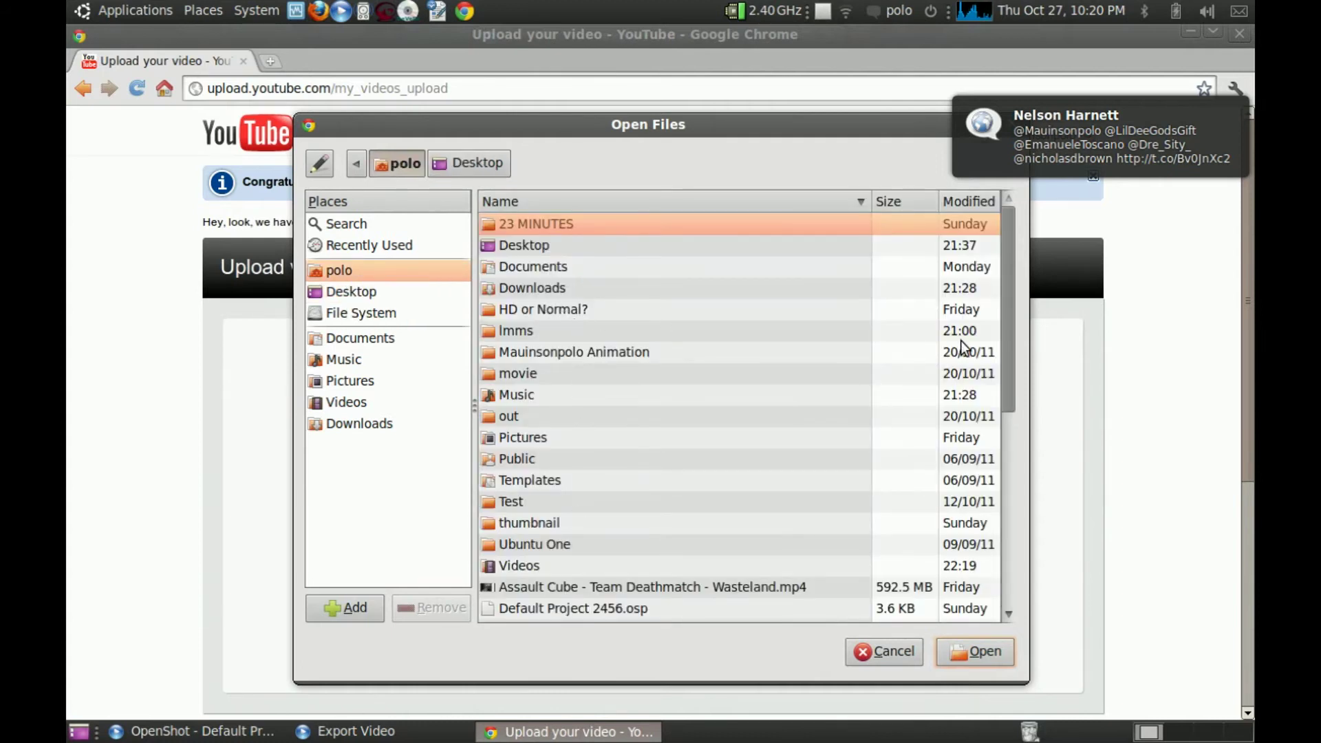
{"action": "left_click_drag", "start_coordinate": [1008, 335], "coordinate": [998, 227]}
- Browse the 23 MINUTES and Desktop folders, then show Videos listing HD Test 1080p for YT.mp4
{"action": "double_click", "coordinate": [542, 220]}
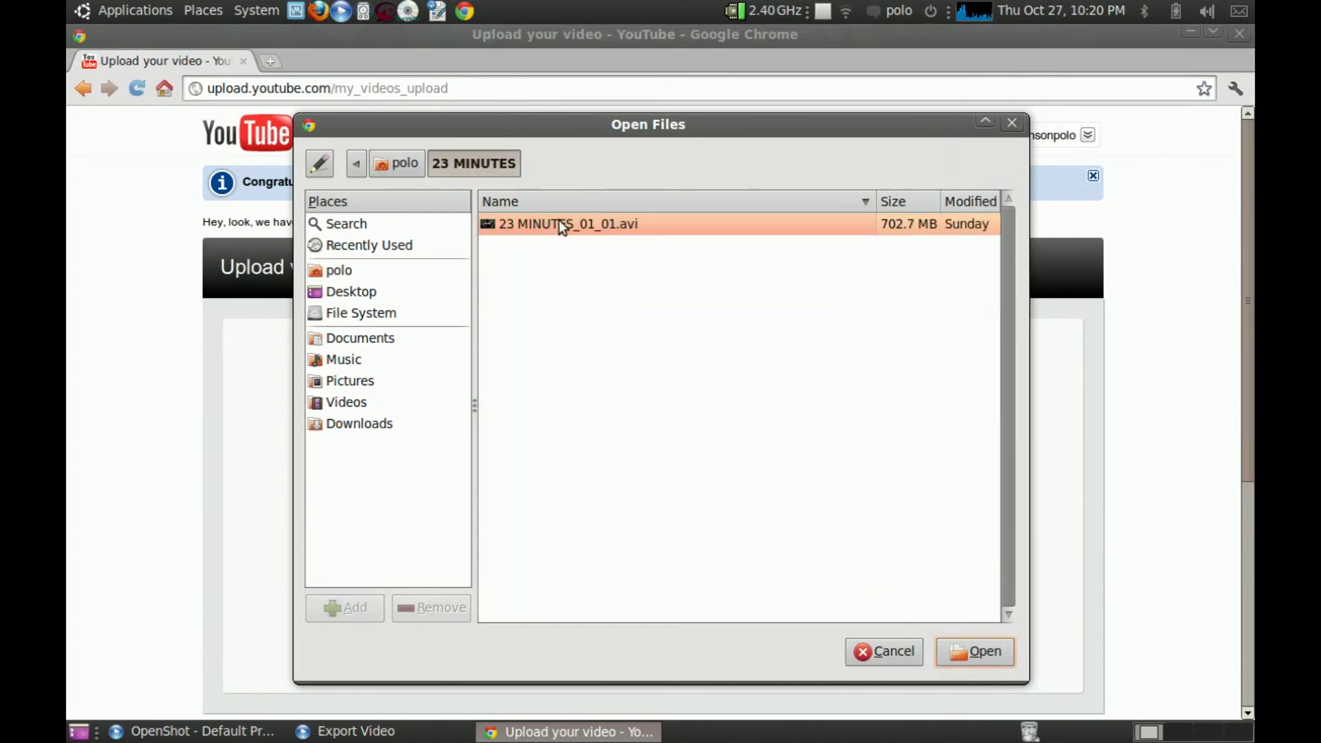
{"action": "left_click", "coordinate": [389, 162]}
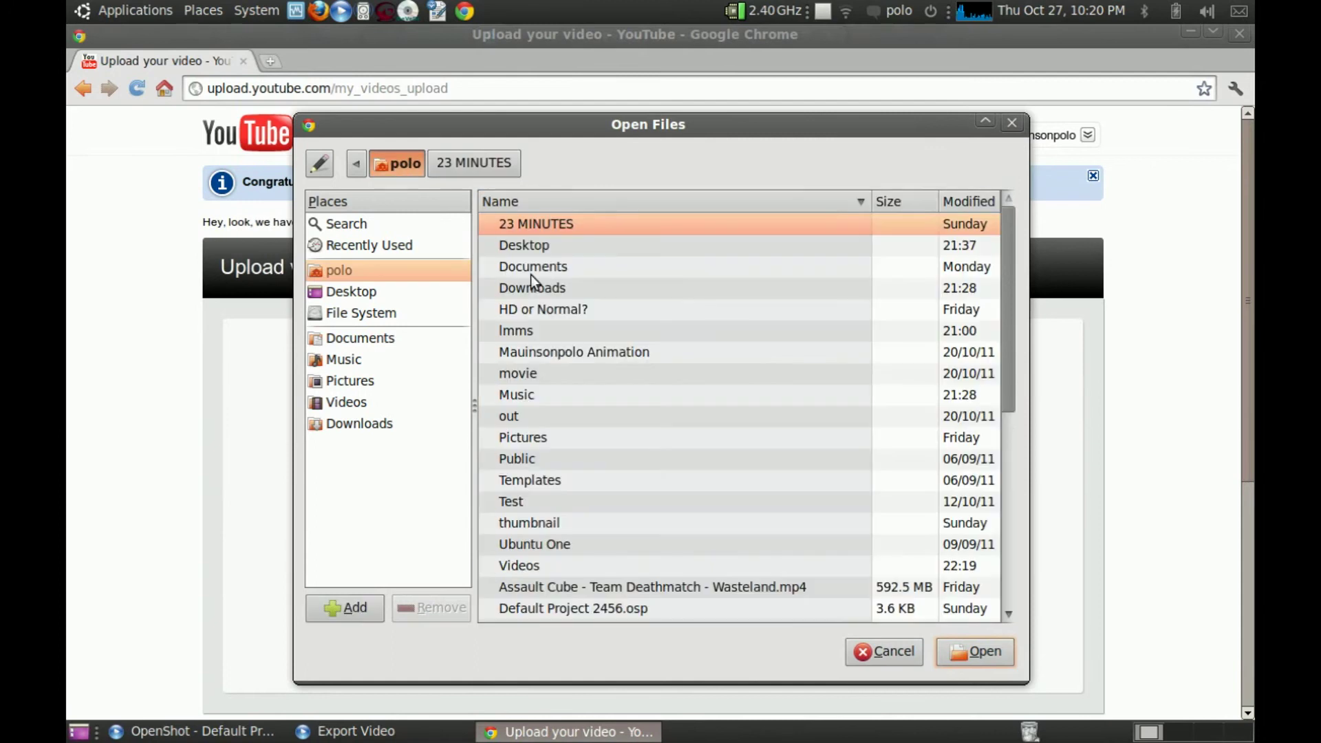
{"action": "double_click", "coordinate": [561, 247]}
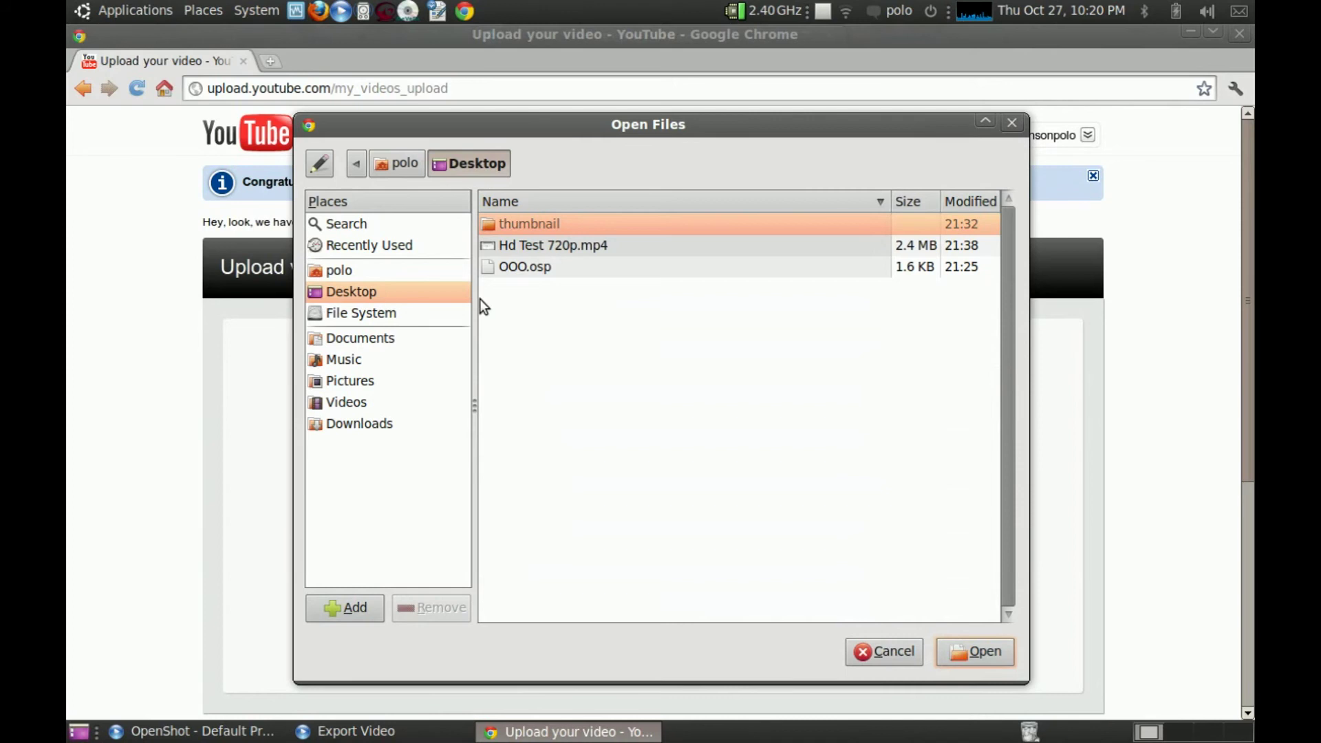
{"action": "left_click", "coordinate": [347, 731]}
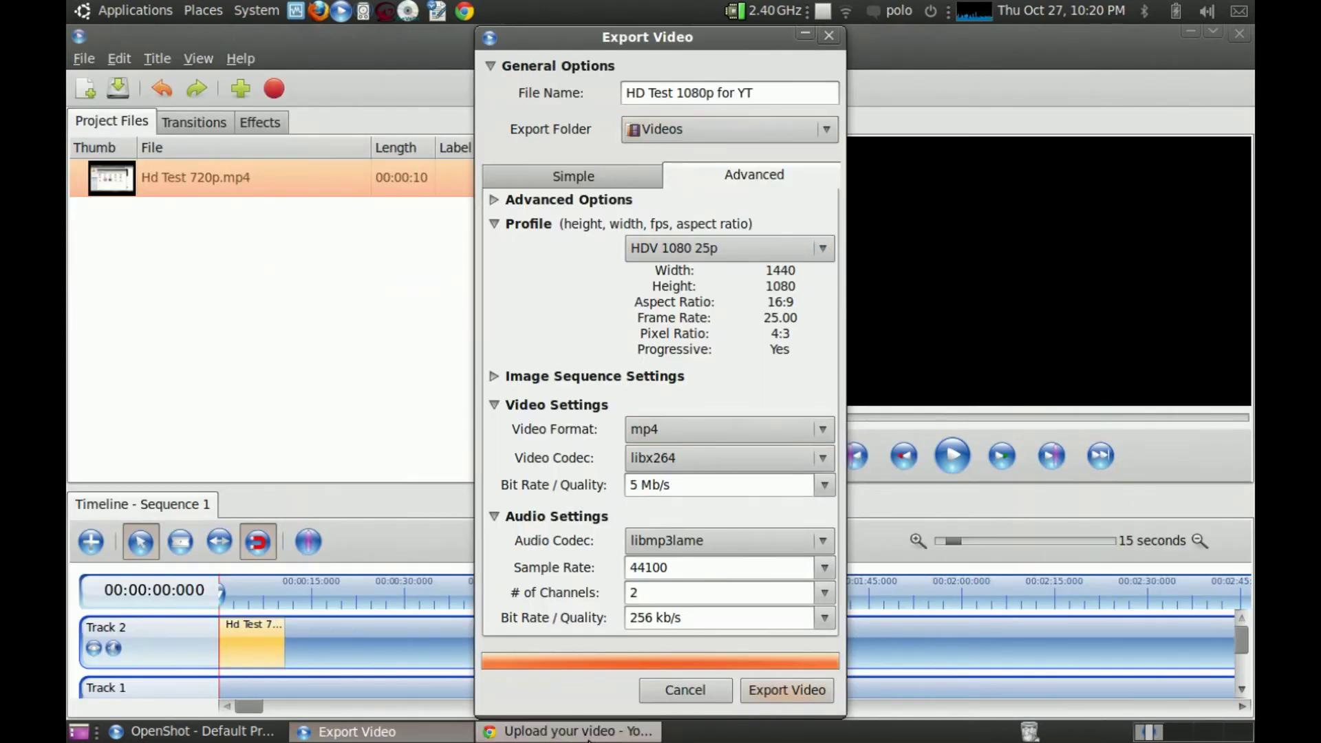
{"action": "left_click", "coordinate": [560, 731]}
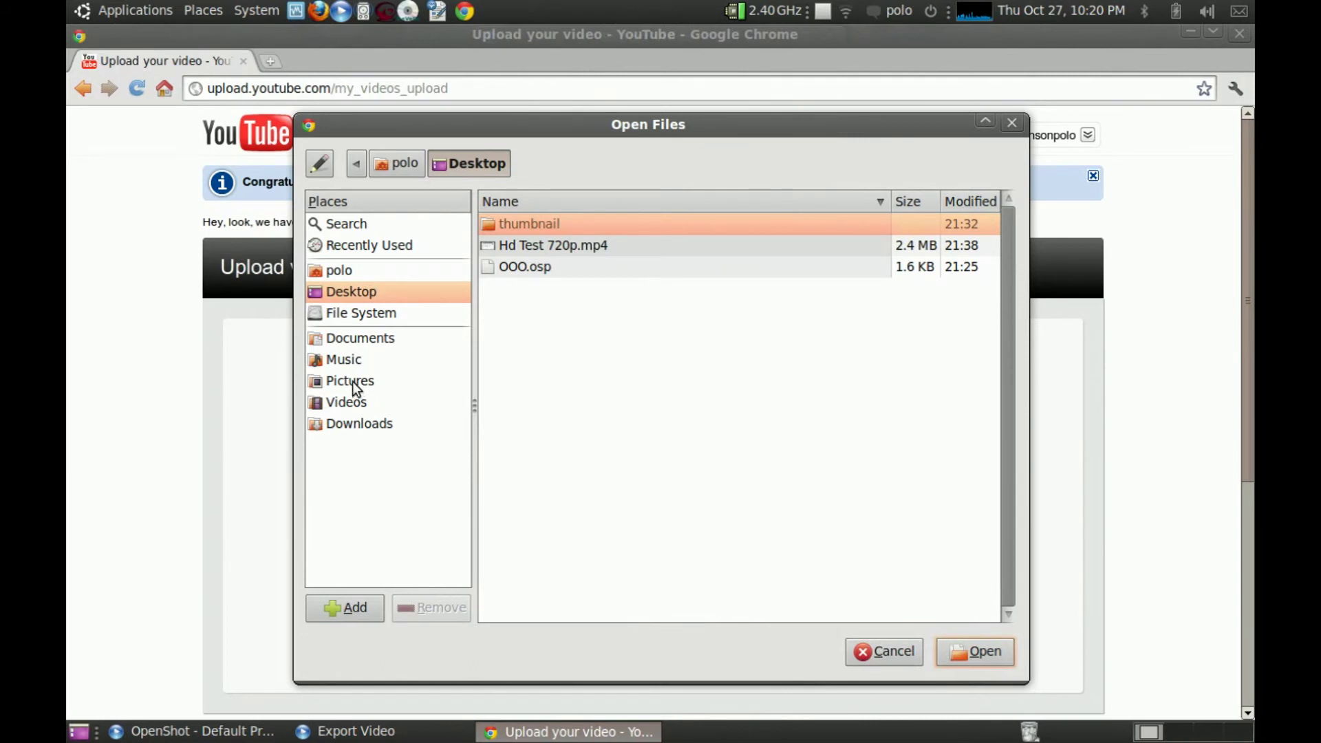
{"action": "left_click", "coordinate": [354, 399]}
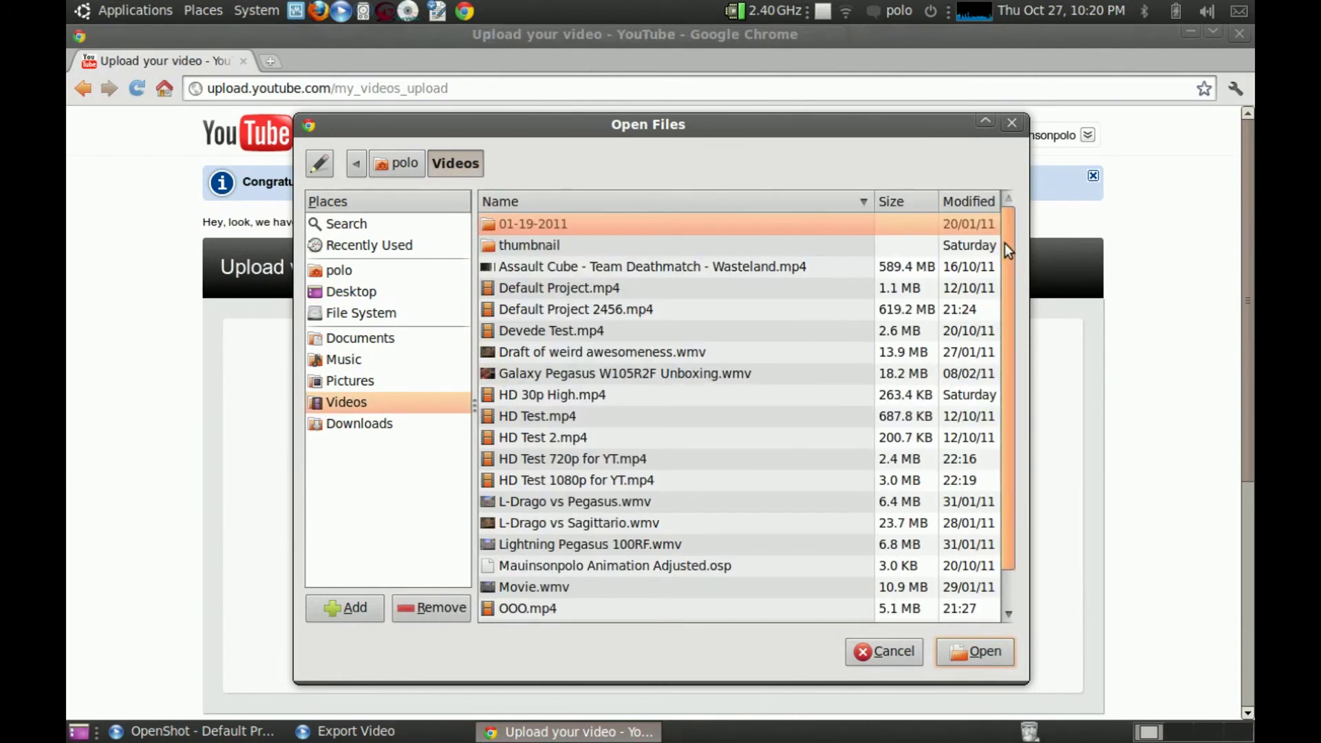
{"action": "left_click_drag", "start_coordinate": [1004, 242], "coordinate": [967, 226]}
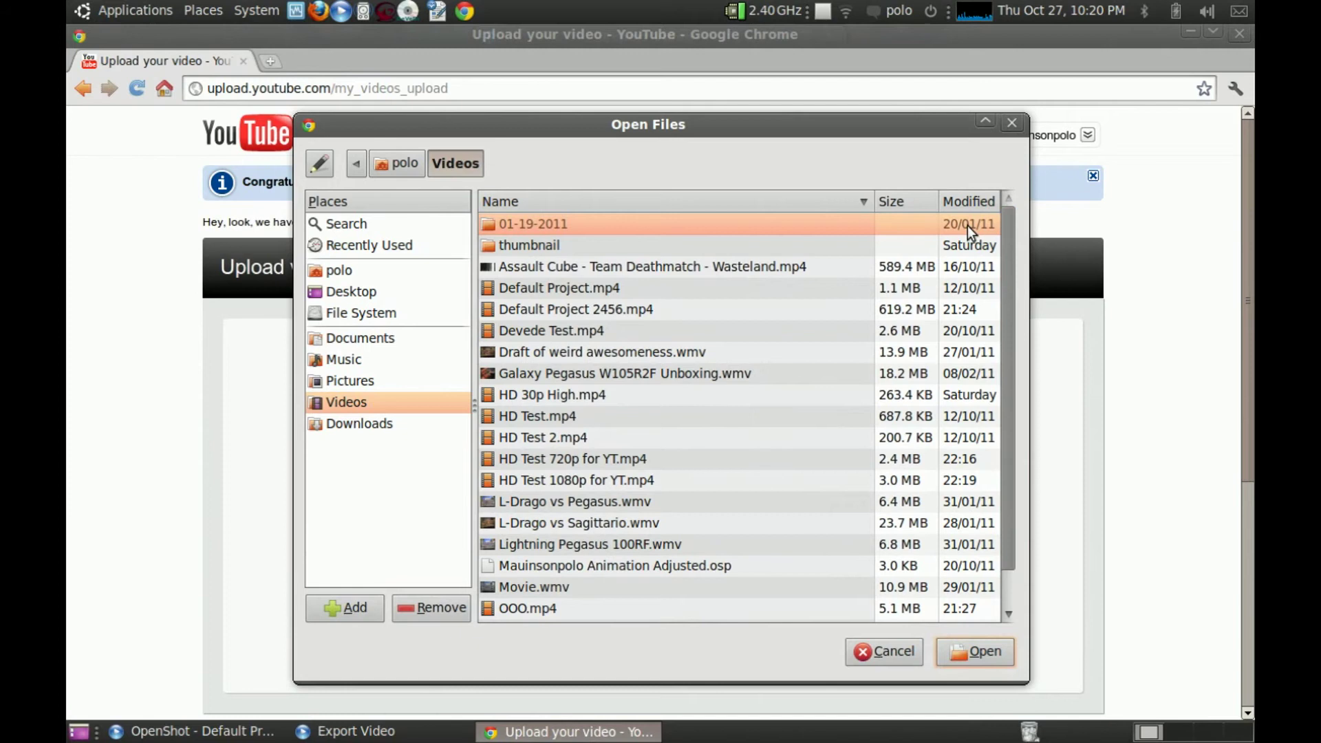
- Upload HD Test 1080p for YT.mp4 and shorten its title to HD Test 1080p
{"action": "left_click", "coordinate": [540, 483]}
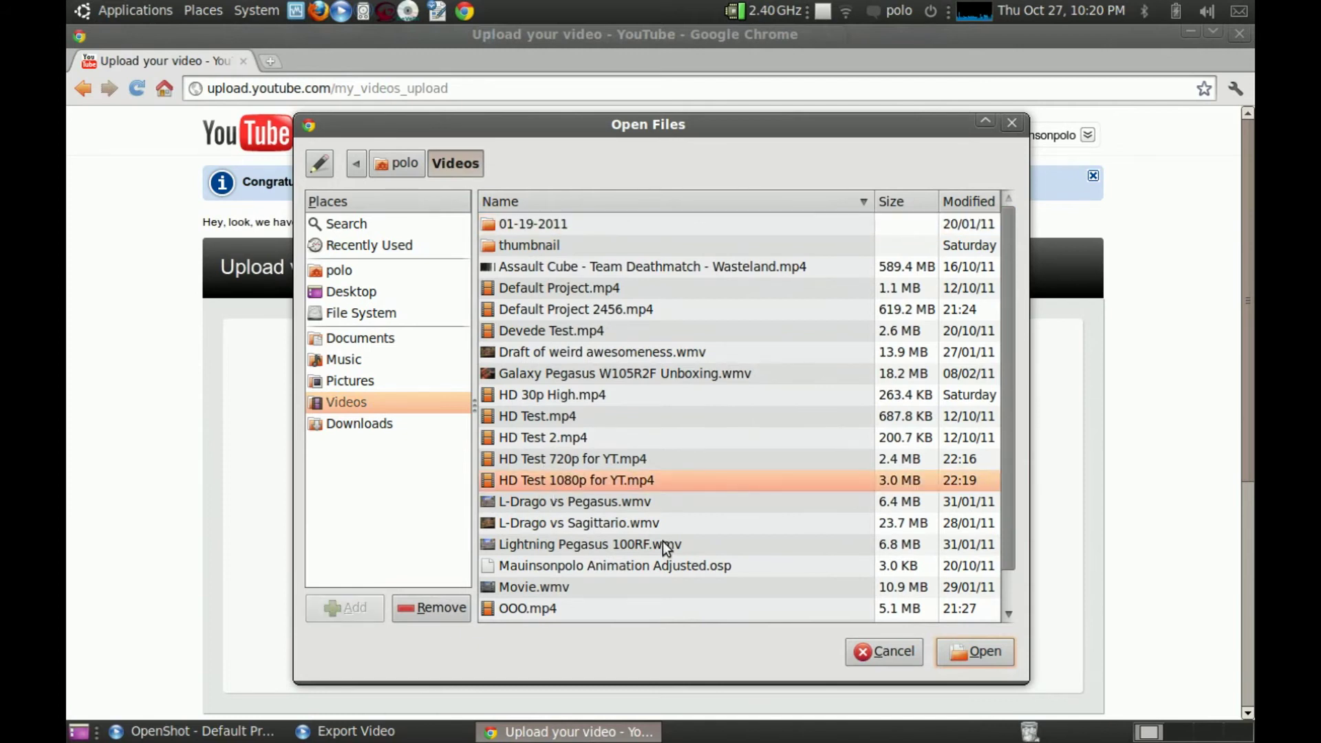
{"action": "left_click", "coordinate": [989, 651]}
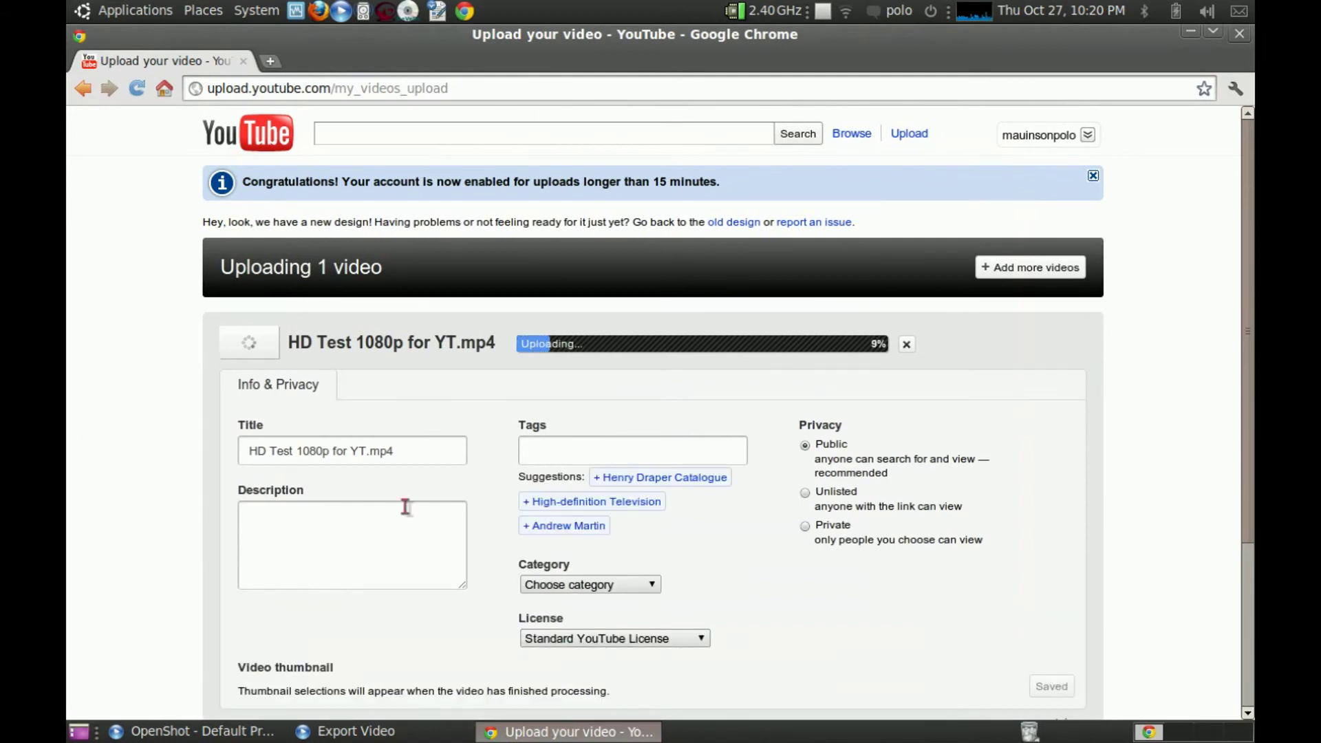
{"action": "left_click", "coordinate": [411, 454]}
{"action": "key", "text": "BackSpace"}
{"action": "key", "text": "BackSpace"}
{"action": "key", "text": "BackSpace"}
{"action": "key", "text": "BackSpace"}
{"action": "key", "text": "BackSpace"}
{"action": "key", "text": "BackSpace"}
{"action": "key", "text": "BackSpace"}
{"action": "key", "text": "BackSpace"}
{"action": "key", "text": "BackSpace"}
{"action": "key", "text": "BackSpace"}
{"action": "key", "text": "BackSpace"}
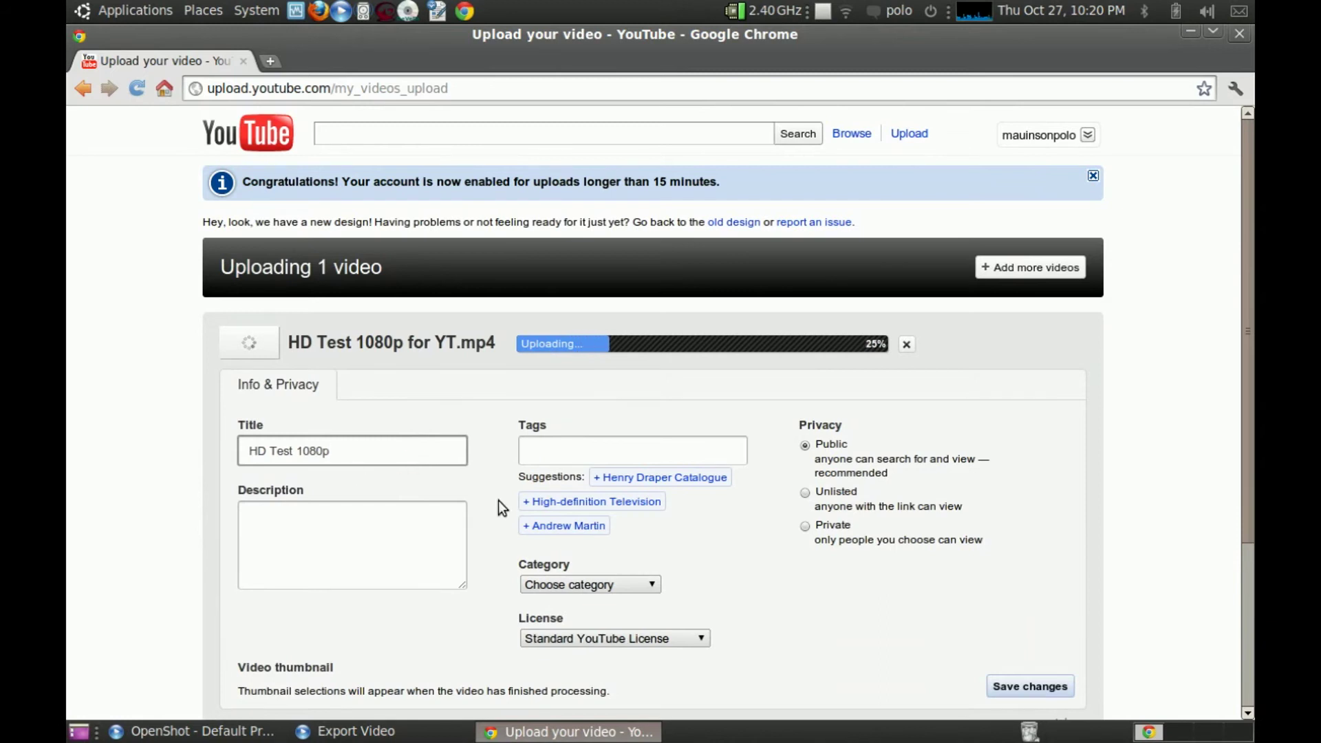
- Set category to Howto & Style, keep the Standard YouTube License, and make it Unlisted
{"action": "left_click", "coordinate": [624, 586]}
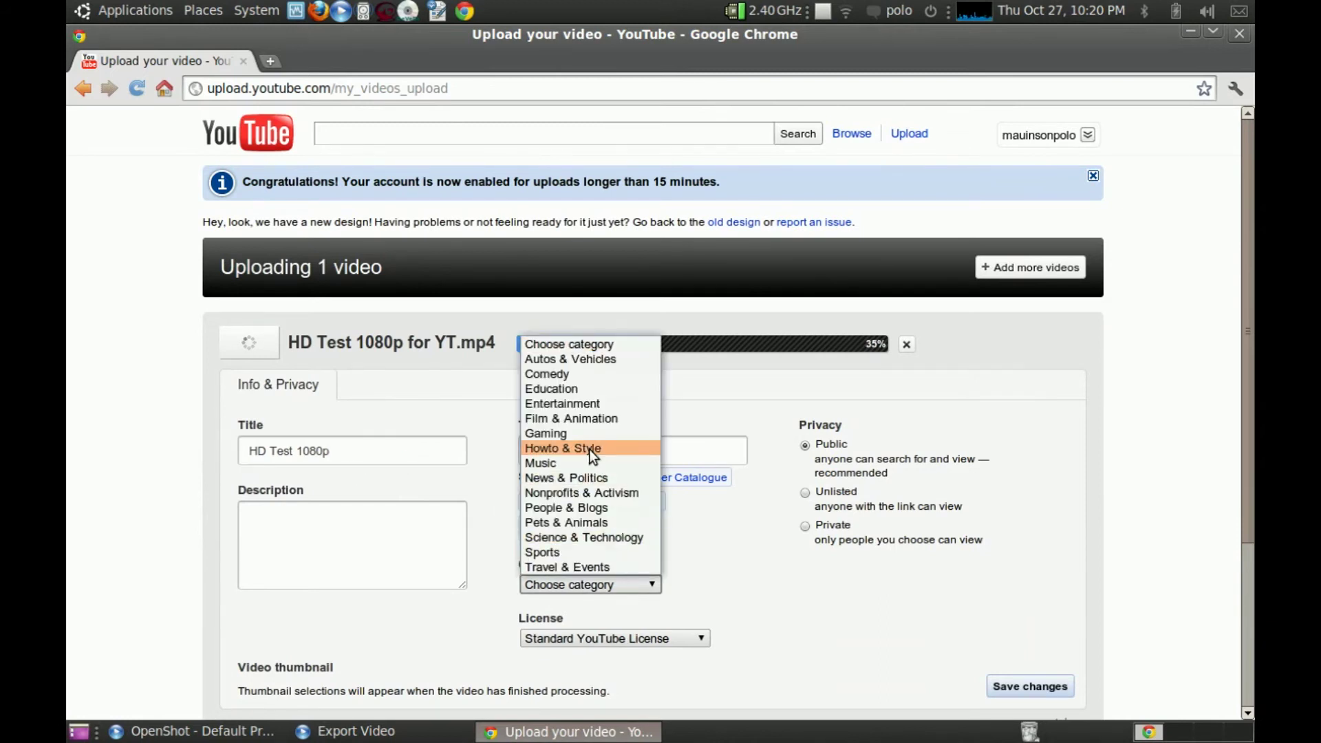
{"action": "left_click", "coordinate": [587, 449]}
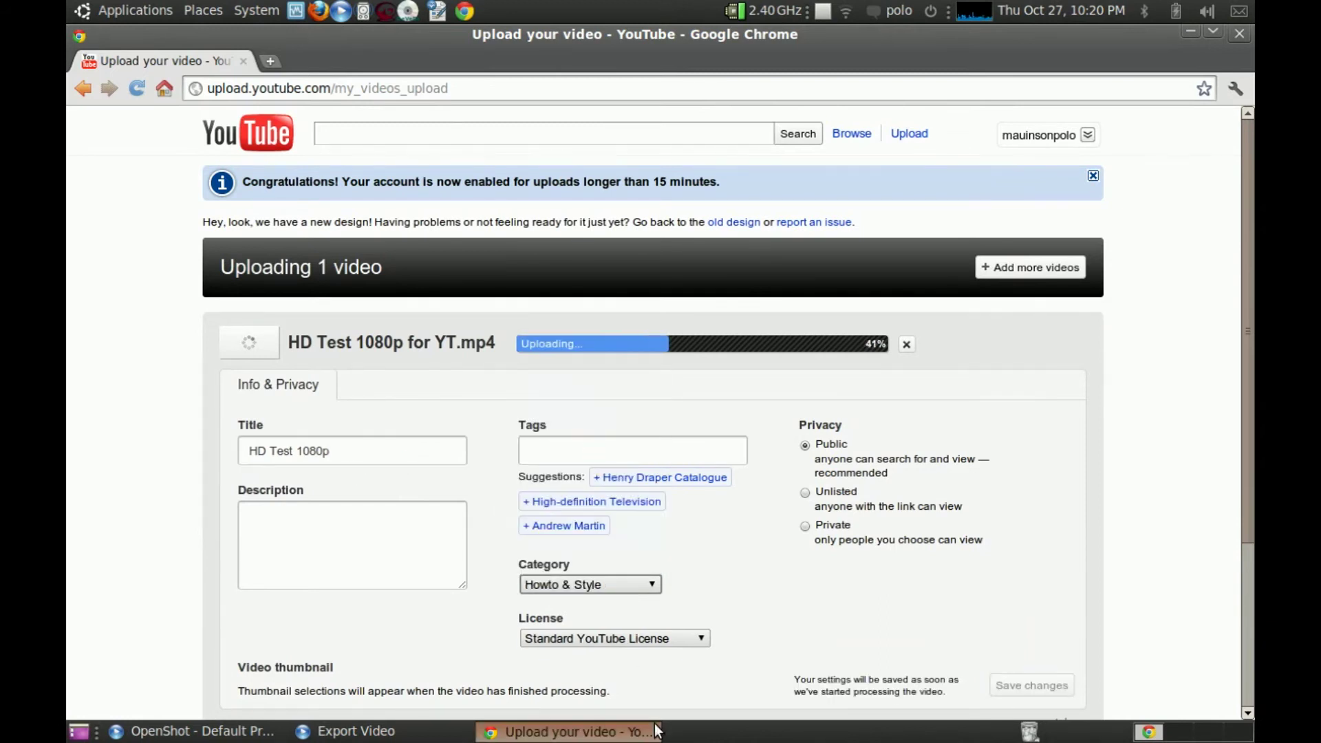
{"action": "left_click", "coordinate": [659, 639]}
{"action": "left_click", "coordinate": [659, 640]}
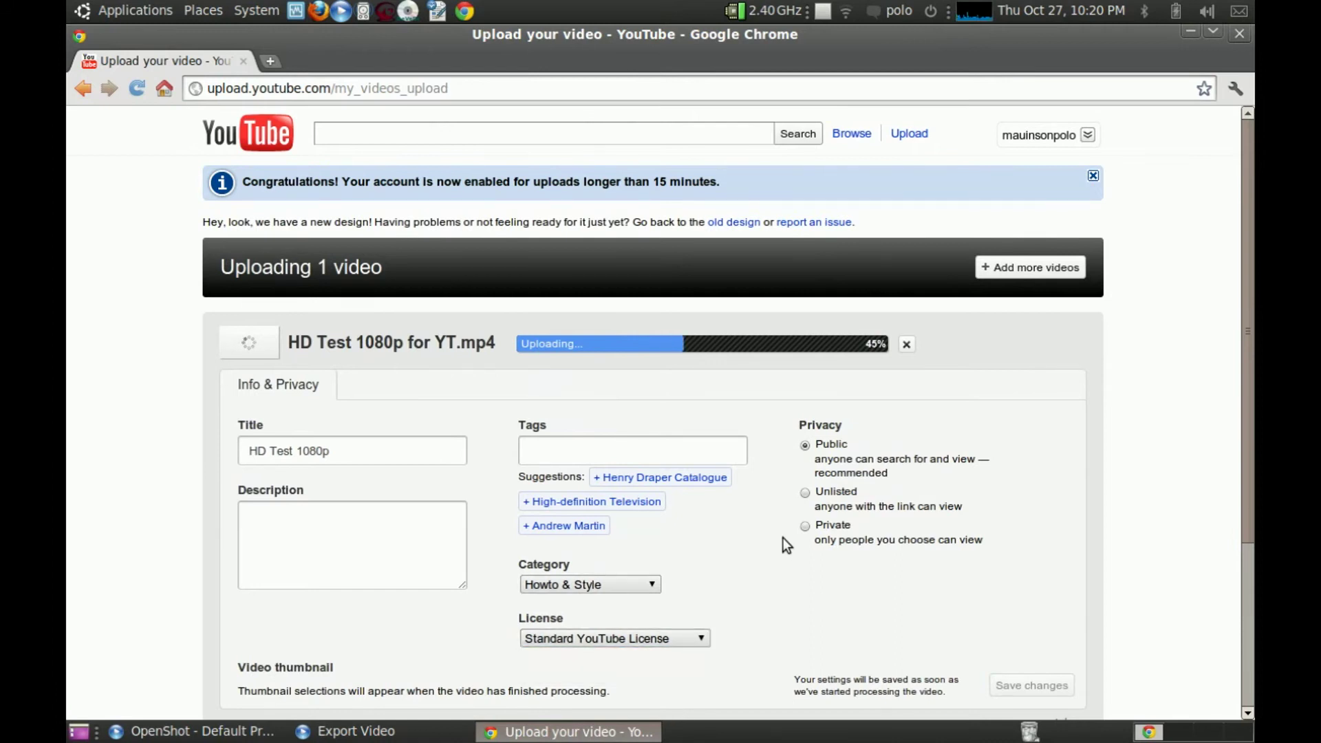
{"action": "left_click", "coordinate": [805, 493]}
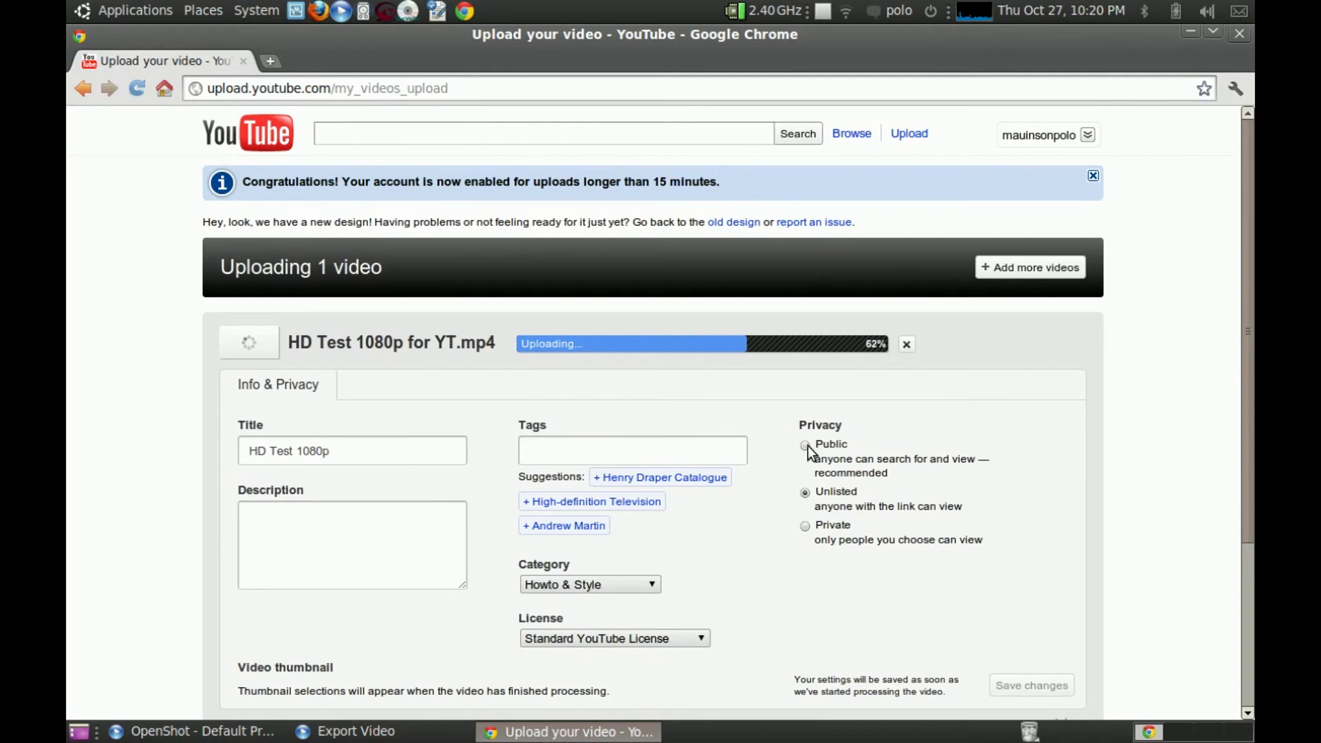
{"action": "left_click", "coordinate": [803, 444]}
{"action": "left_click", "coordinate": [809, 494]}
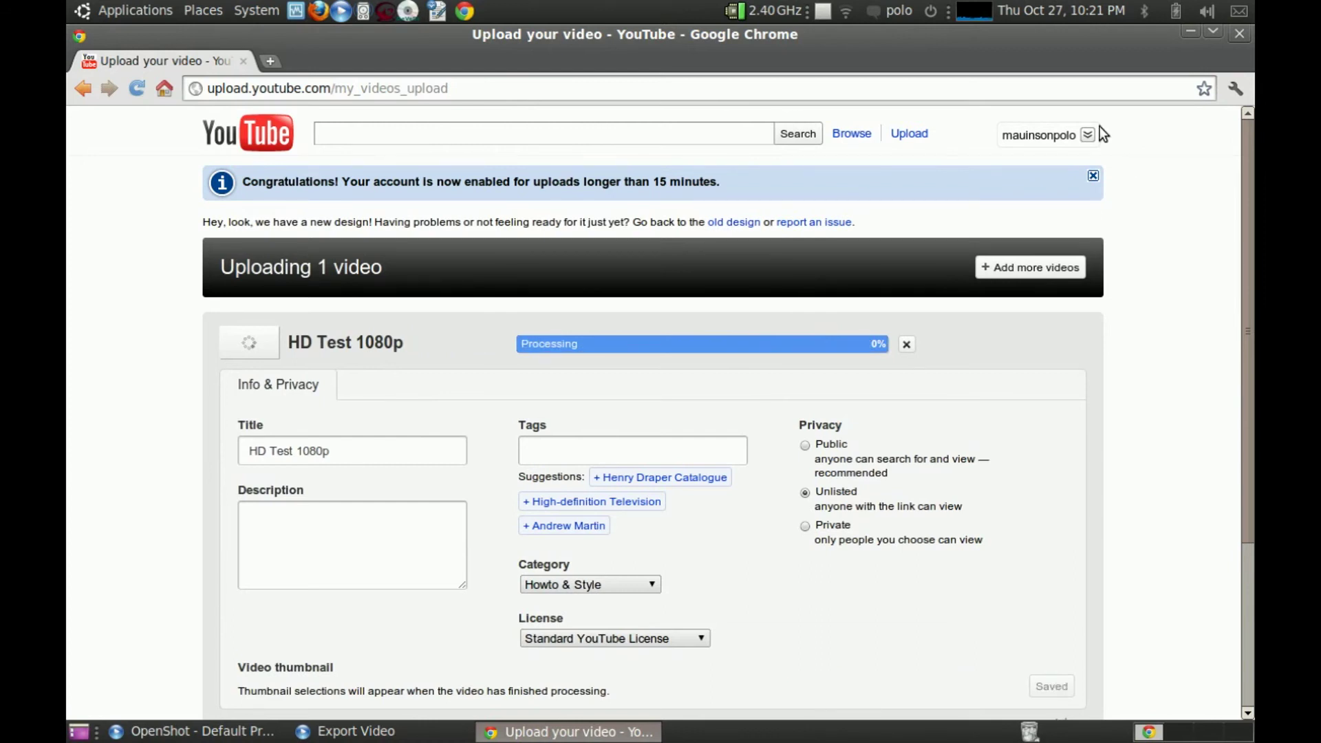
{"action": "left_click", "coordinate": [1073, 135]}
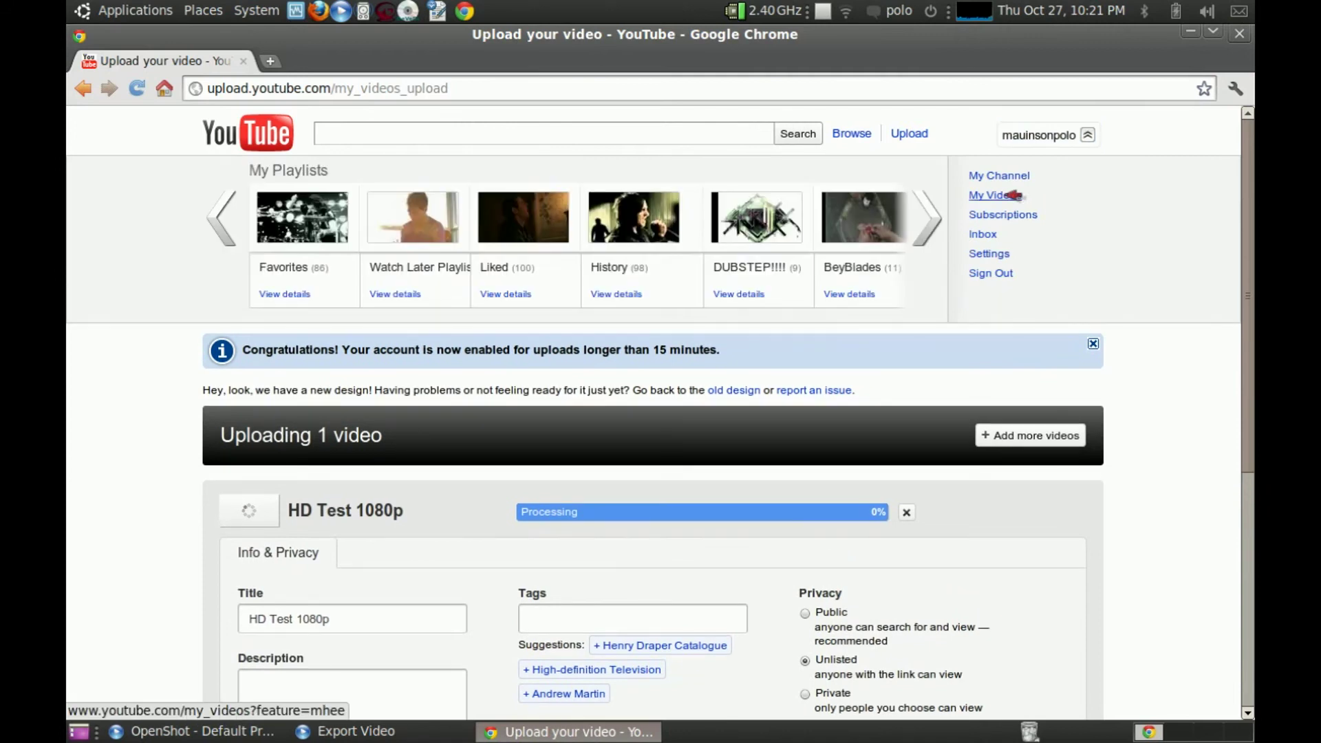
{"action": "left_click", "coordinate": [1011, 195]}
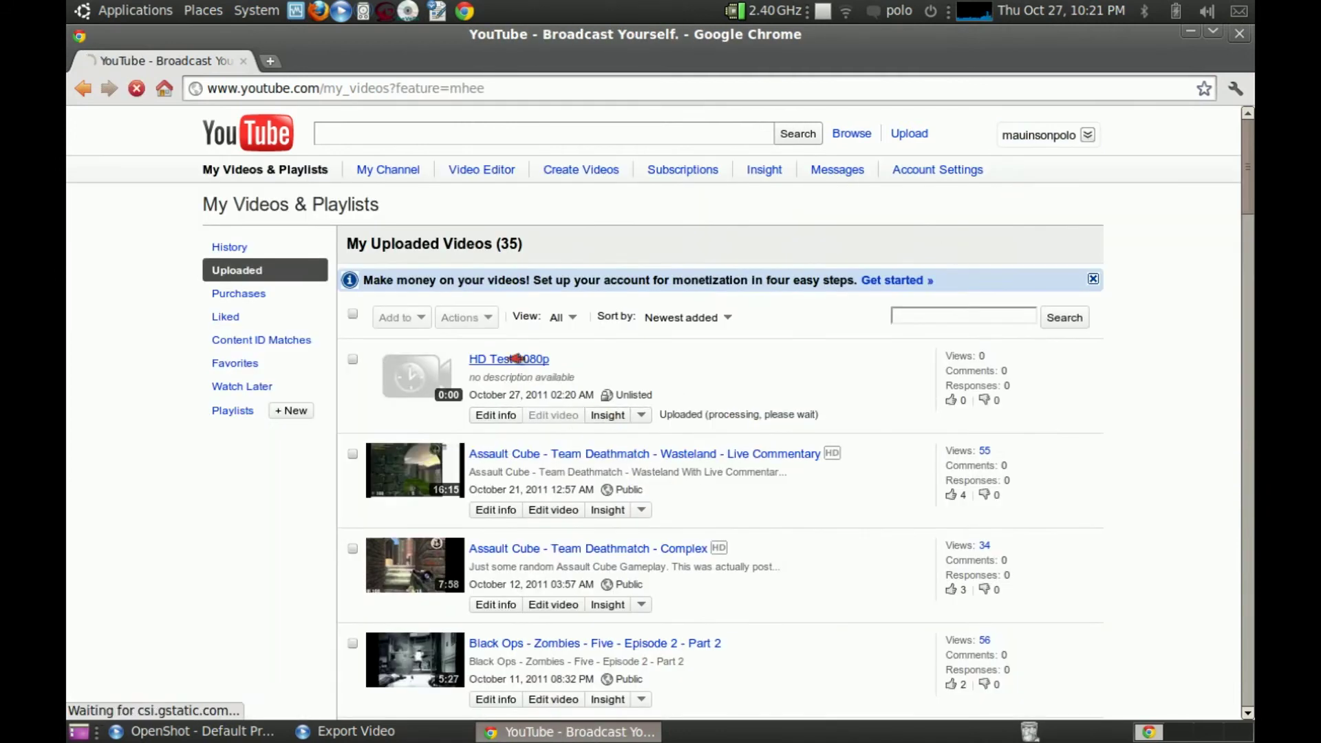
{"action": "left_click", "coordinate": [517, 359]}
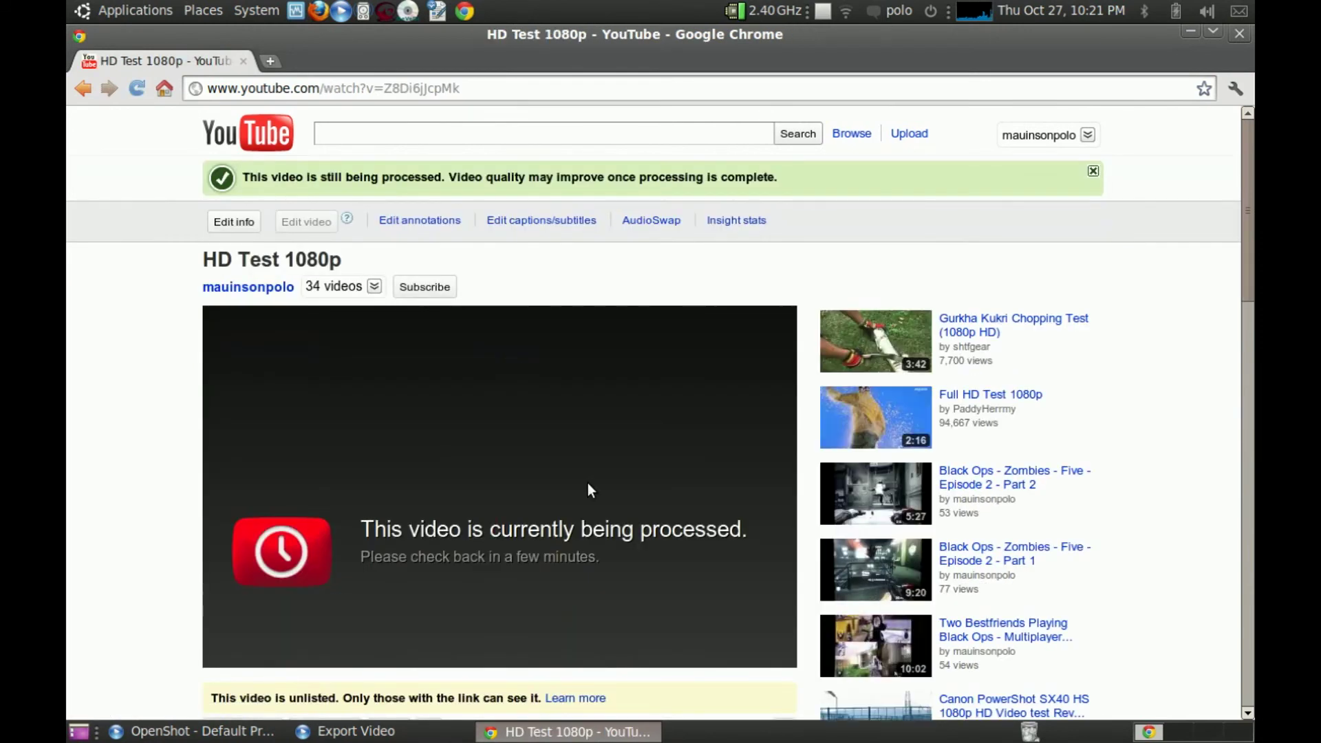
{"action": "mouse_move", "coordinate": [1248, 227]}
{"action": "left_mouse_down"}
{"action": "mouse_move", "coordinate": [1237, 360]}
{"action": "mouse_move", "coordinate": [1240, 203]}
{"action": "left_mouse_up"}
{"action": "left_click", "coordinate": [1039, 136]}
{"action": "left_click", "coordinate": [995, 196]}
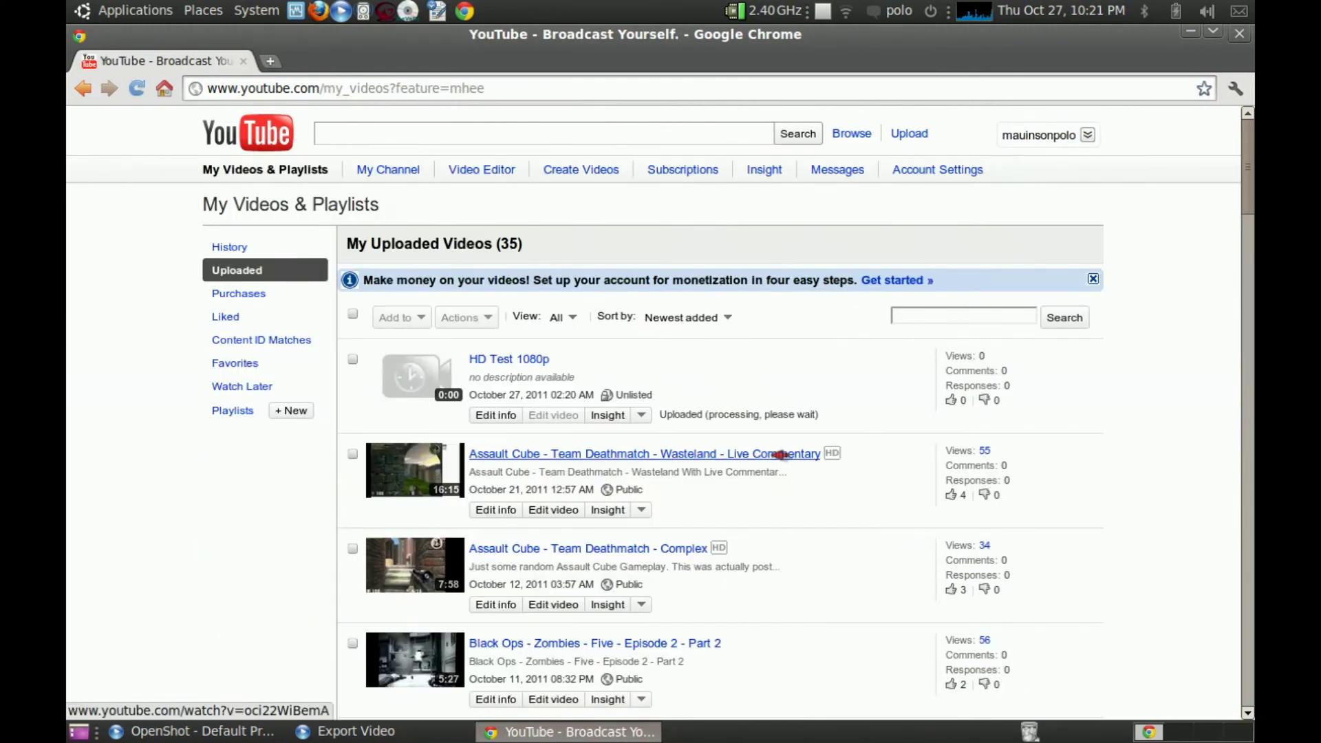
{"action": "left_click", "coordinate": [526, 359]}
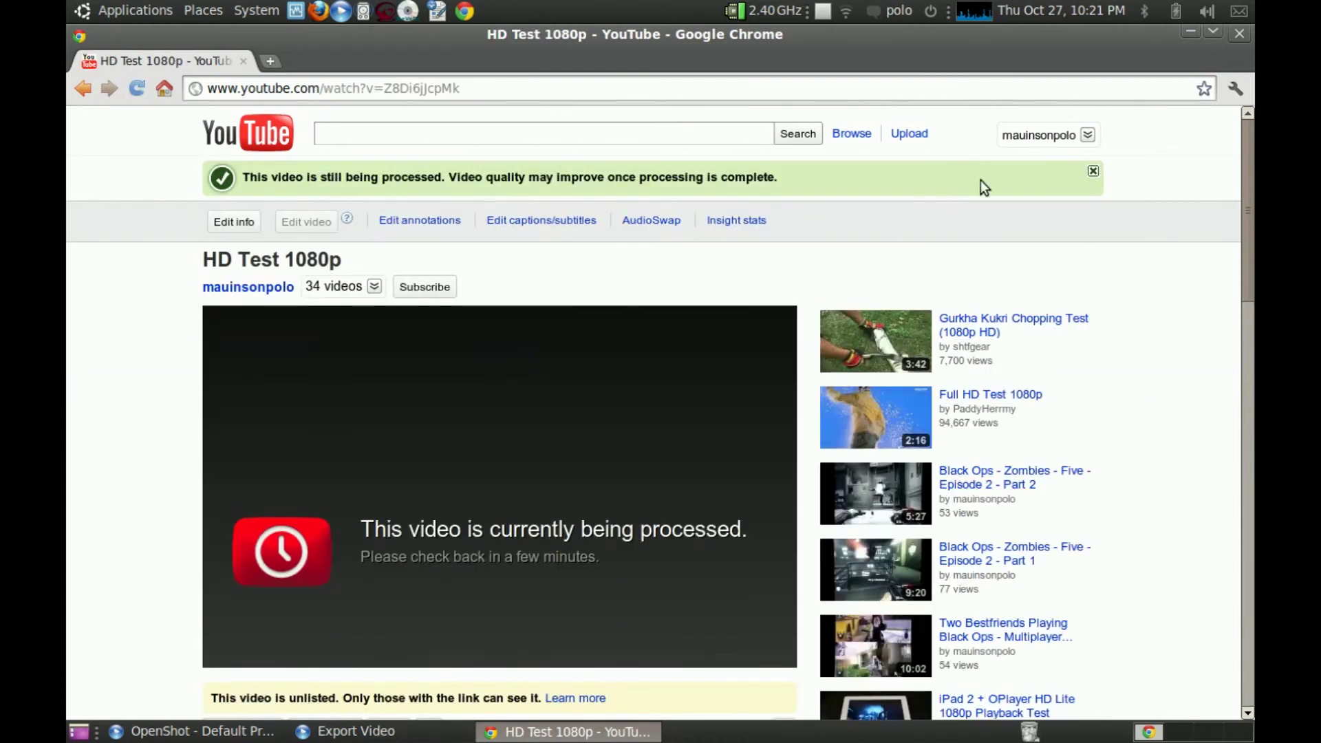
{"action": "left_click", "coordinate": [1043, 135]}
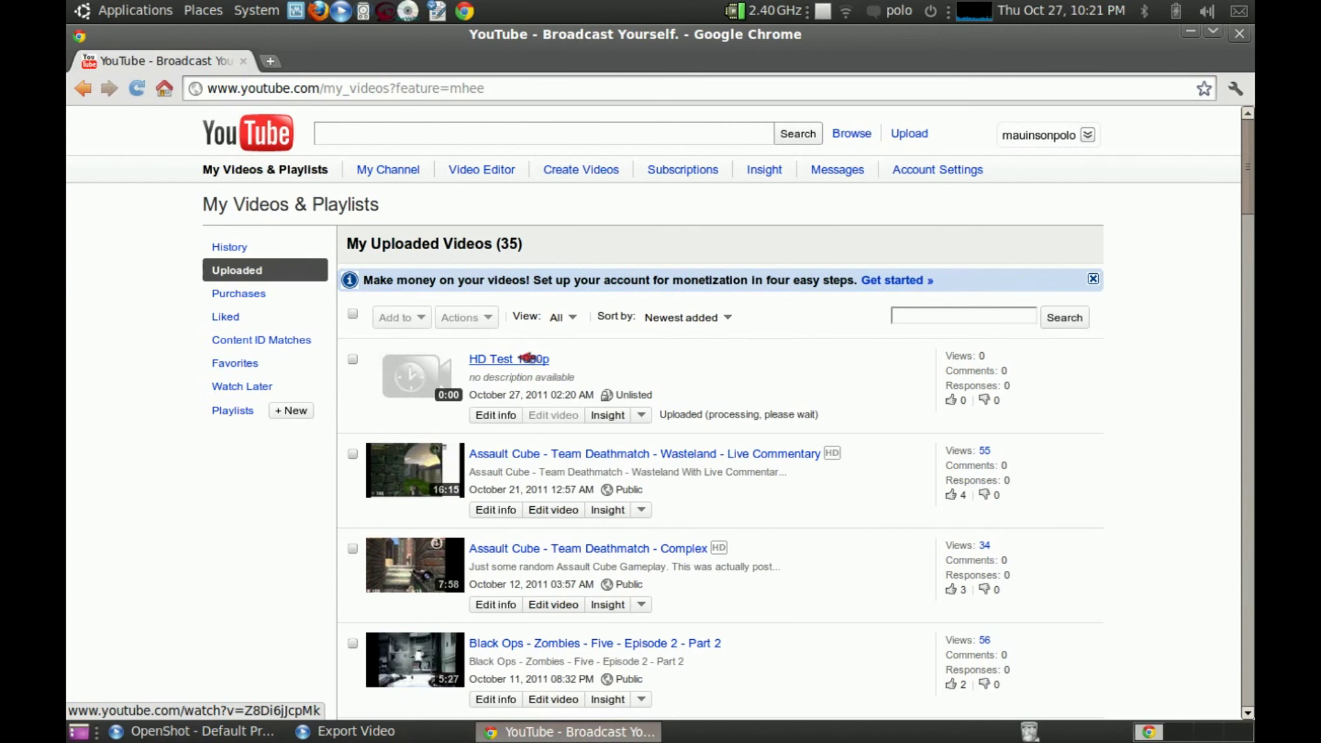
- Start HD Test 1080p, pause it, check the quality options, and return to My Videos
{"action": "left_click", "coordinate": [526, 357]}
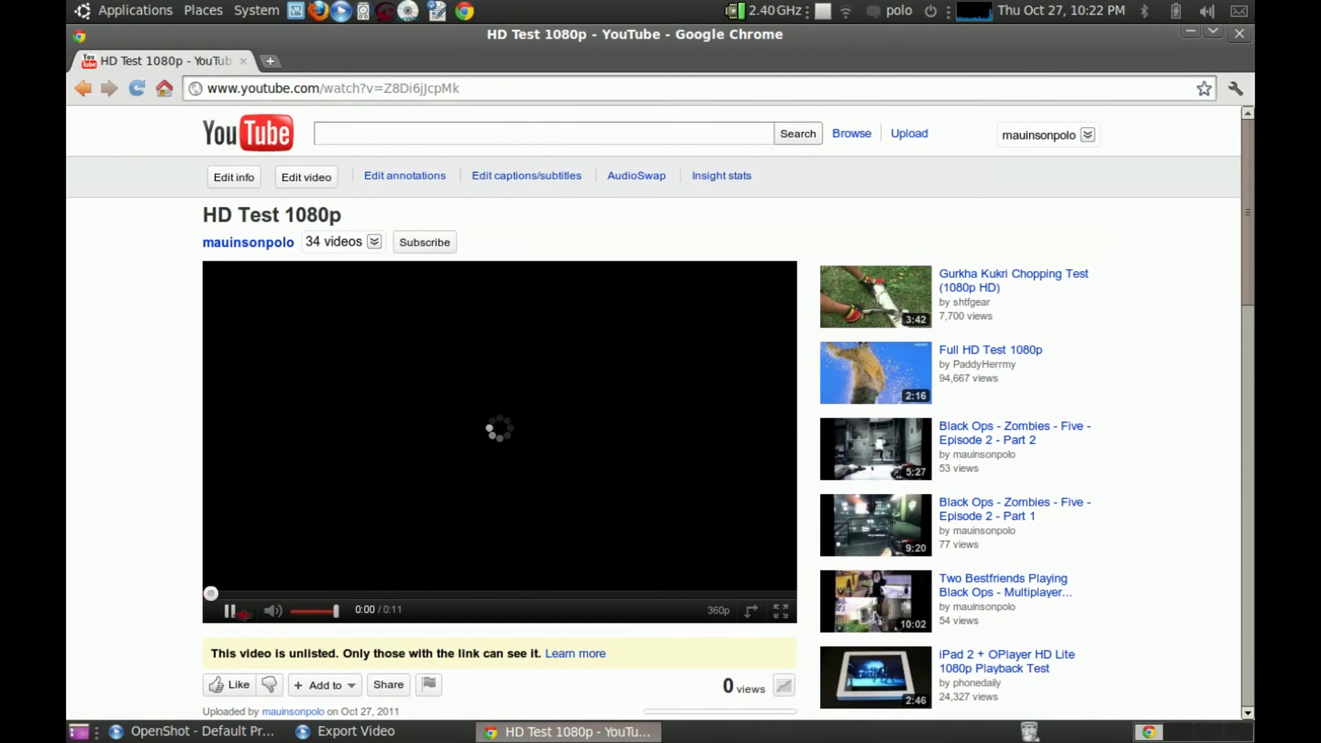
{"action": "left_click", "coordinate": [230, 610]}
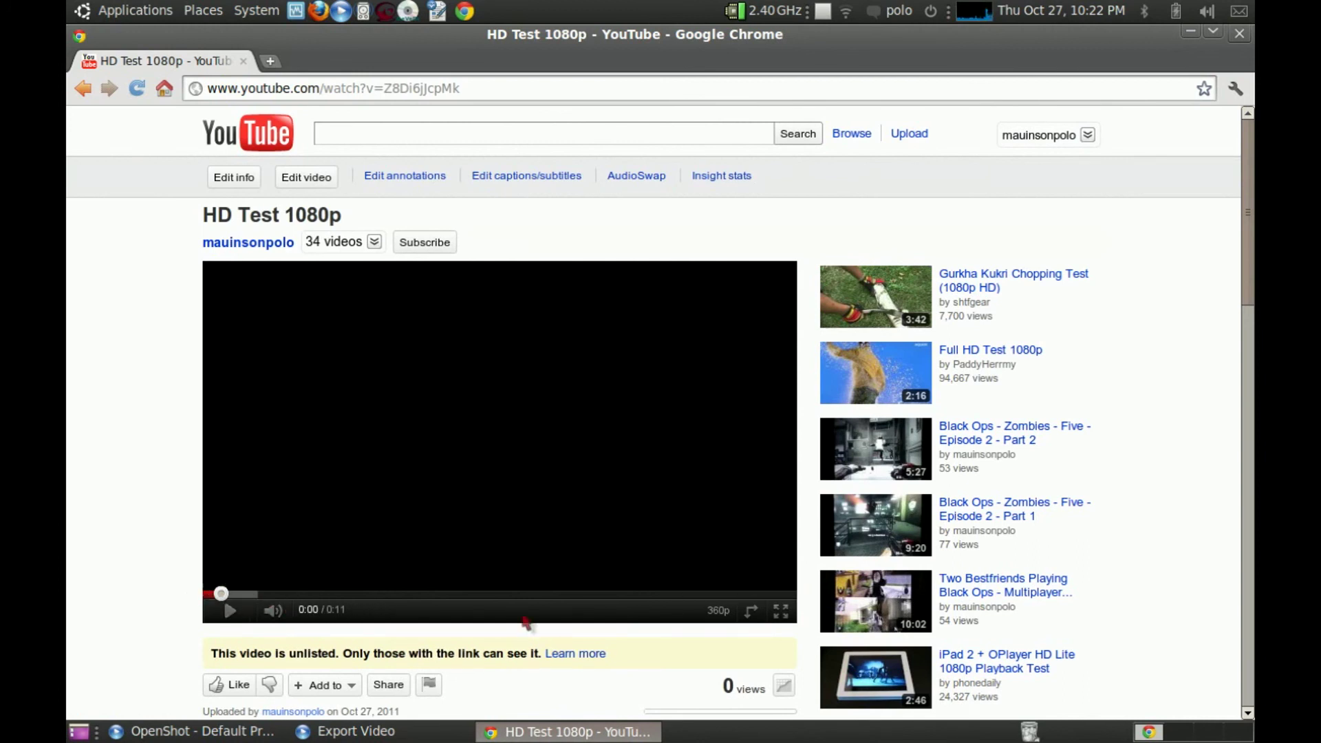
{"action": "left_click", "coordinate": [721, 610]}
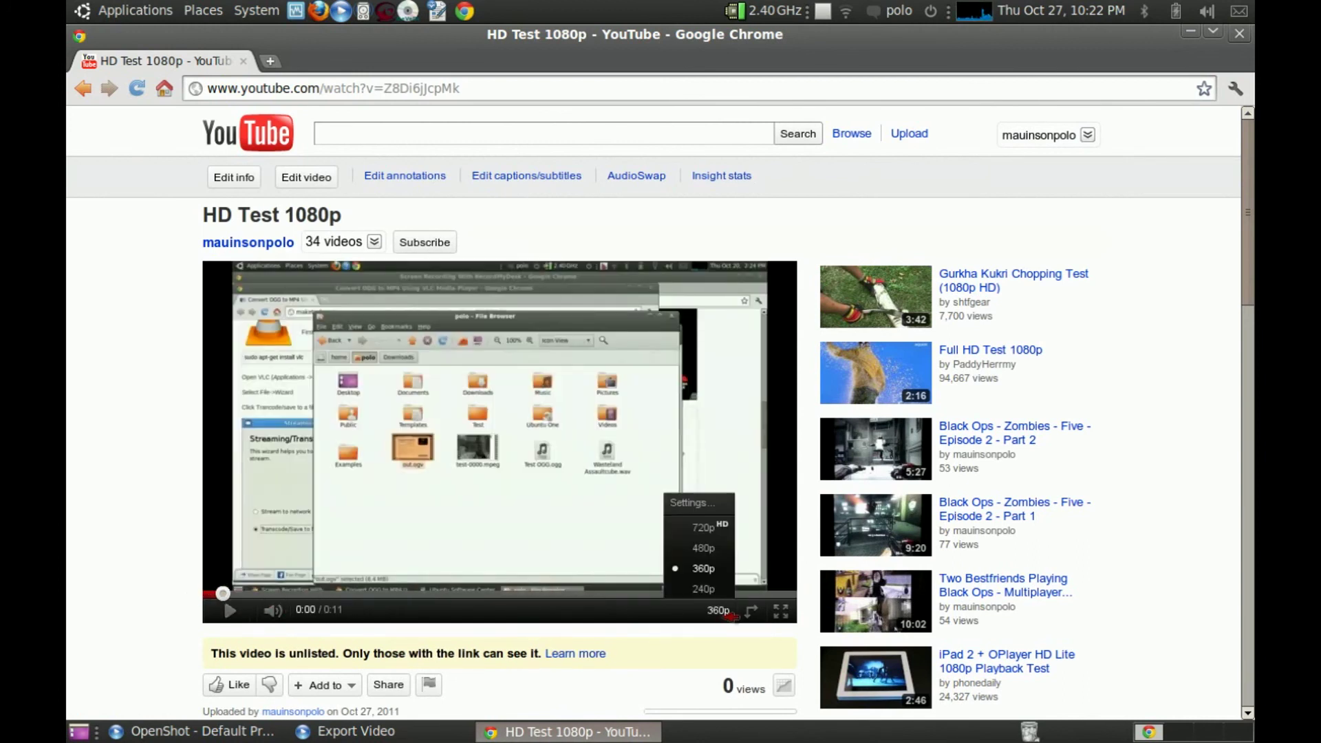
{"action": "left_click", "coordinate": [1244, 382]}
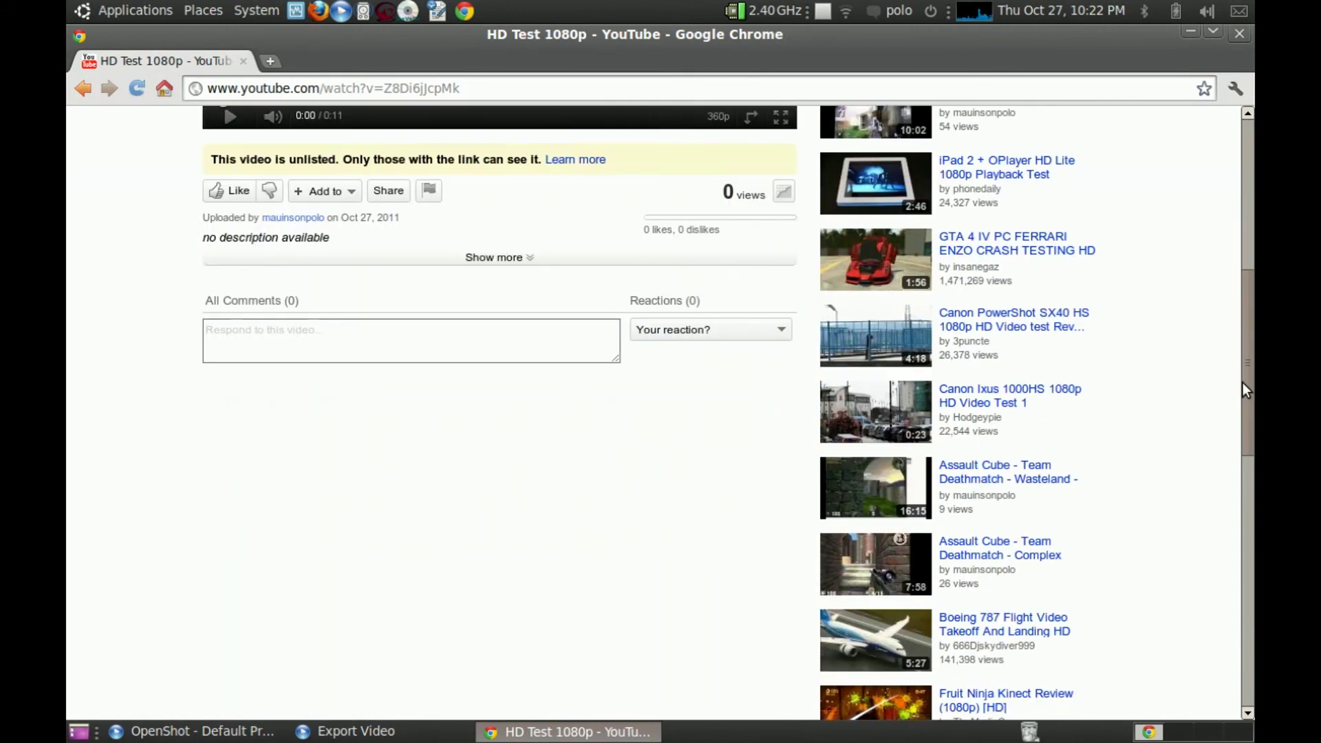
{"action": "scroll", "coordinate": [1243, 389], "scroll_direction": "up", "scroll_amount": 10}
{"action": "left_click", "coordinate": [1046, 134]}
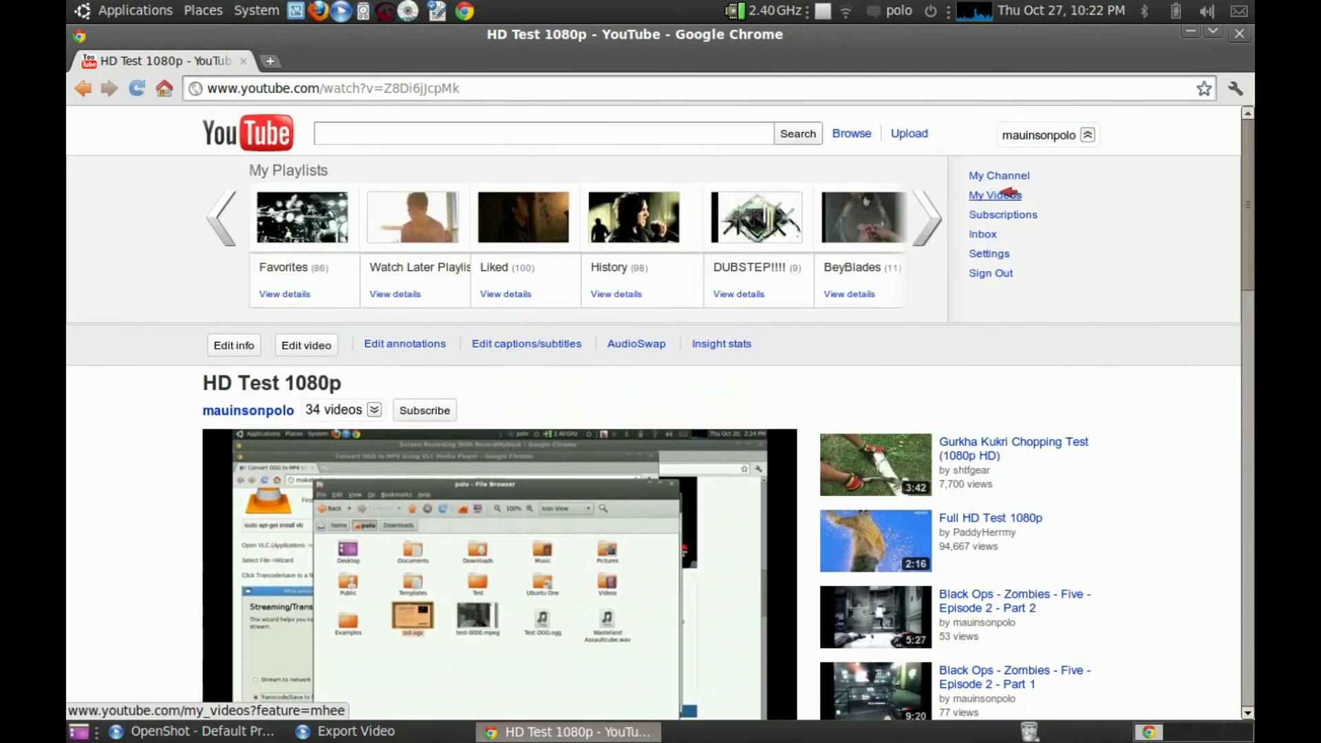
{"action": "left_click", "coordinate": [1005, 195]}
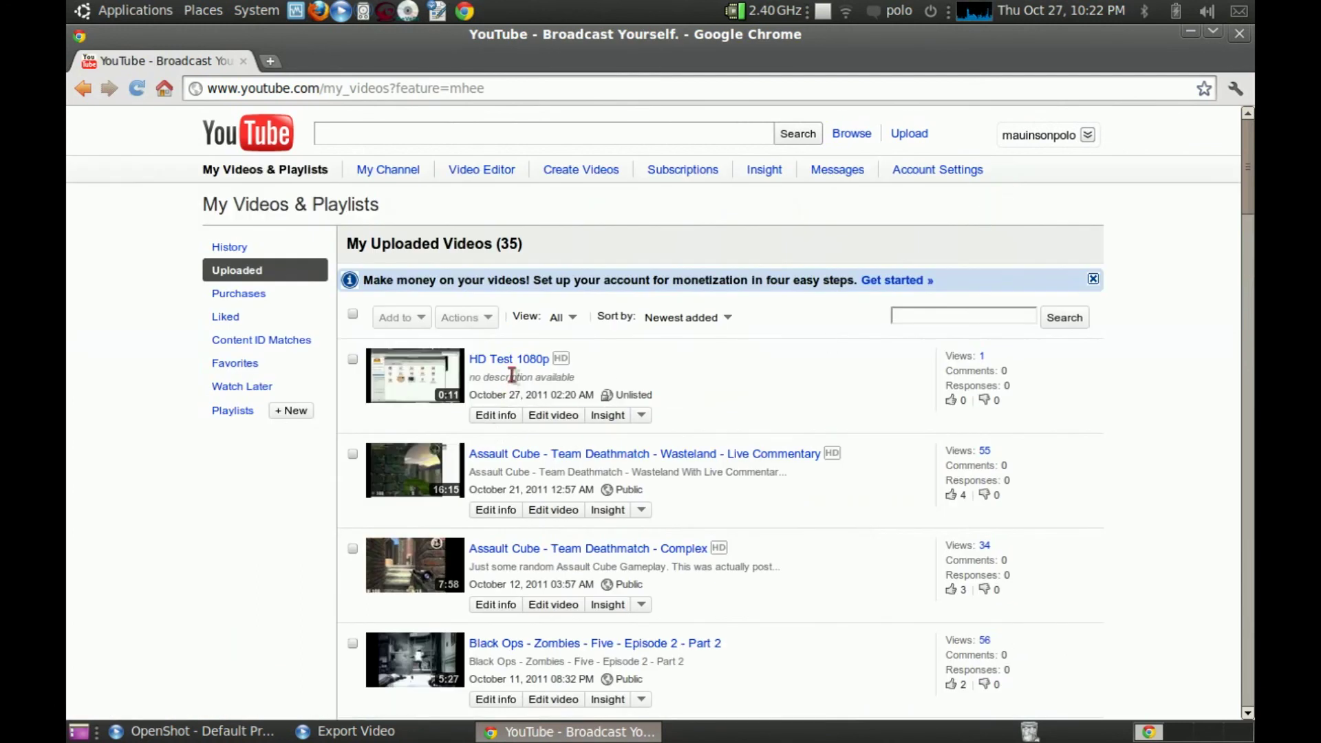
- Reopen HD Test 1080p, check quality, rewind to the start, and go back to My Videos
{"action": "left_click", "coordinate": [537, 358]}
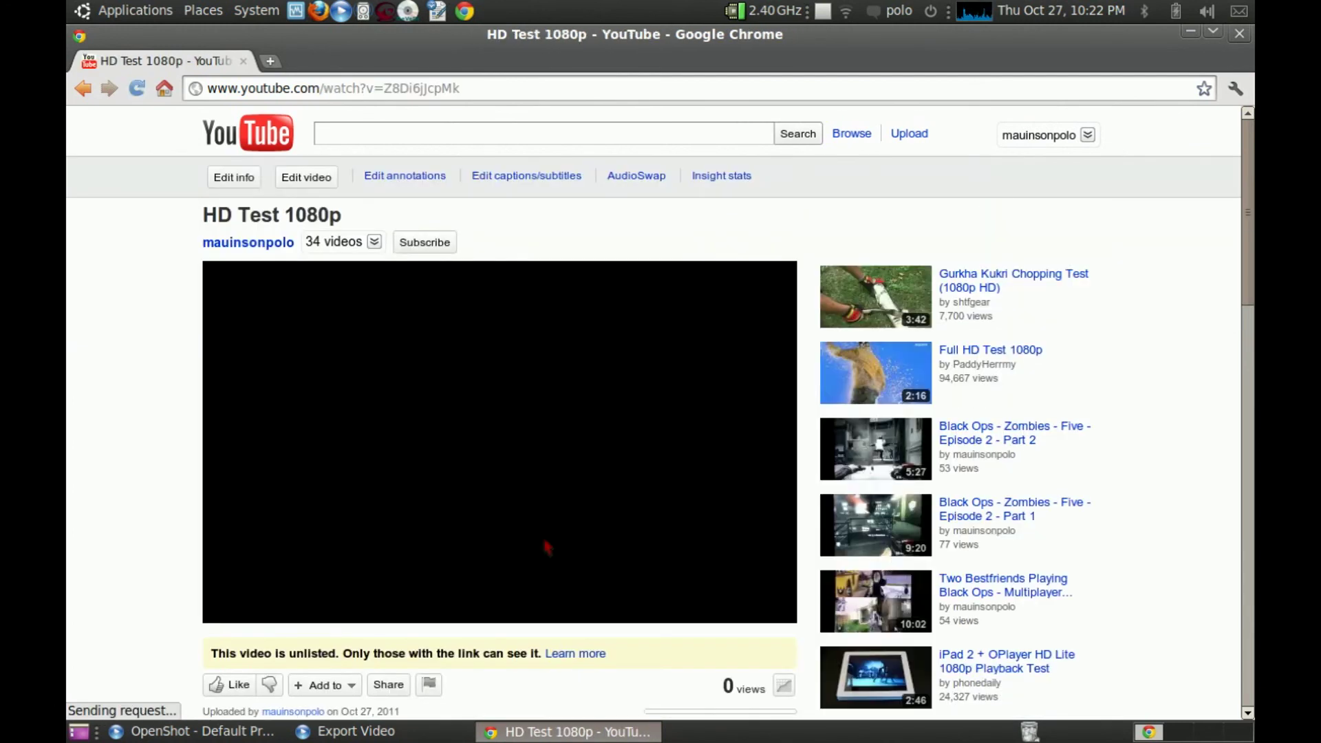
{"action": "left_click", "coordinate": [716, 609]}
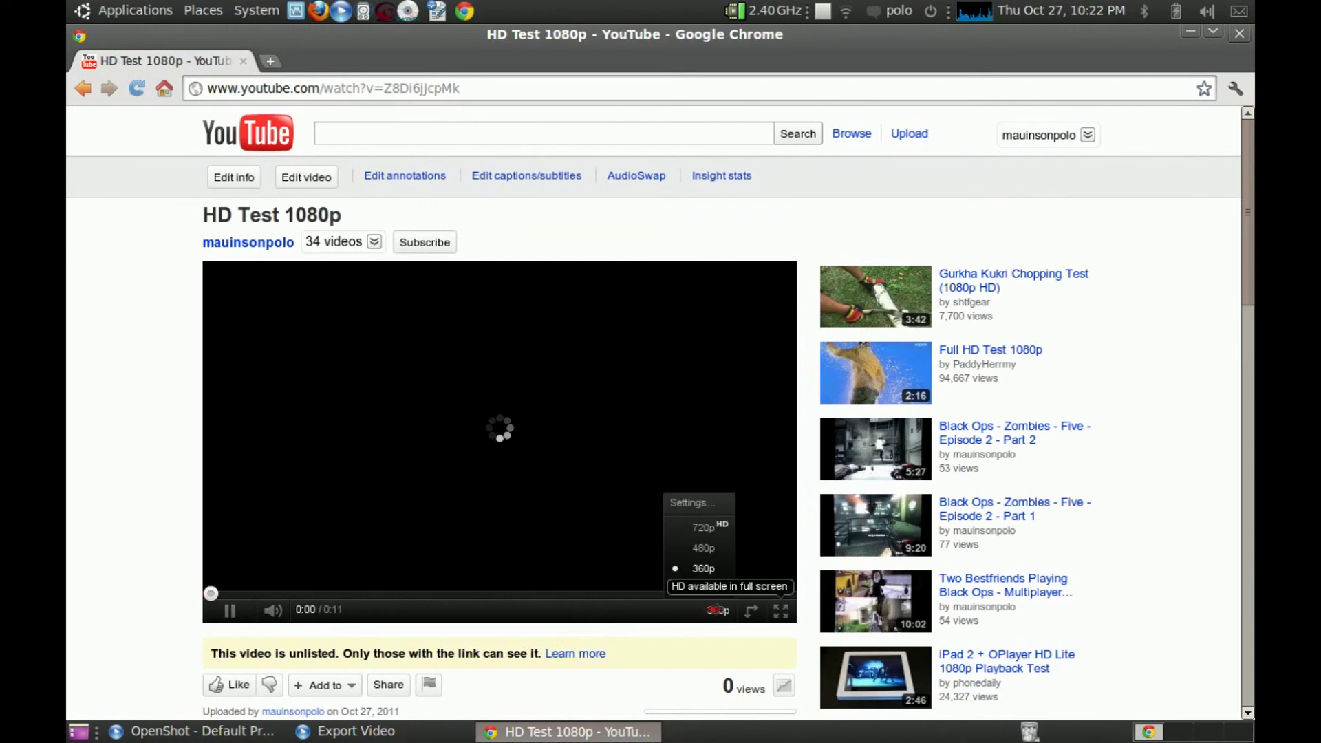
{"action": "left_click", "coordinate": [717, 610]}
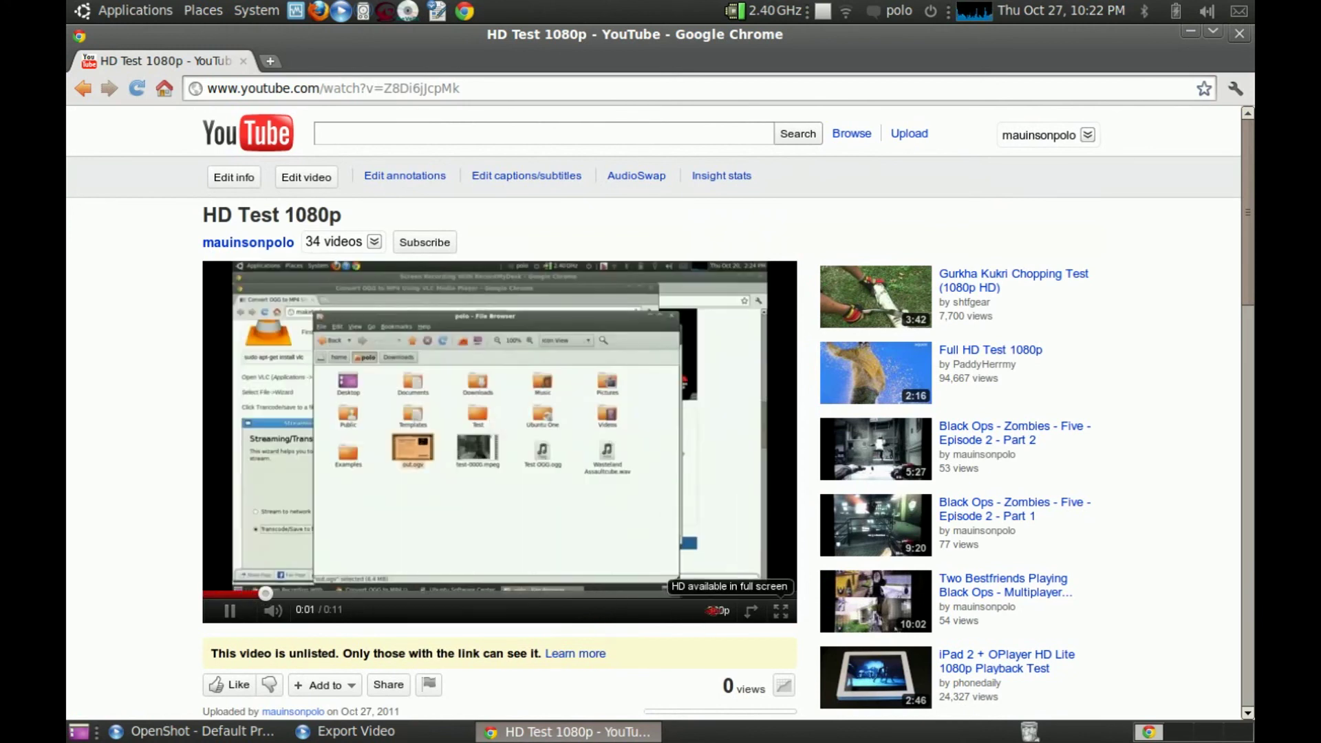
{"action": "left_click_drag", "start_coordinate": [266, 593], "coordinate": [210, 593]}
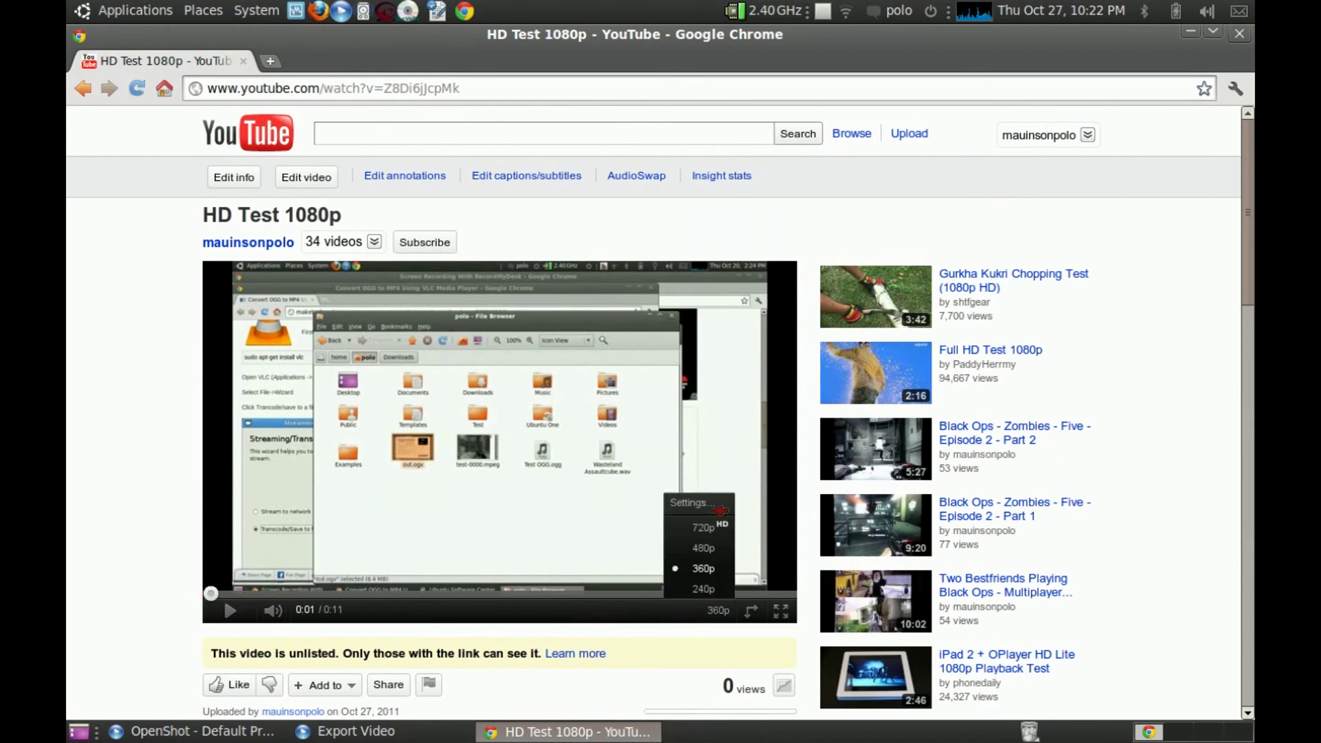
{"action": "left_click", "coordinate": [1086, 135]}
{"action": "left_click", "coordinate": [1083, 137]}
{"action": "left_click", "coordinate": [1050, 140]}
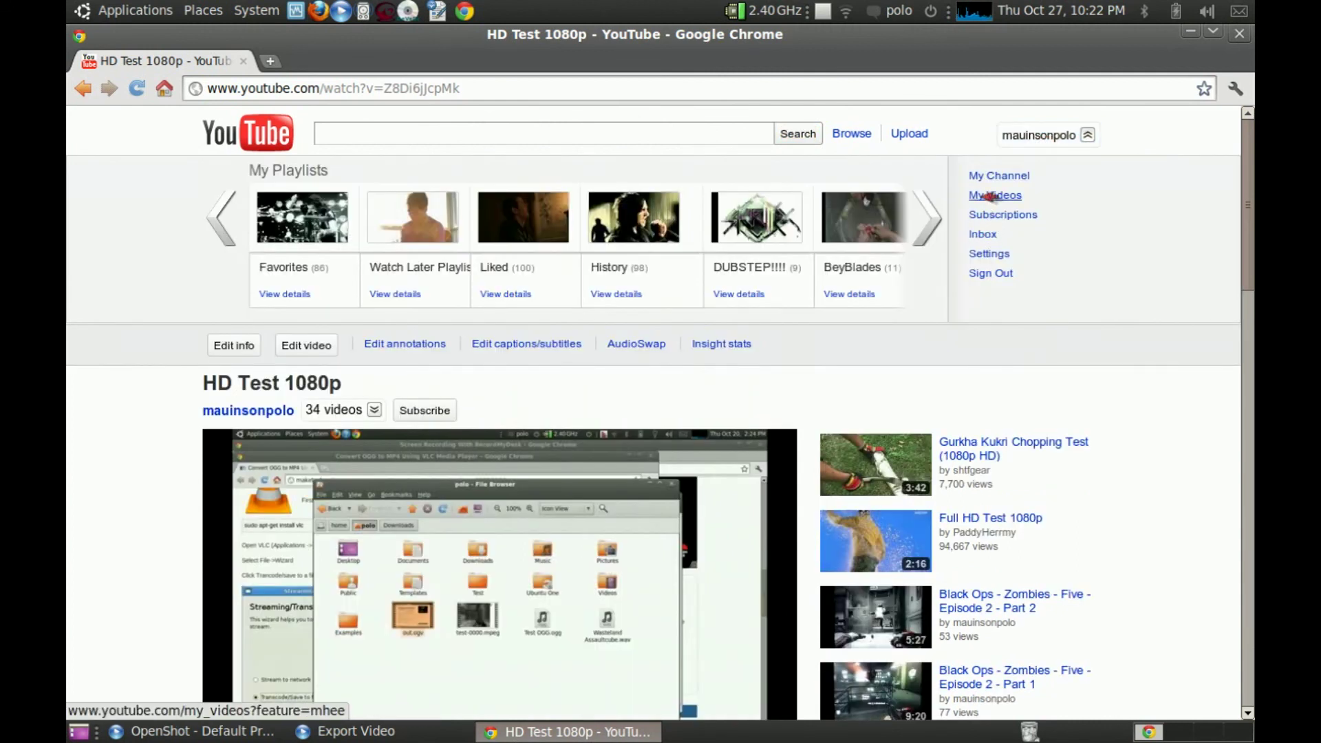
{"action": "left_click", "coordinate": [989, 197]}
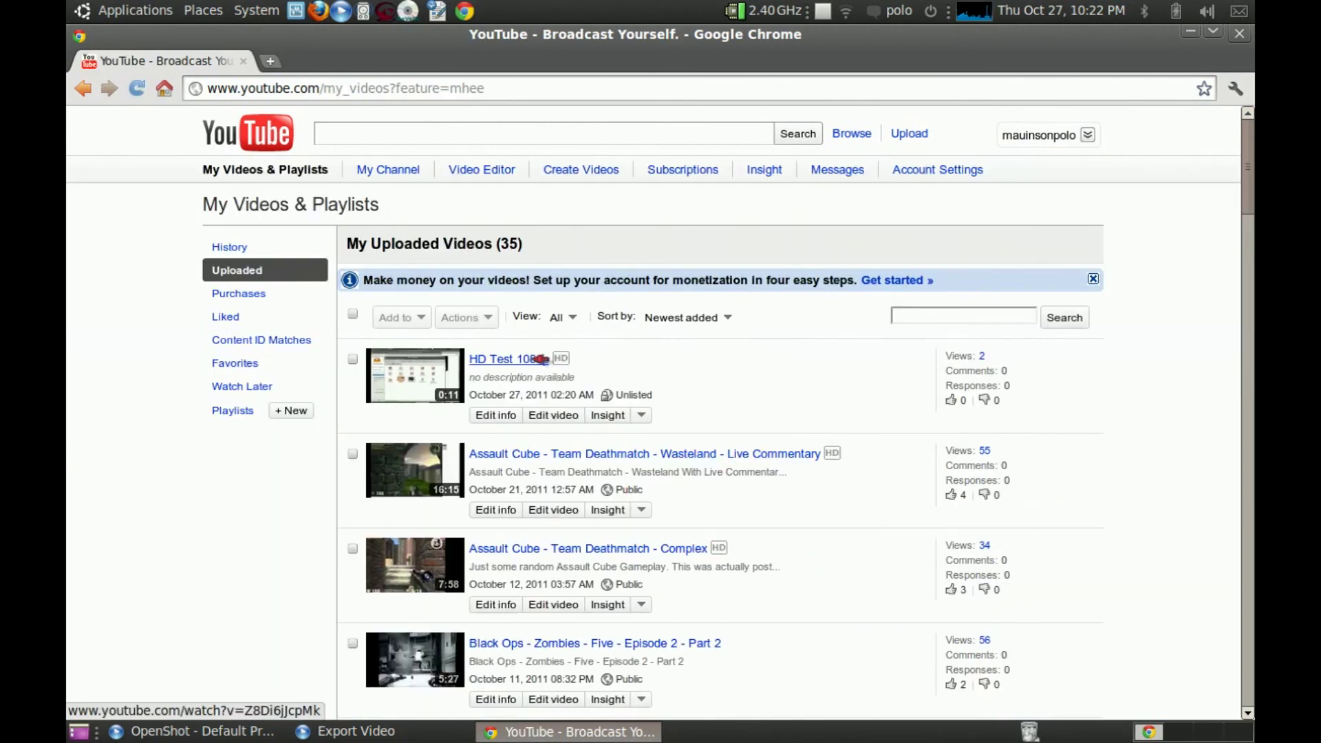
- Open HD Test 1080p, switch quality from 360p to 1080p, rewind, play, then pause
{"action": "left_click", "coordinate": [541, 359]}
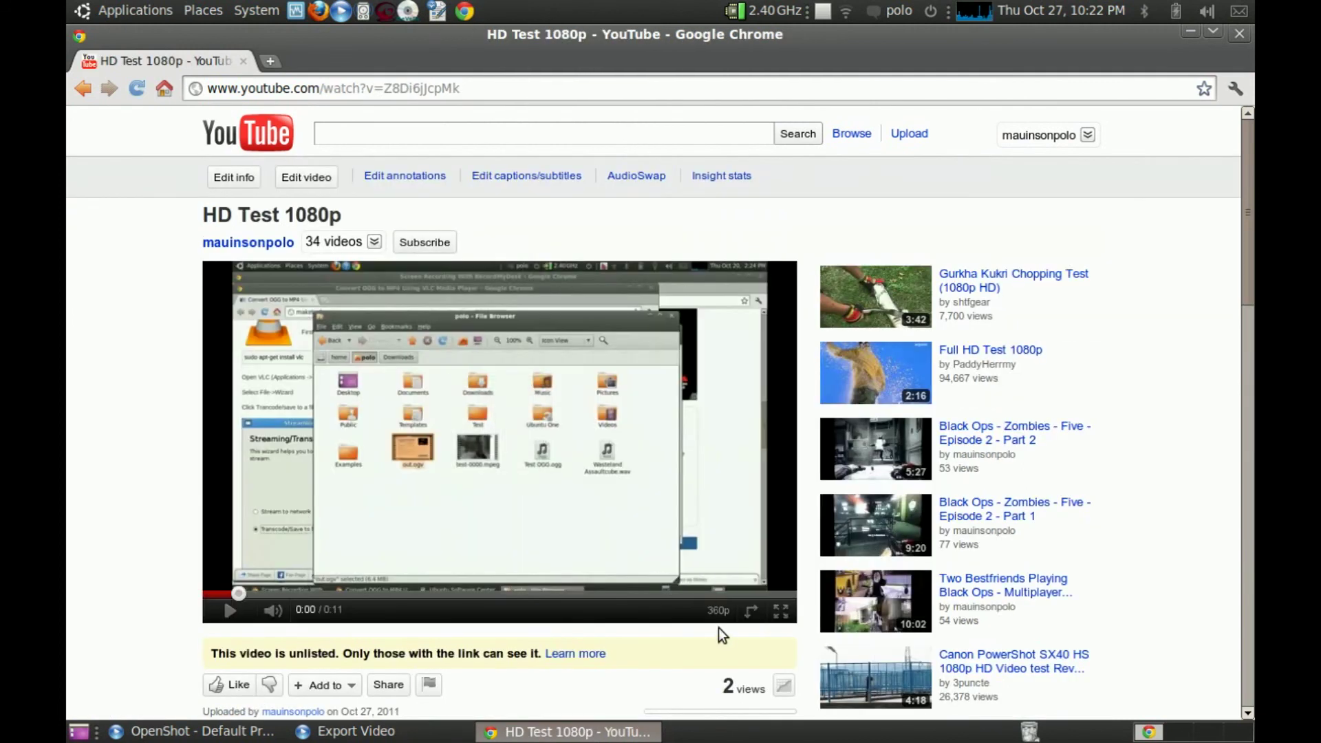
{"action": "left_click", "coordinate": [718, 610]}
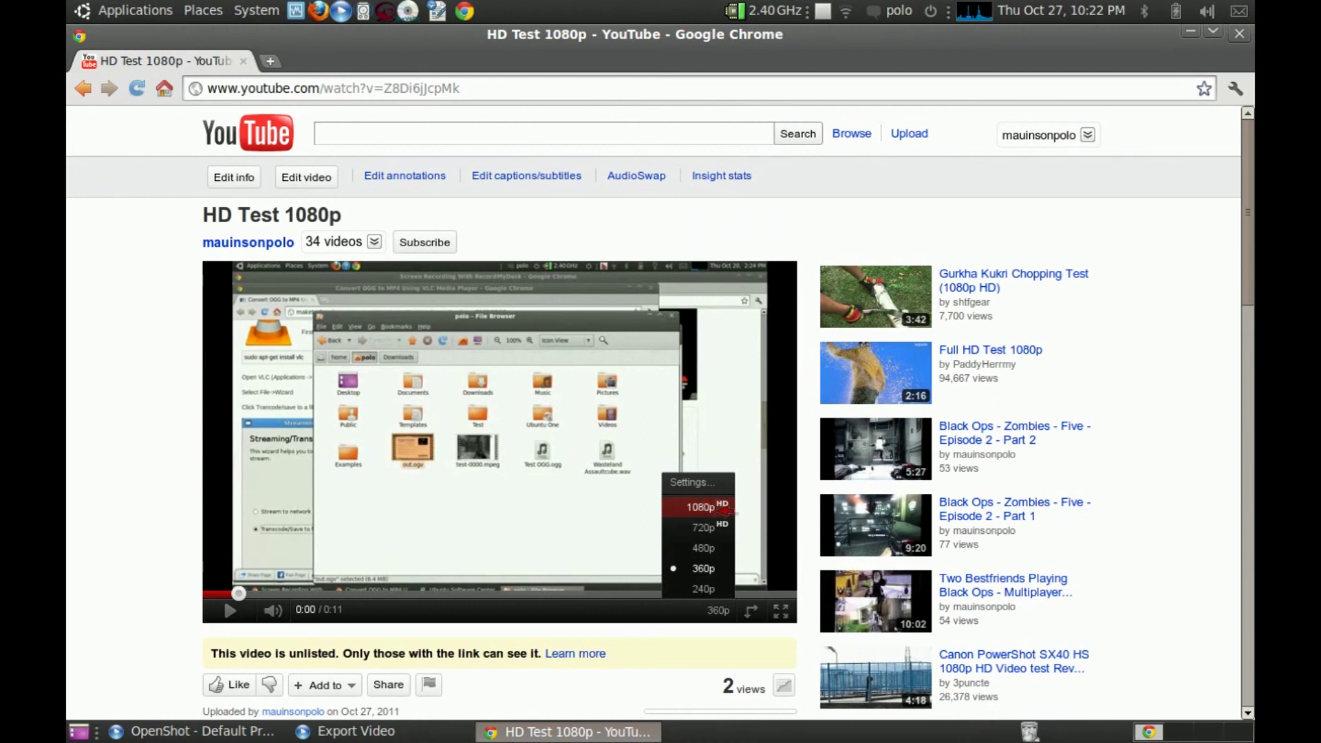
{"action": "left_click", "coordinate": [700, 507]}
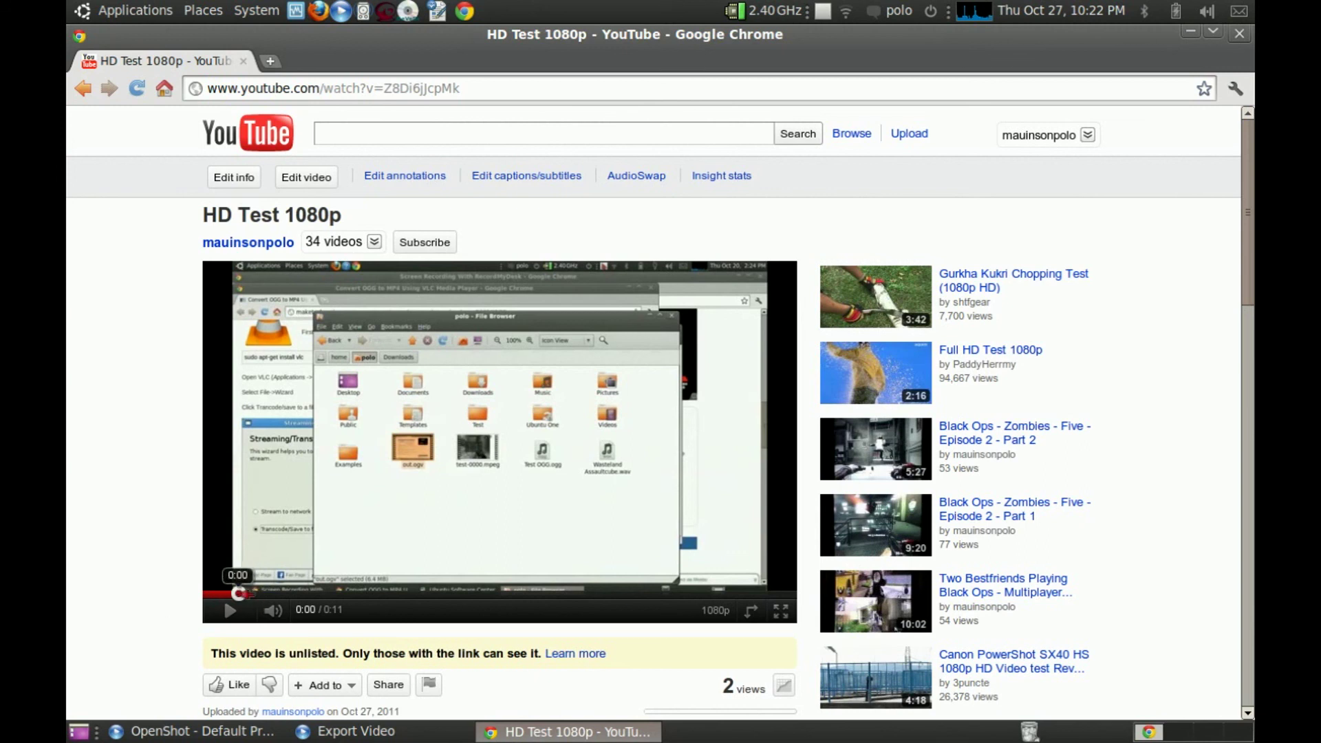
{"action": "left_click_drag", "start_coordinate": [235, 593], "coordinate": [213, 593]}
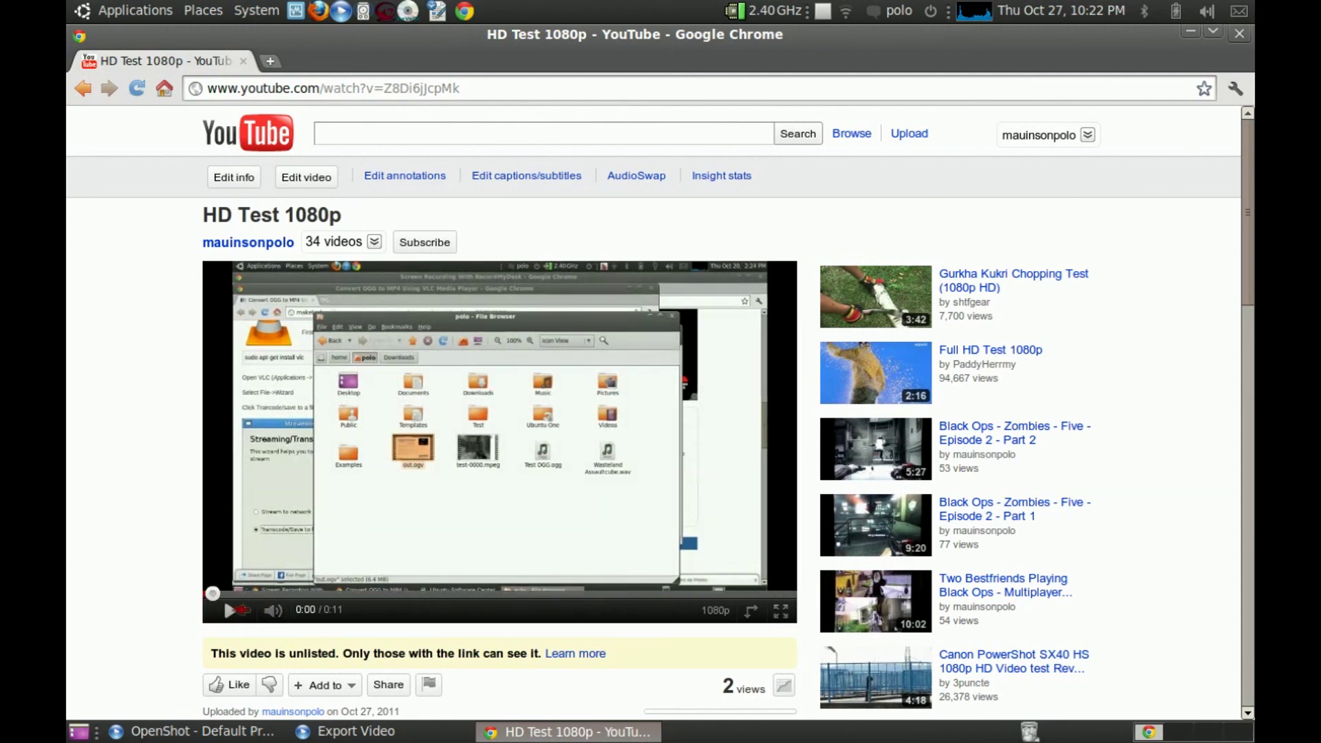
{"action": "left_click", "coordinate": [231, 610]}
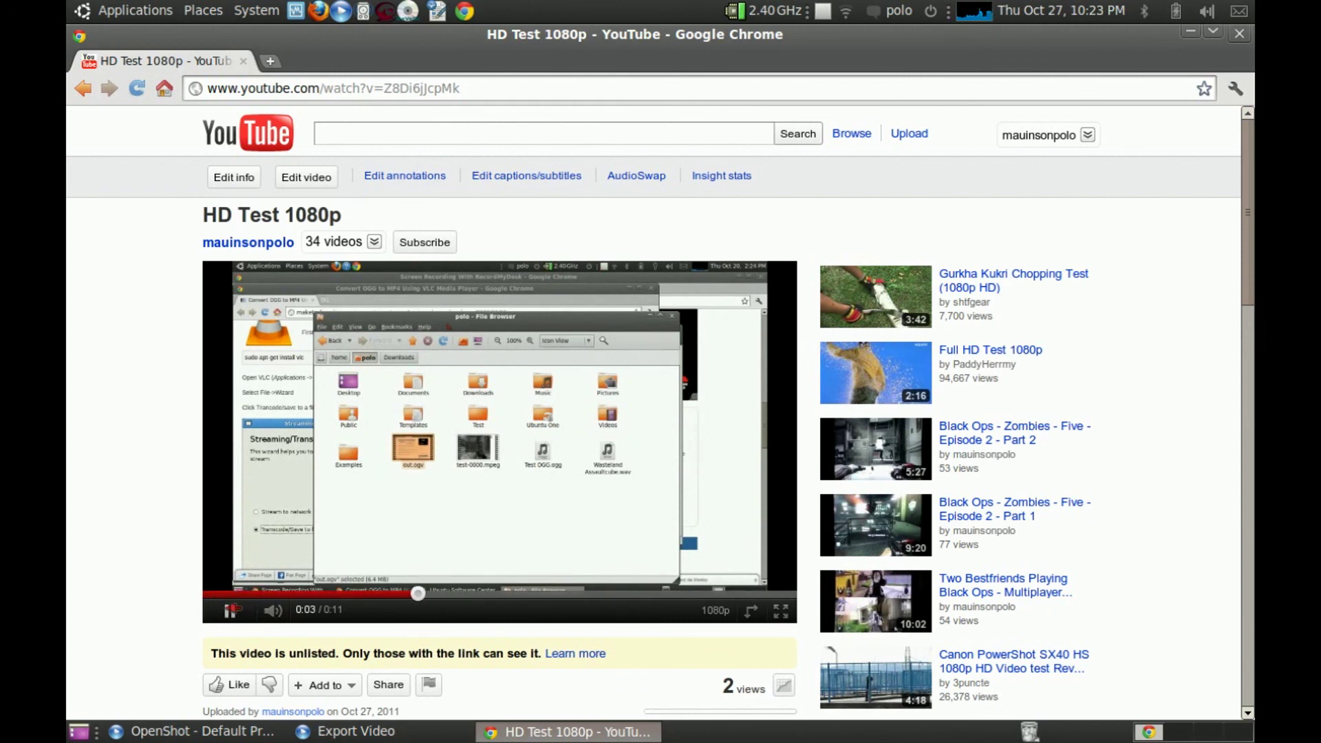
{"action": "left_click", "coordinate": [231, 610]}
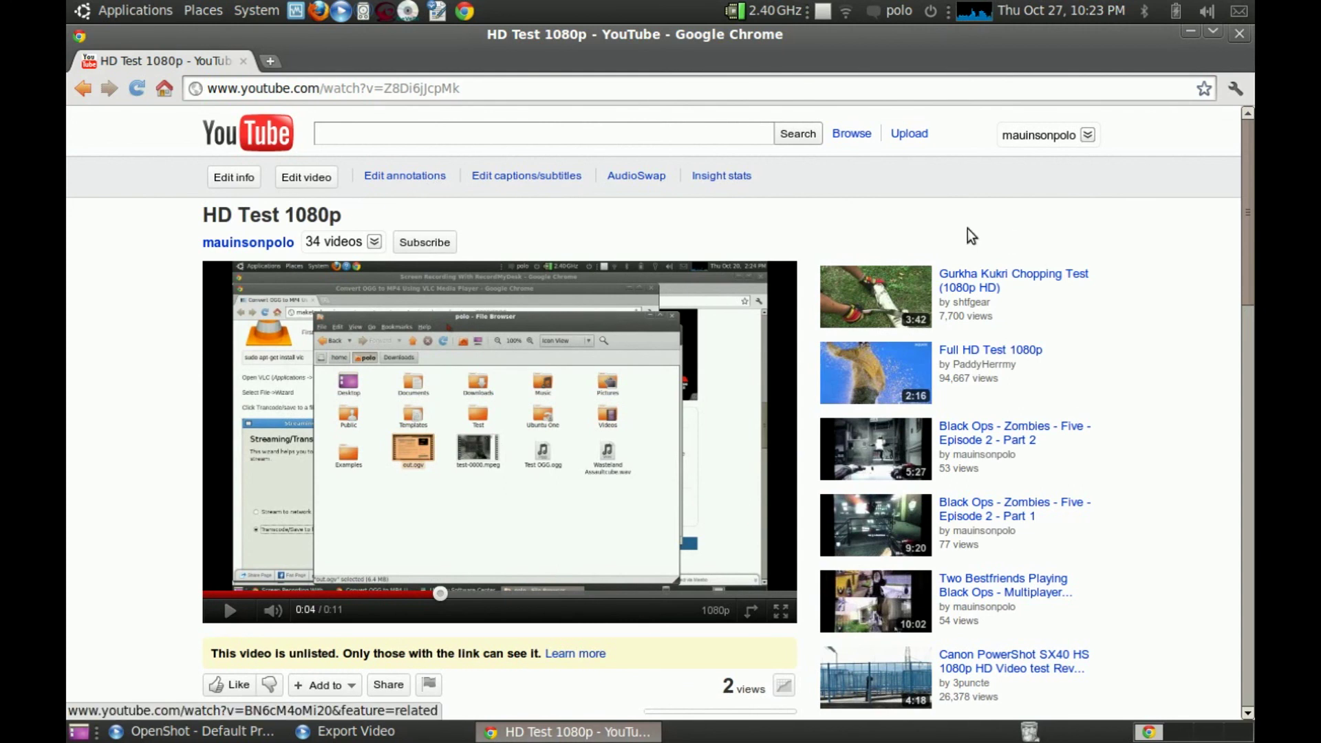
{"action": "left_click", "coordinate": [1064, 131]}
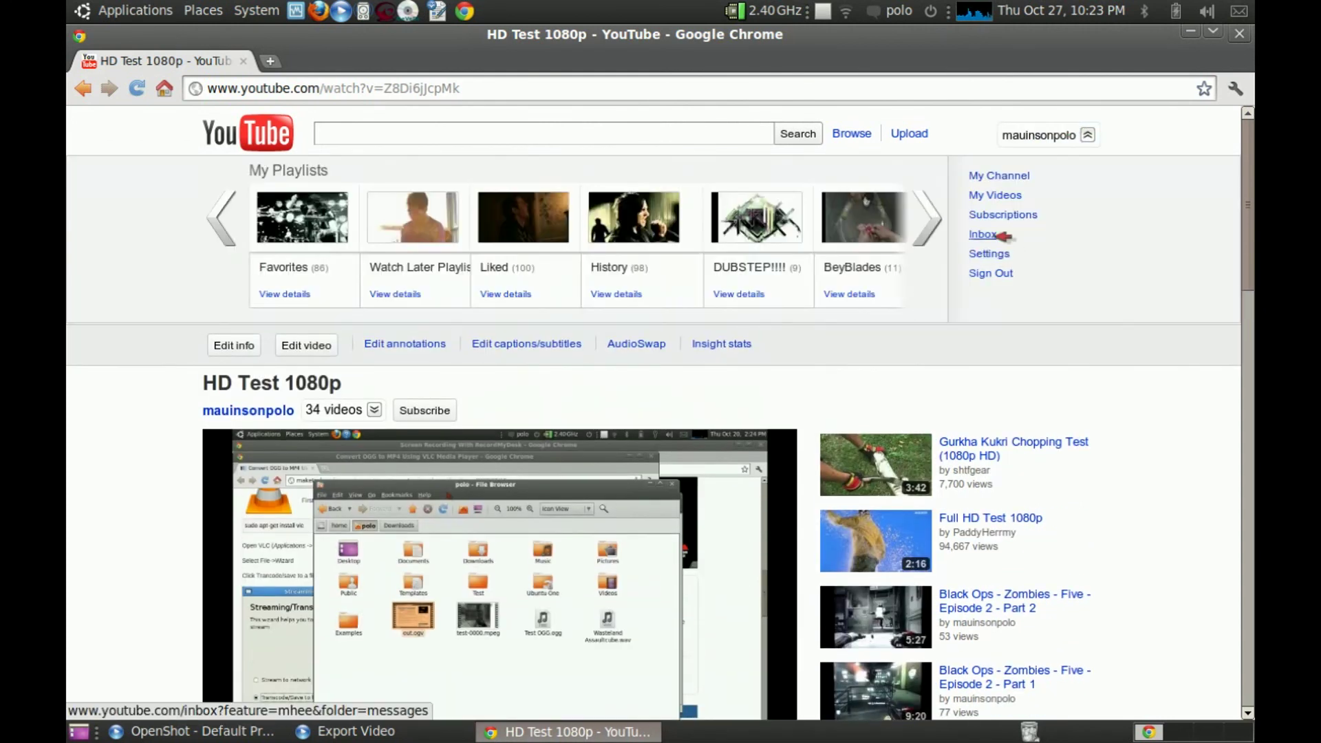
- In My Videos, tick HD Test 1080p and delete it via Actions > Delete, confirming with Continue
{"action": "left_click", "coordinate": [1007, 194]}
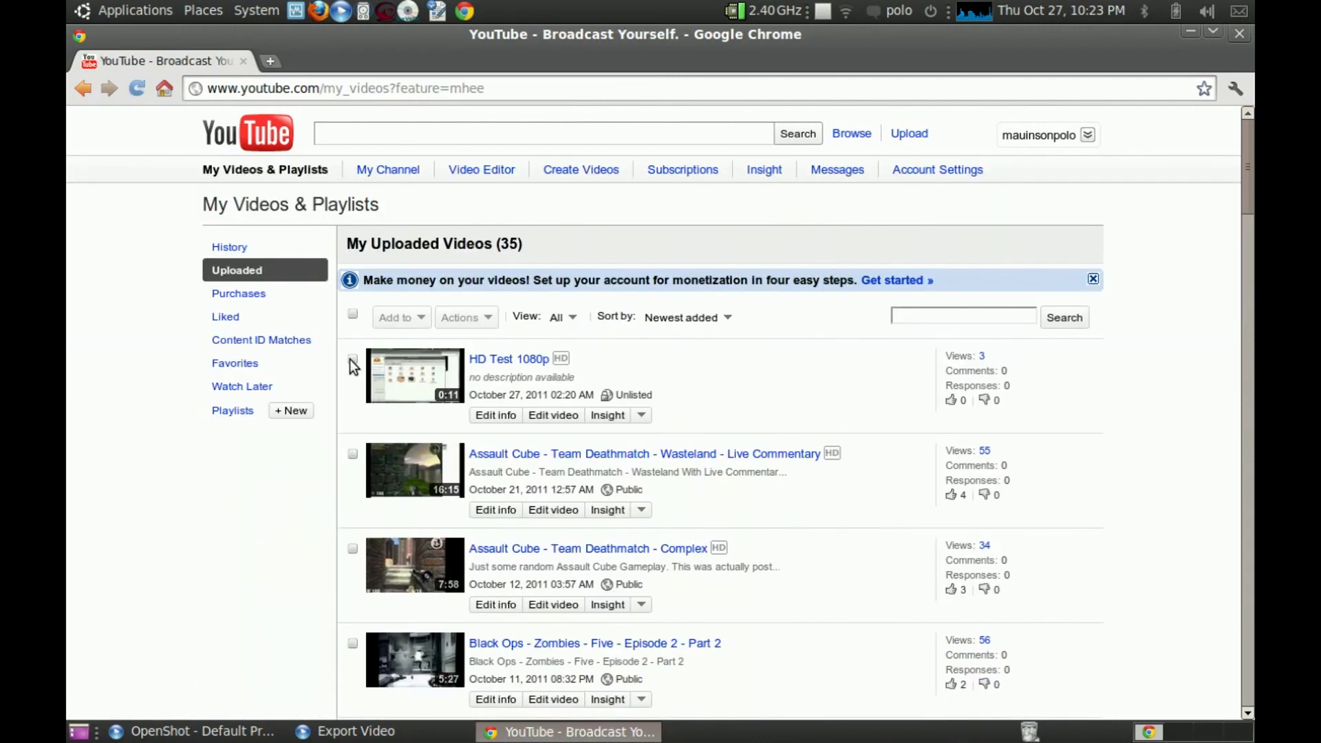
{"action": "left_click", "coordinate": [352, 359]}
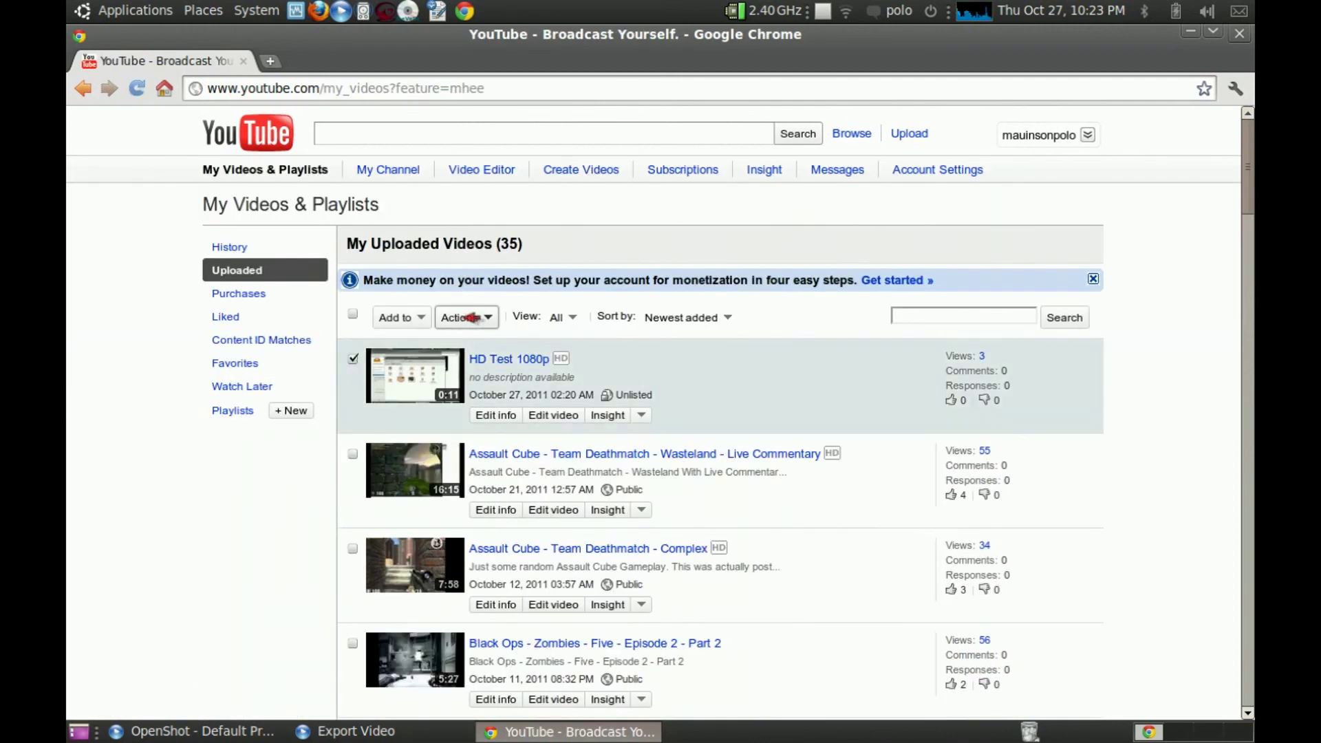
{"action": "left_click", "coordinate": [471, 318]}
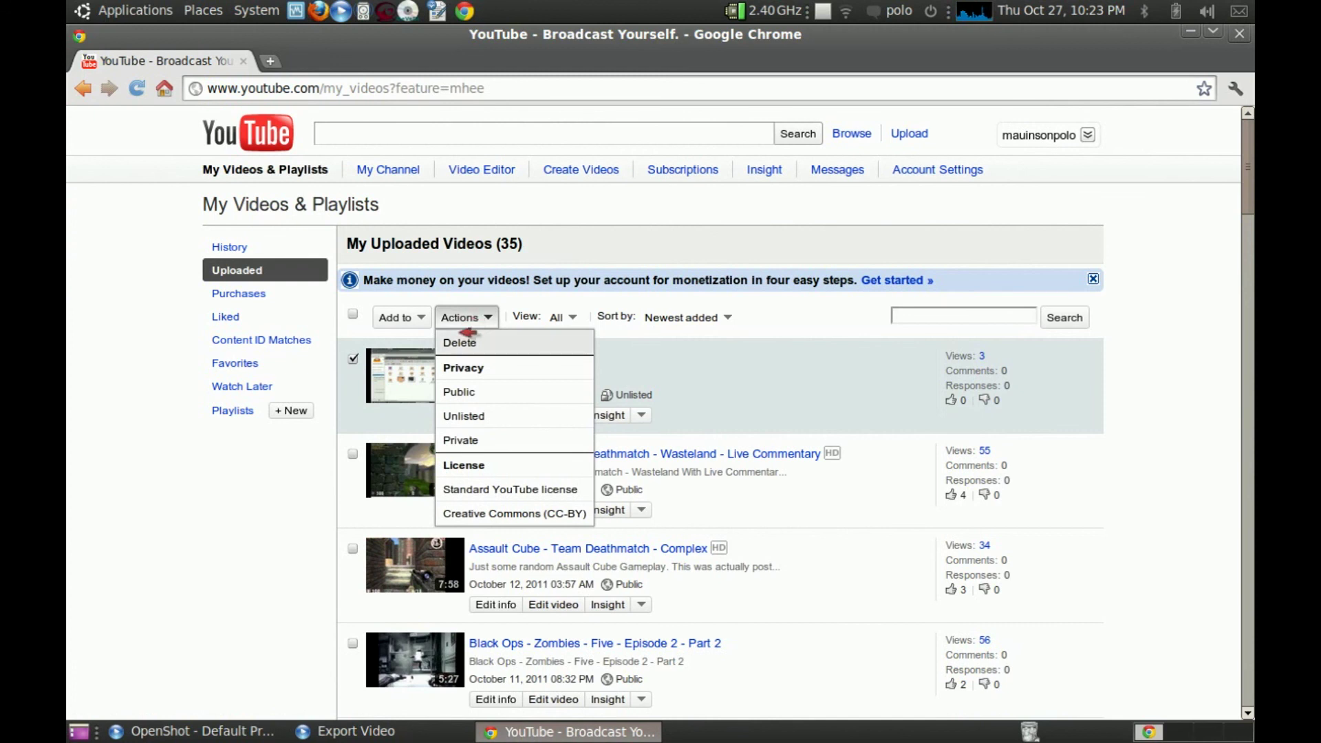
{"action": "left_click", "coordinate": [463, 342]}
{"action": "left_click", "coordinate": [723, 338]}
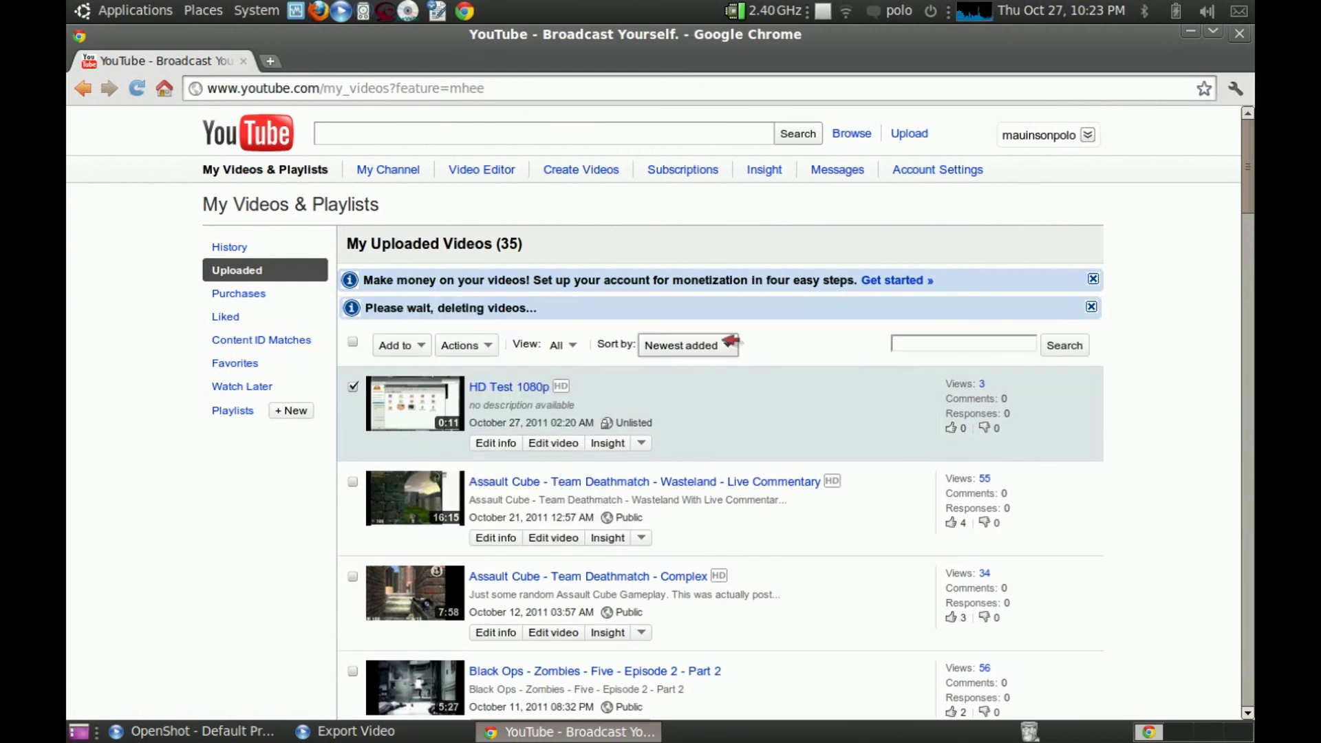
- Close the Chrome window and OpenShot's Export Video dialog
{"action": "left_click", "coordinate": [1238, 31]}
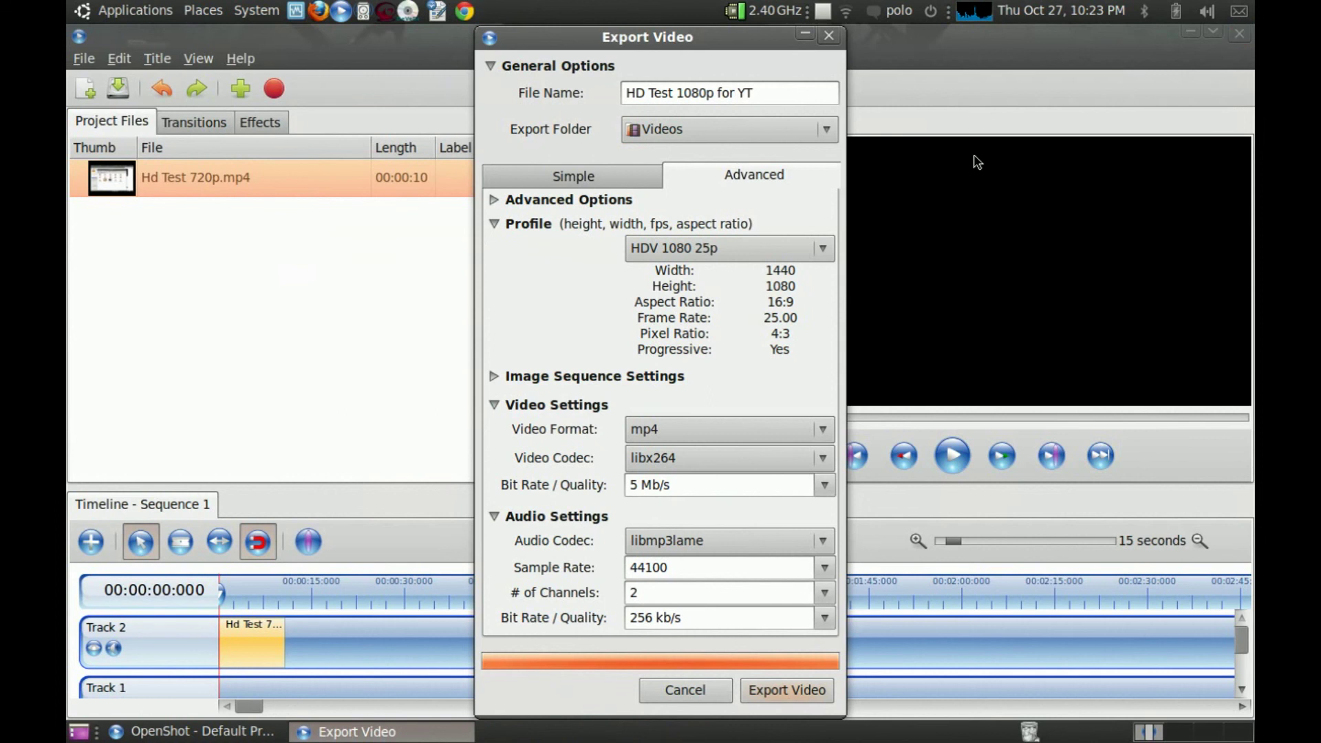
{"action": "left_click", "coordinate": [828, 33]}
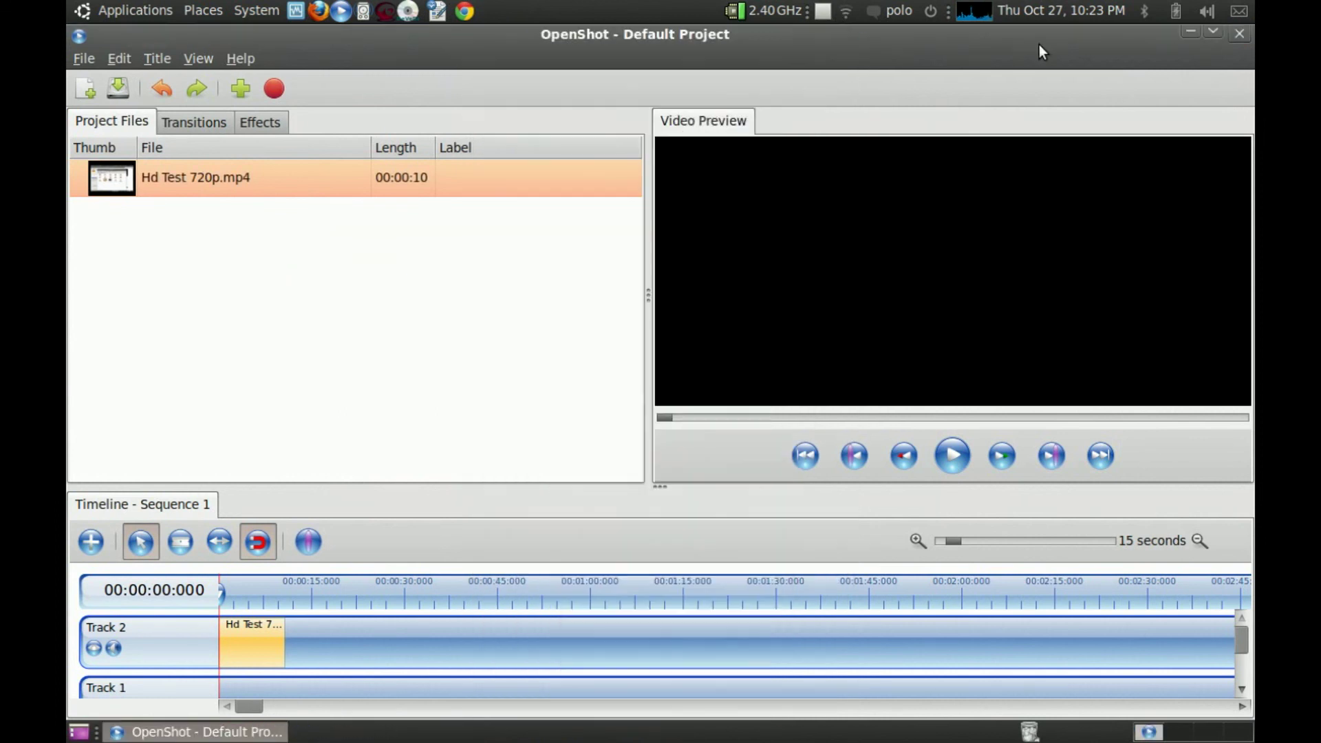